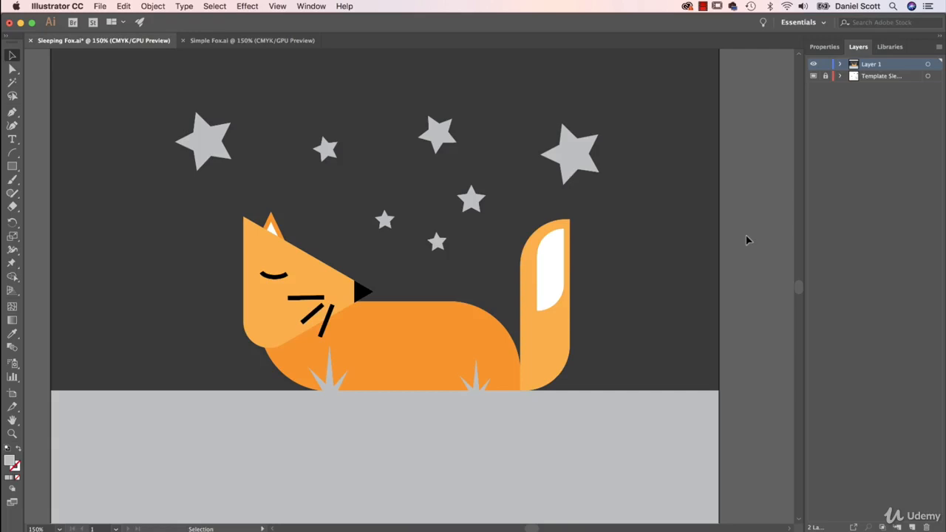
Step: Hide and reshow the Layer 1 artwork to compare the finished fox illustration with the sketch underneath
{"action": "left_click", "coordinate": [814, 65]}
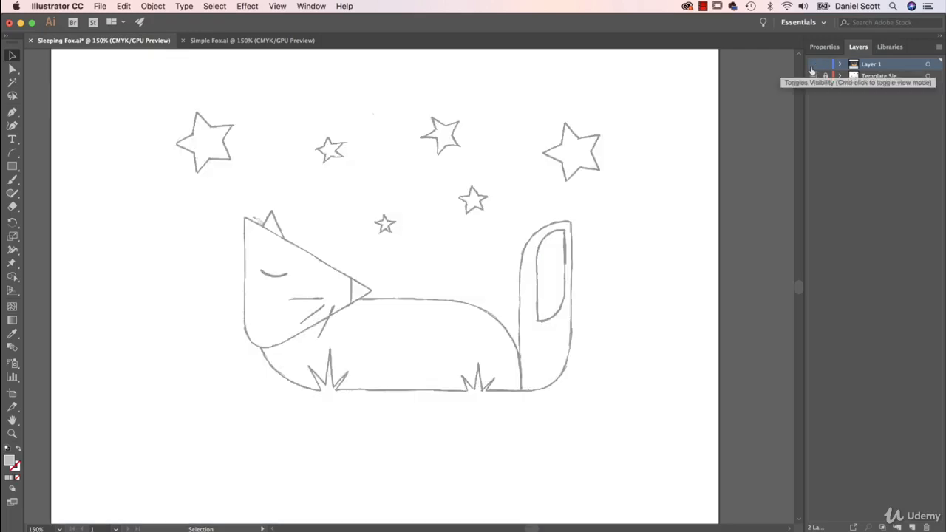
{"action": "left_click", "coordinate": [814, 65]}
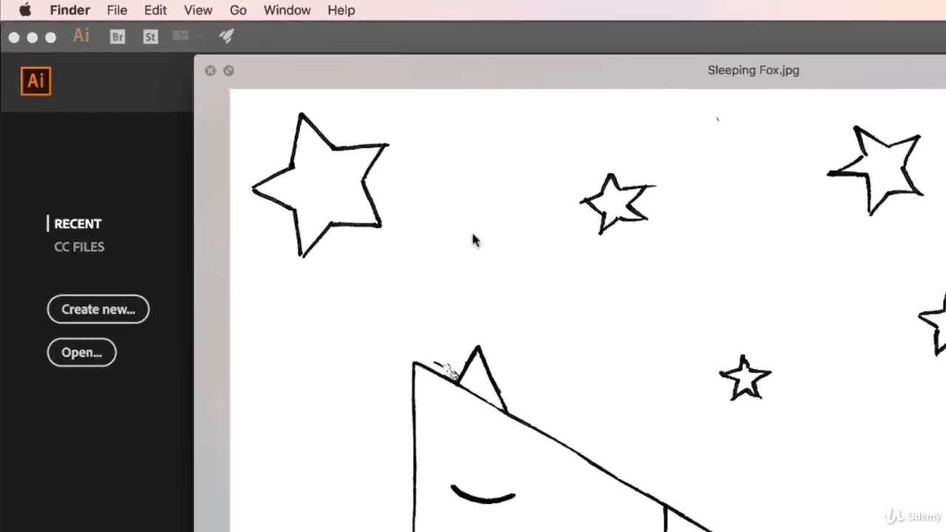
Step: Create a new print document with the Letter preset in landscape orientation, 792 x 612 pt
{"action": "left_click", "coordinate": [96, 286]}
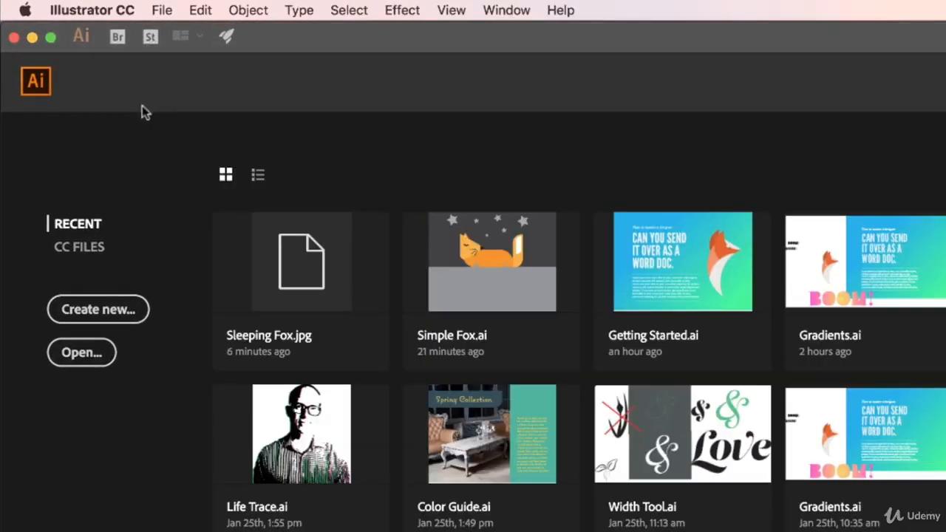
{"action": "left_click", "coordinate": [161, 10]}
{"action": "left_click", "coordinate": [175, 31]}
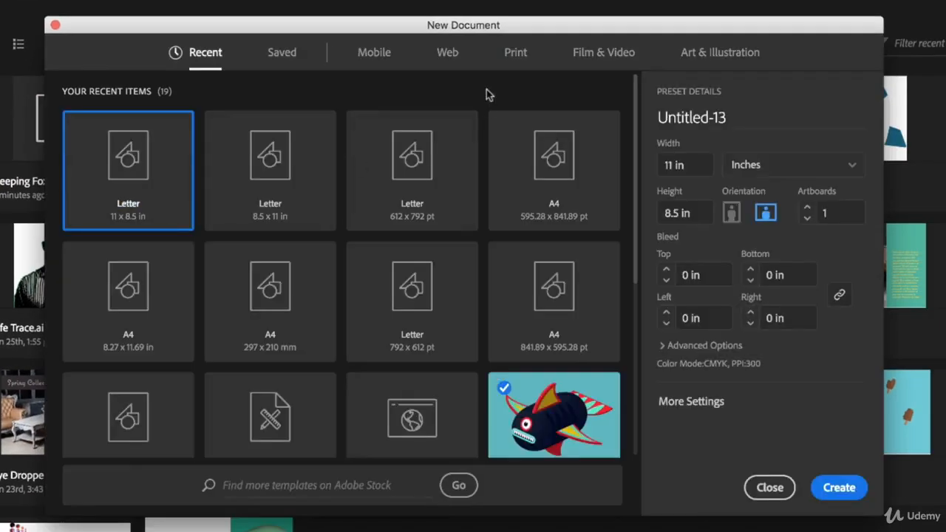
{"action": "left_click", "coordinate": [516, 53]}
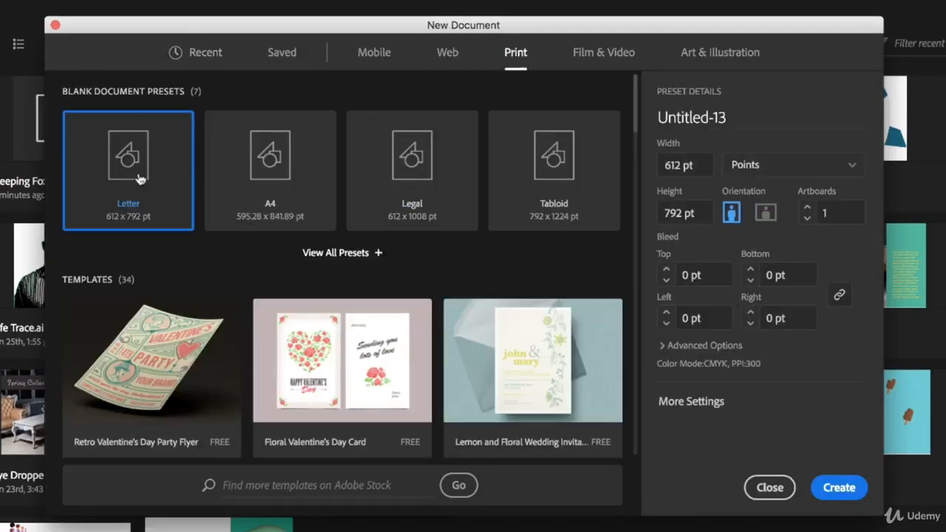
{"action": "left_click", "coordinate": [766, 214]}
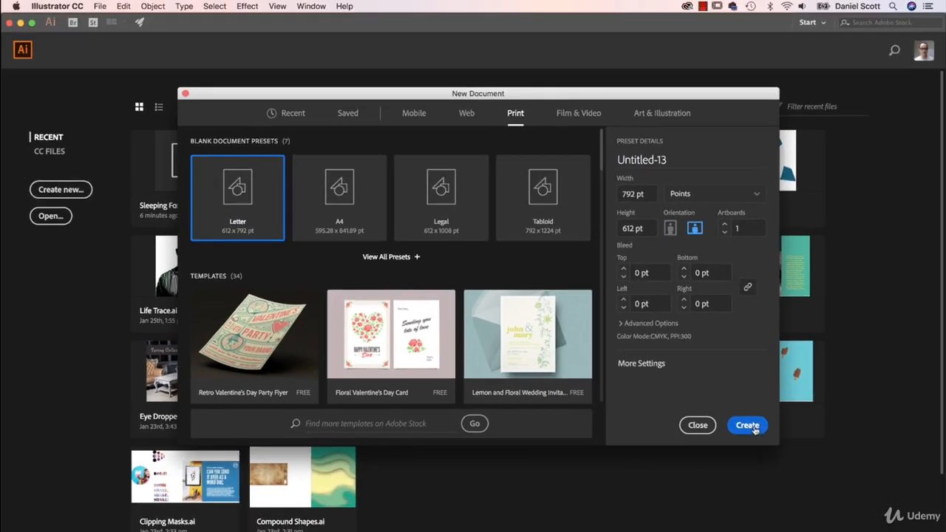
{"action": "left_click", "coordinate": [748, 425]}
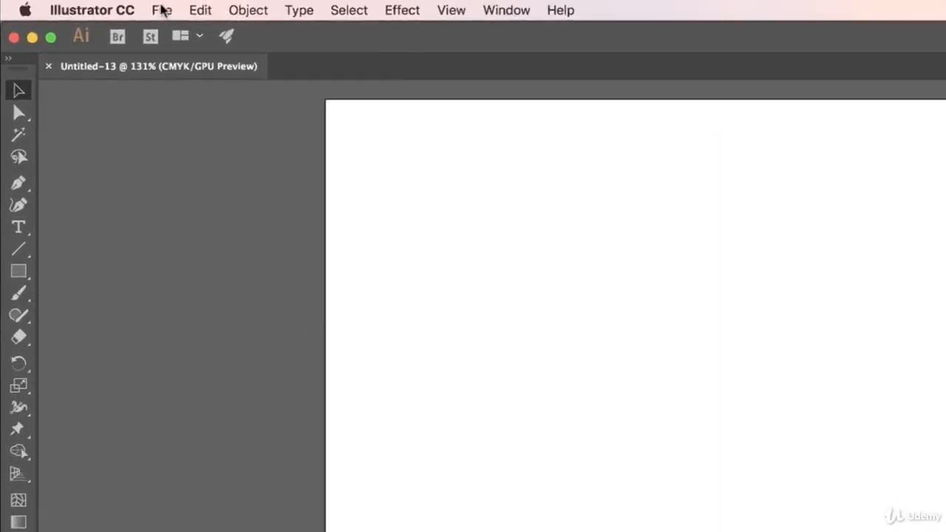
Step: Start saving the document and create a folder named Illustrator Class Files on the Desktop for it
{"action": "left_click", "coordinate": [162, 10]}
{"action": "left_click", "coordinate": [211, 149]}
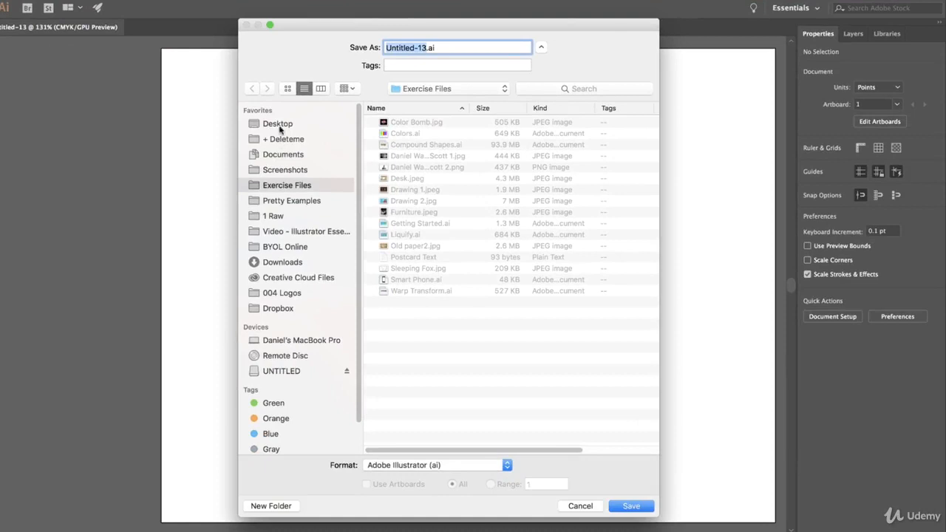
{"action": "left_click", "coordinate": [505, 215]}
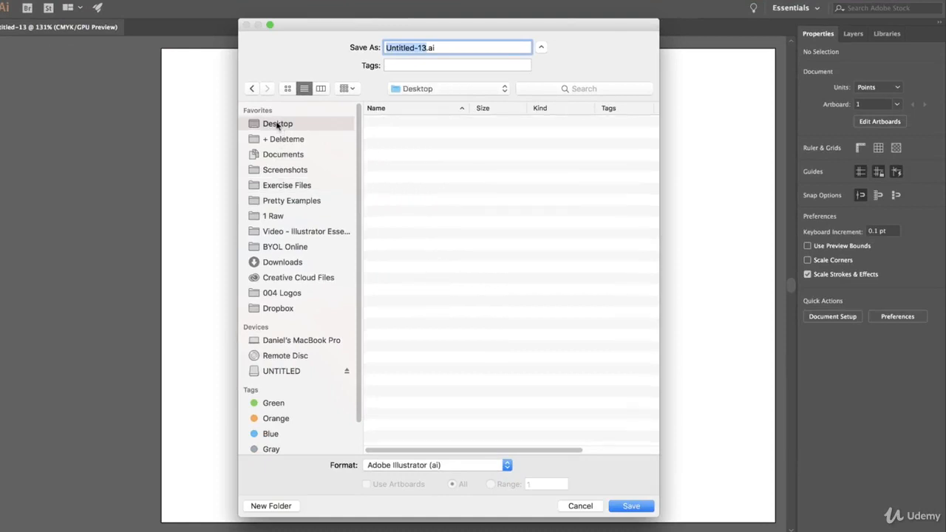
{"action": "left_click", "coordinate": [280, 505]}
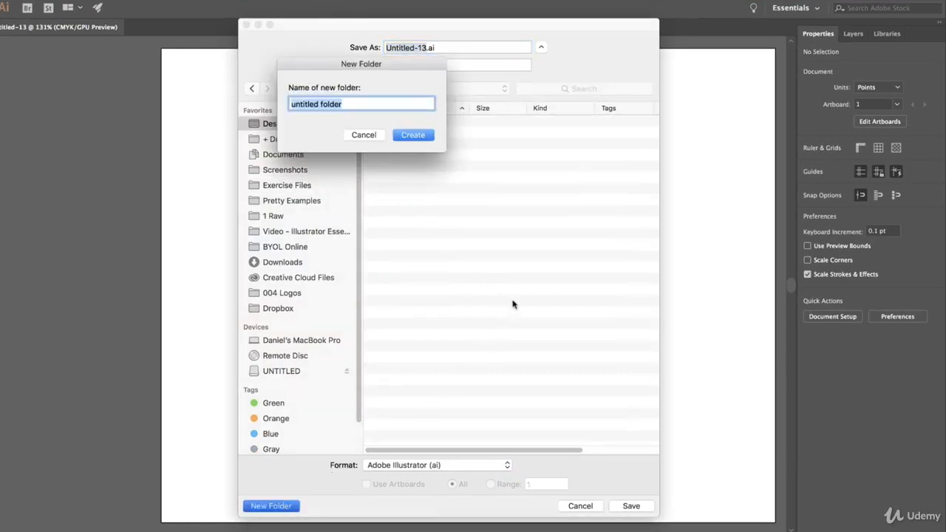
{"action": "type", "text": "Illustrat"}
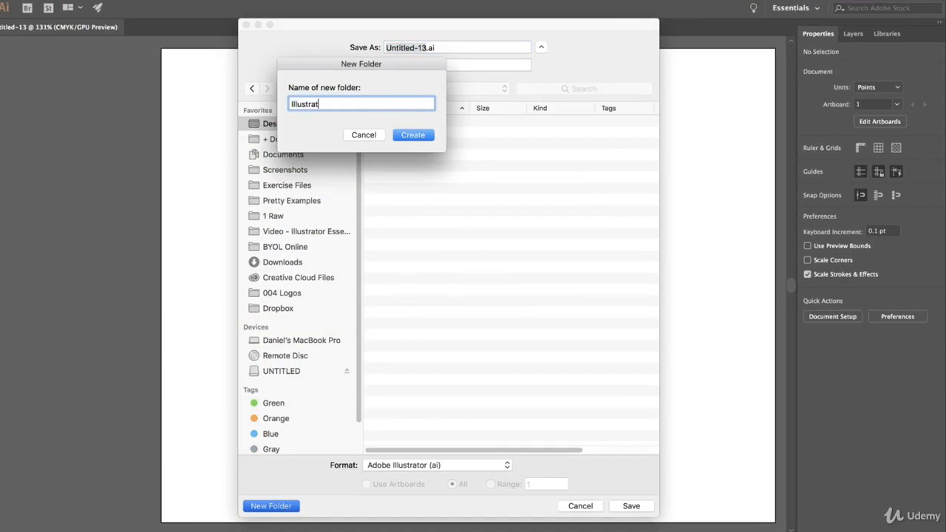
{"action": "type", "text": "or Class Files"}
{"action": "left_click", "coordinate": [425, 137]}
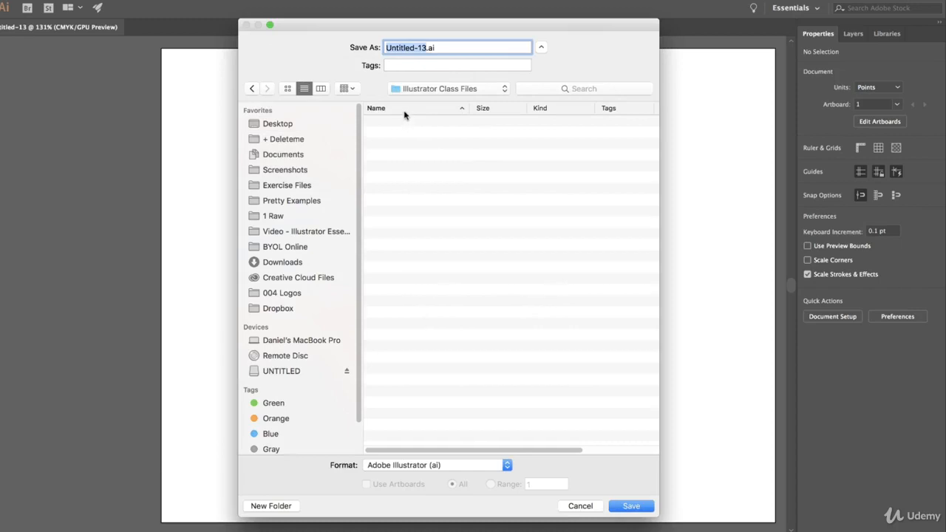
Step: Save the document as Sleeping Fox.ai in the new folder with the default Illustrator options
{"action": "type", "text": "Sleeping Fox"}
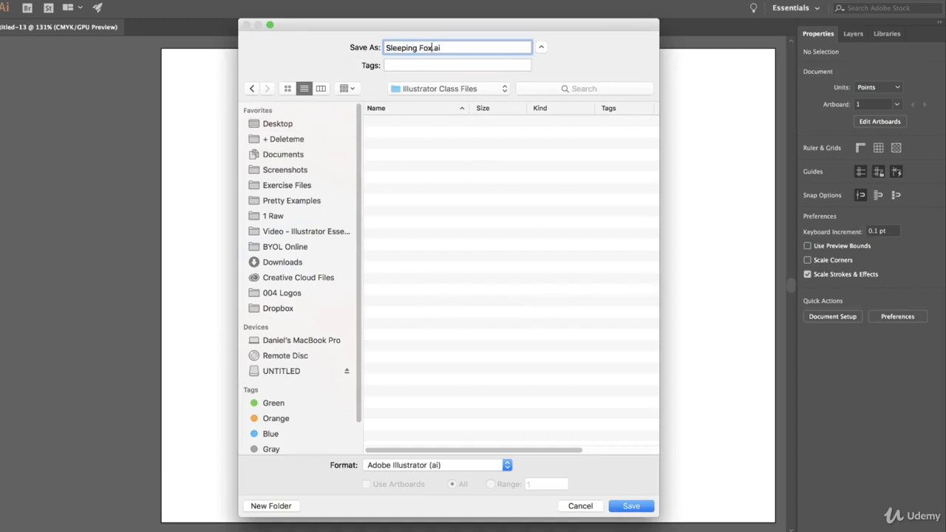
{"action": "left_click", "coordinate": [632, 506]}
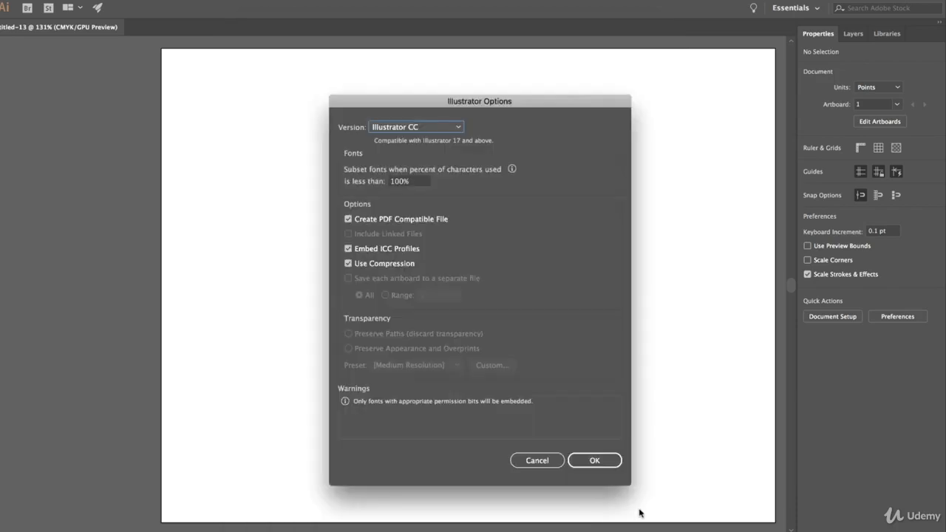
{"action": "left_click", "coordinate": [598, 462]}
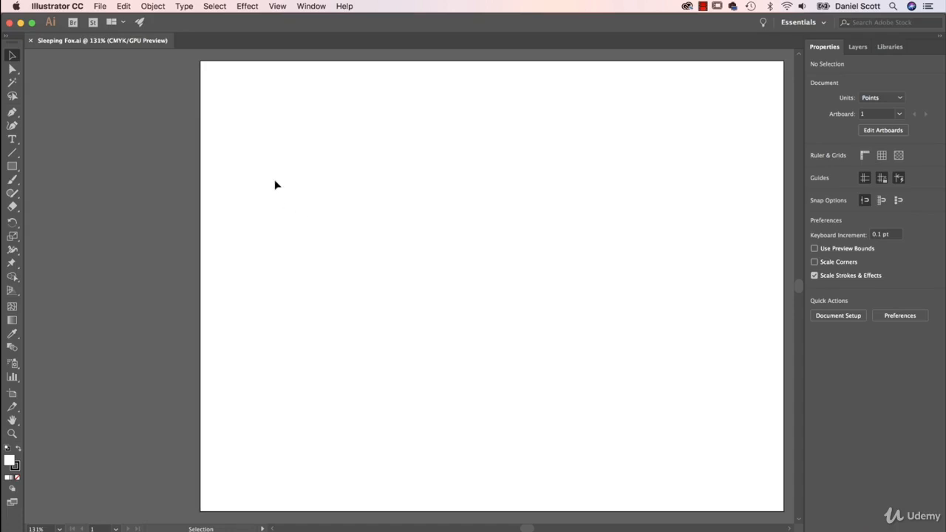
Step: Place Sleeping Fox.jpg from the Exercise Files folder as a linked template and deselect it
{"action": "left_click", "coordinate": [100, 6]}
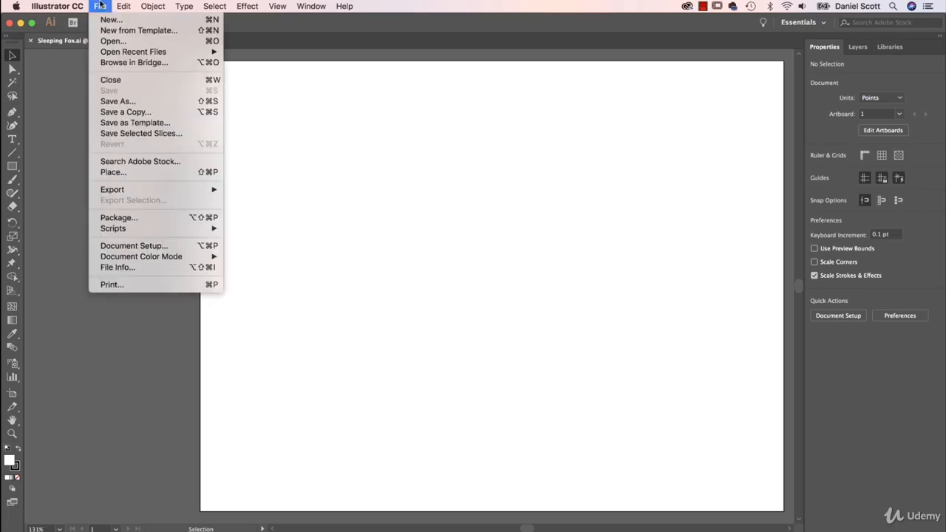
{"action": "left_click", "coordinate": [118, 172]}
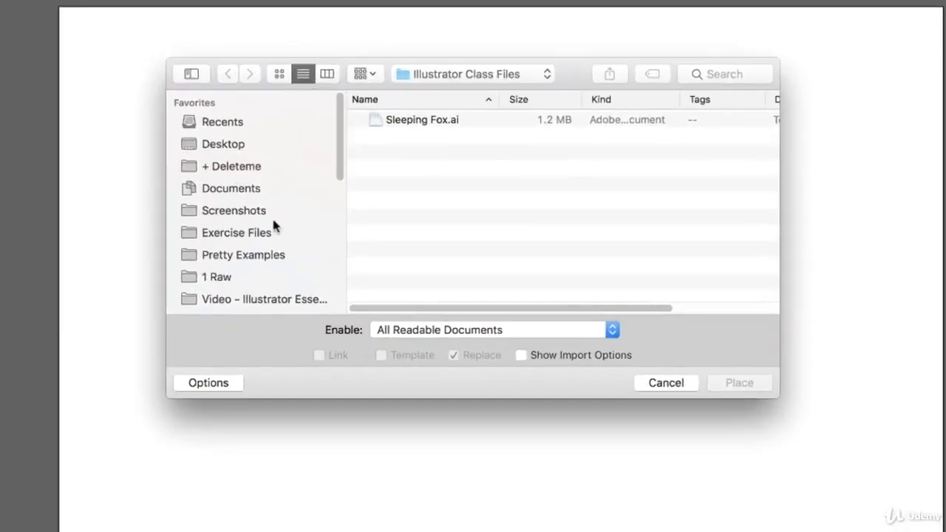
{"action": "left_click", "coordinate": [259, 233]}
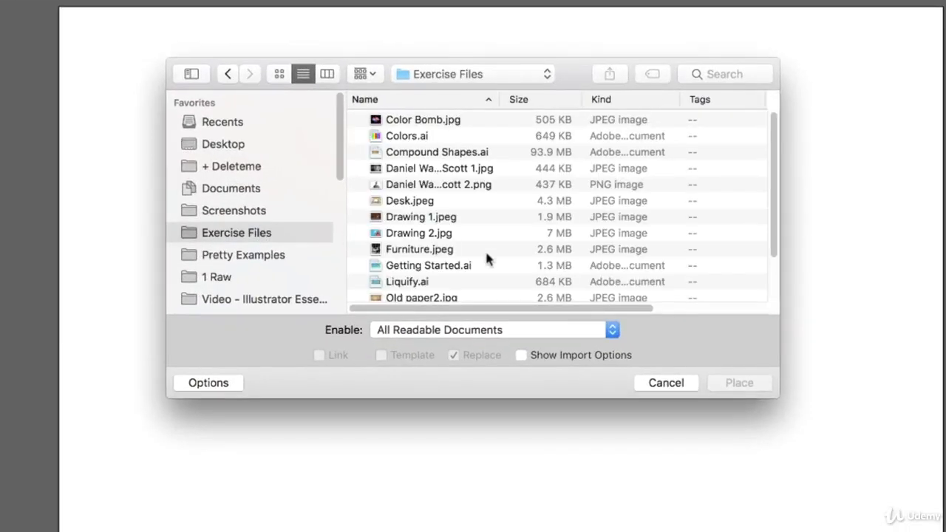
{"action": "scroll", "coordinate": [484, 249], "scroll_direction": "down", "scroll_amount": 3}
{"action": "left_click", "coordinate": [424, 270]}
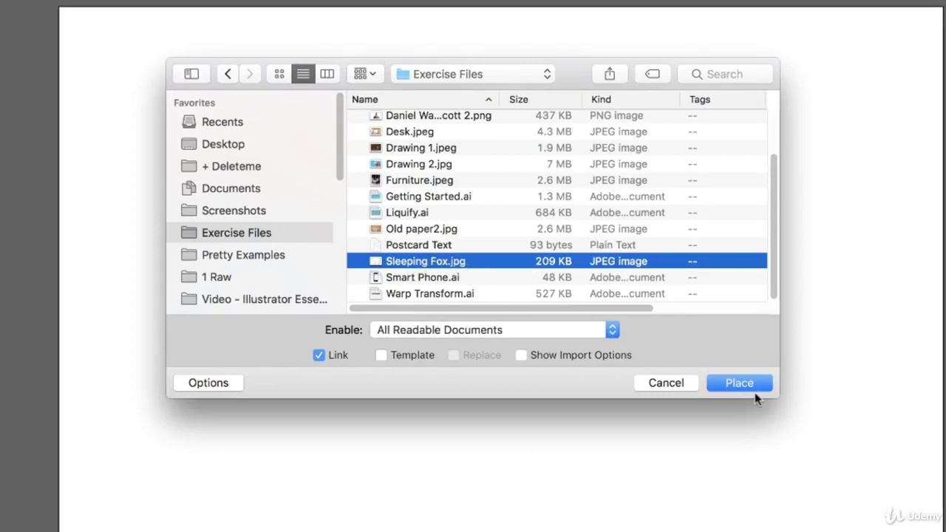
{"action": "left_click", "coordinate": [380, 354]}
{"action": "left_click", "coordinate": [739, 383]}
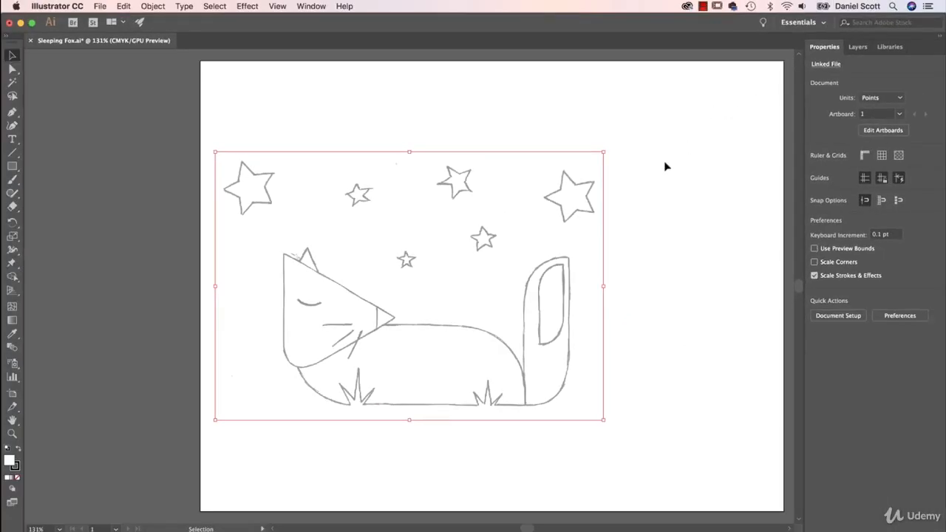
{"action": "left_click", "coordinate": [376, 119]}
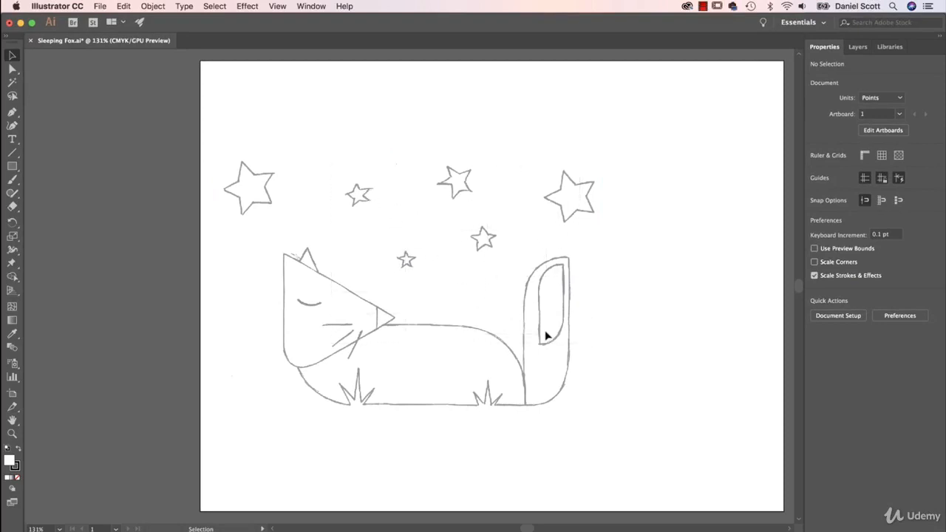
Step: Unlock the template layer, move the fox sketch to the centre of the artboard, and lock the layer again
{"action": "left_click", "coordinate": [859, 47]}
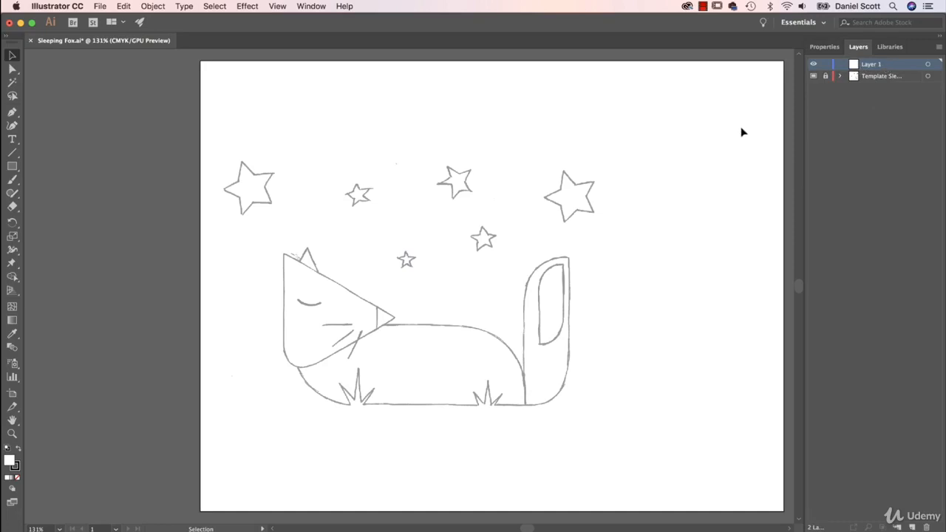
{"action": "scroll", "coordinate": [618, 289], "scroll_direction": "right", "scroll_amount": 3}
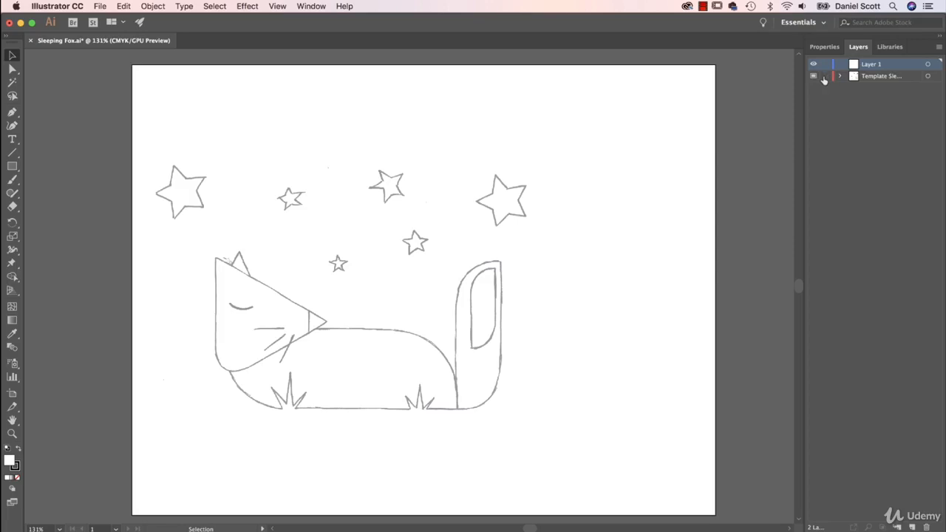
{"action": "left_click", "coordinate": [824, 78]}
{"action": "left_click", "coordinate": [421, 333]}
{"action": "mouse_move", "coordinate": [409, 311]}
{"action": "left_mouse_down"}
{"action": "mouse_move", "coordinate": [526, 308]}
{"action": "mouse_move", "coordinate": [538, 296]}
{"action": "left_mouse_up"}
{"action": "left_click", "coordinate": [824, 76]}
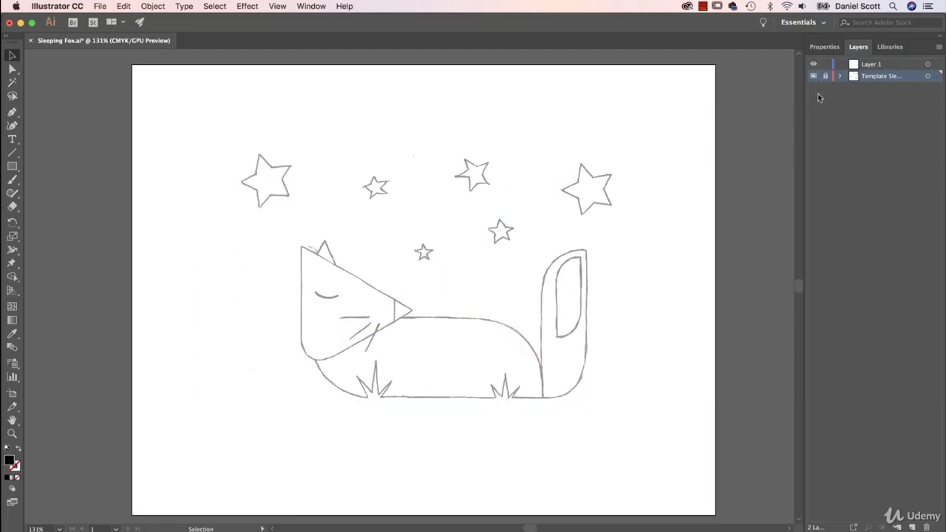
Step: On Layer 1, draw a rectangle over the fox's body and adjust its edges to the sketch, about 309 x 107 pt
{"action": "left_click", "coordinate": [870, 66]}
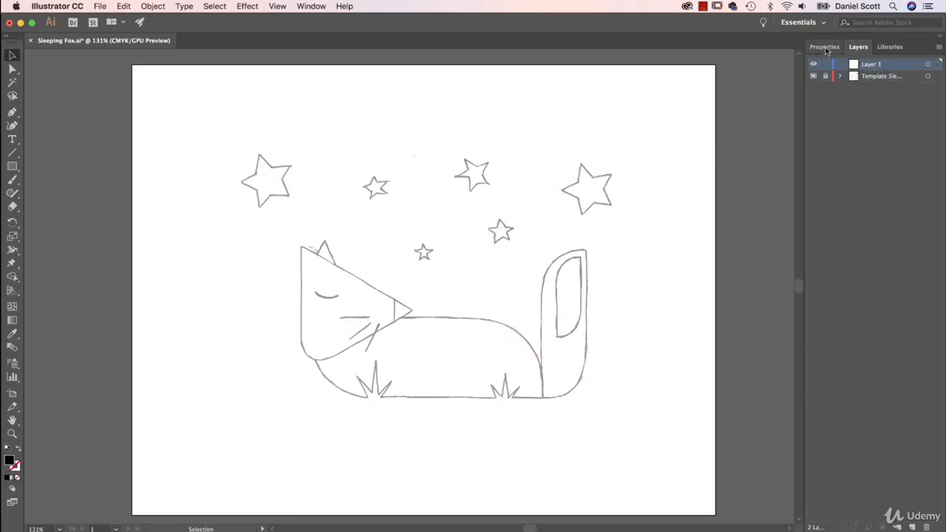
{"action": "left_click", "coordinate": [826, 49]}
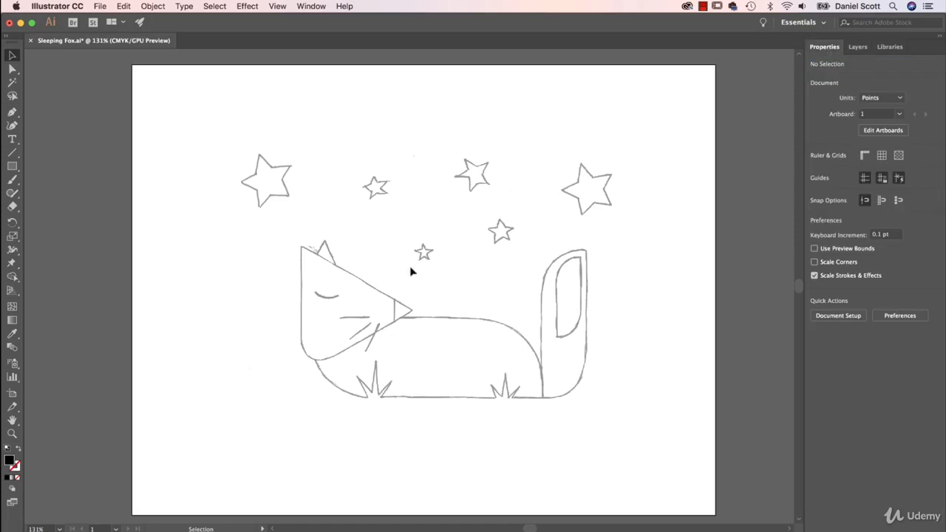
{"action": "left_click", "coordinate": [11, 165]}
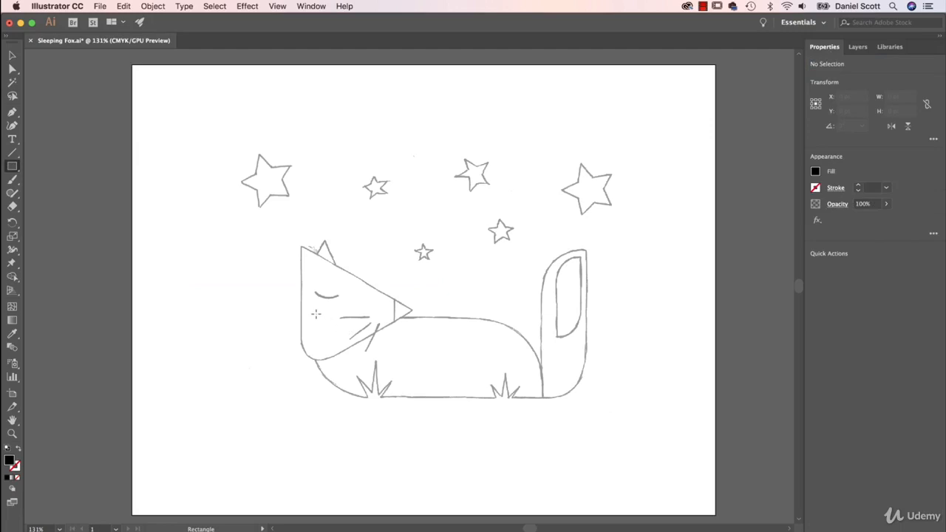
{"action": "left_click_drag", "start_coordinate": [316, 314], "coordinate": [545, 397]}
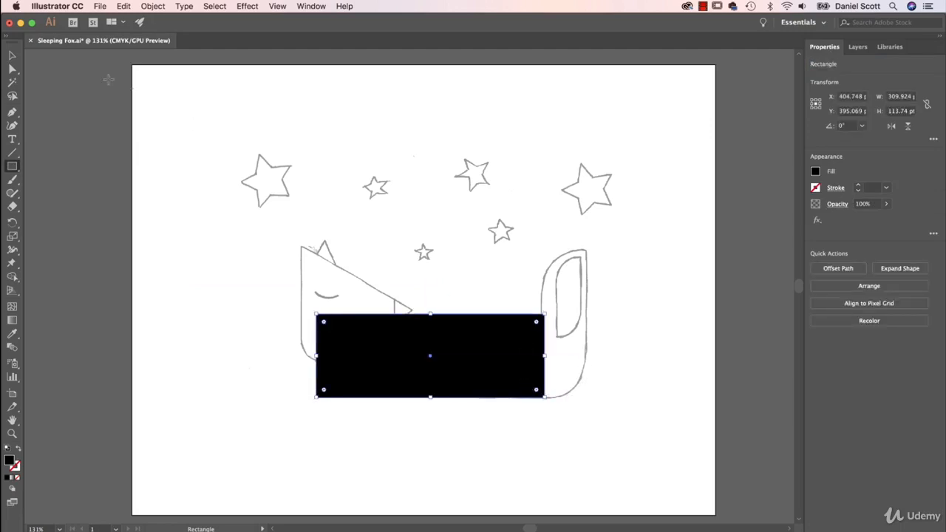
{"action": "left_click", "coordinate": [12, 55]}
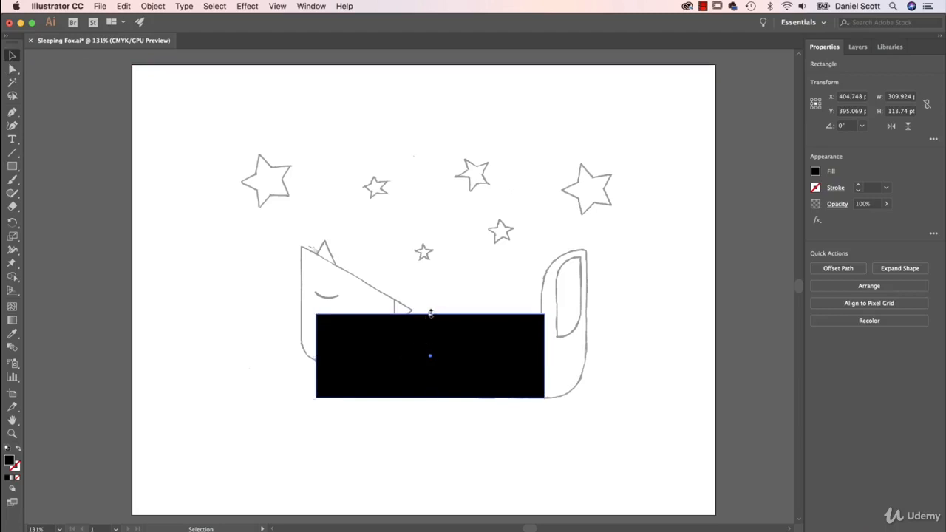
{"action": "left_click_drag", "start_coordinate": [432, 315], "coordinate": [431, 319]}
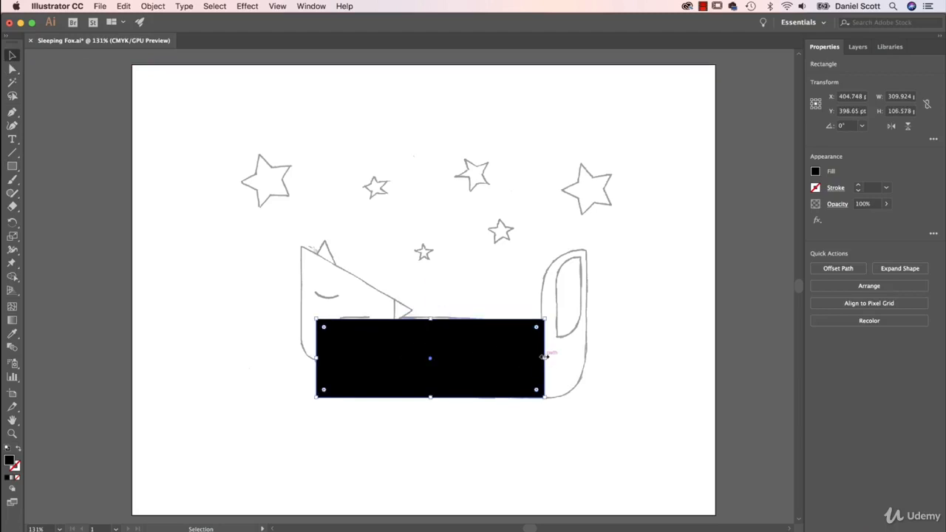
{"action": "mouse_move", "coordinate": [544, 357]}
{"action": "left_mouse_down"}
{"action": "mouse_move", "coordinate": [509, 361]}
{"action": "mouse_move", "coordinate": [545, 361]}
{"action": "left_mouse_up"}
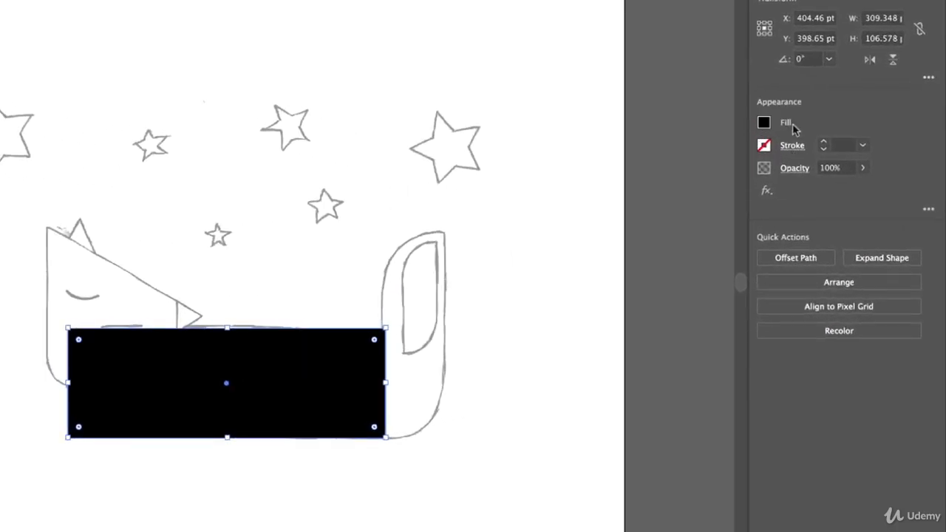
Step: Fill the body rectangle with an orange swatch
{"action": "left_click", "coordinate": [764, 124]}
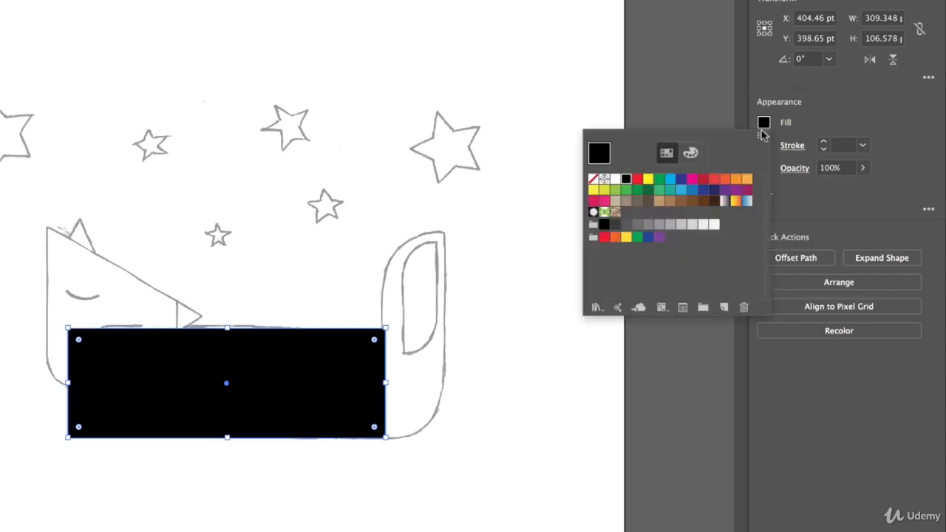
{"action": "left_click", "coordinate": [690, 153]}
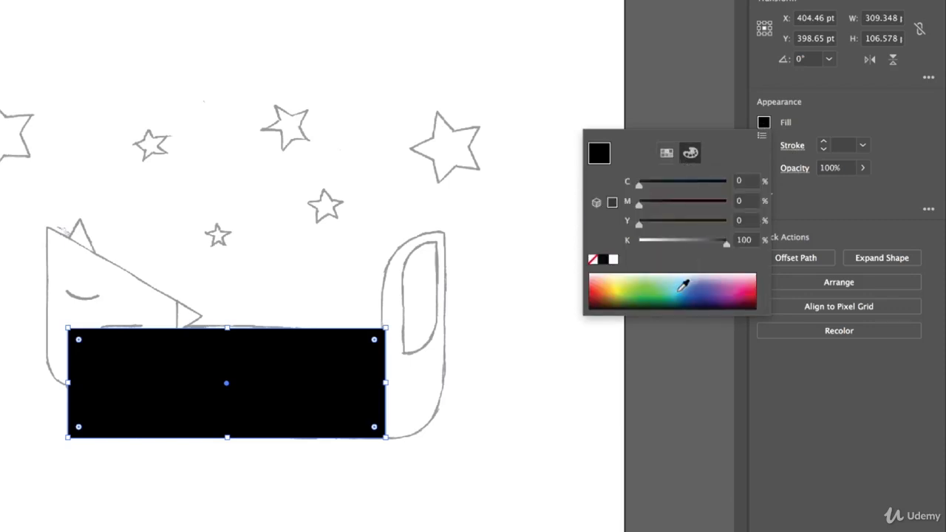
{"action": "left_click", "coordinate": [670, 155]}
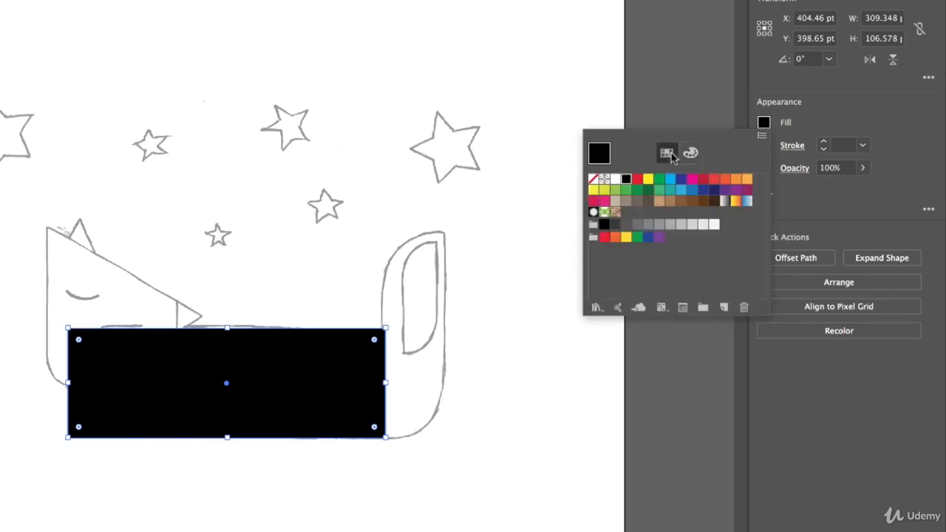
{"action": "left_click", "coordinate": [726, 180]}
{"action": "left_click", "coordinate": [737, 180]}
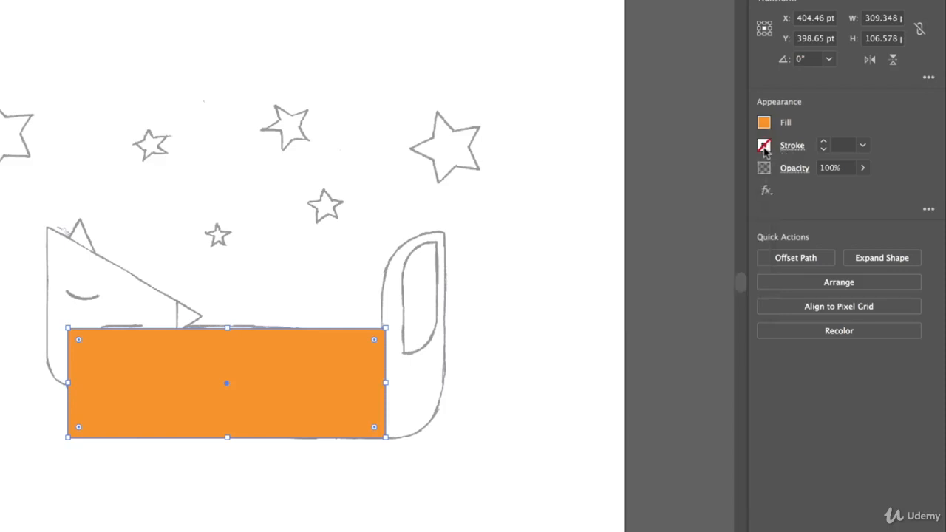
Step: Apply a black 1 pt stroke to the fox's body rectangle, check it deselected, and select the rectangle again
{"action": "left_click", "coordinate": [764, 147]}
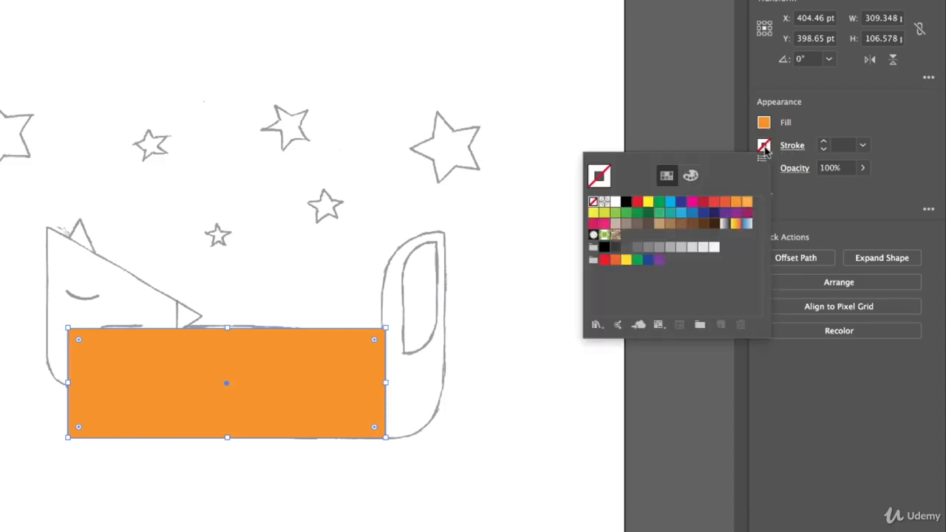
{"action": "left_click", "coordinate": [626, 203]}
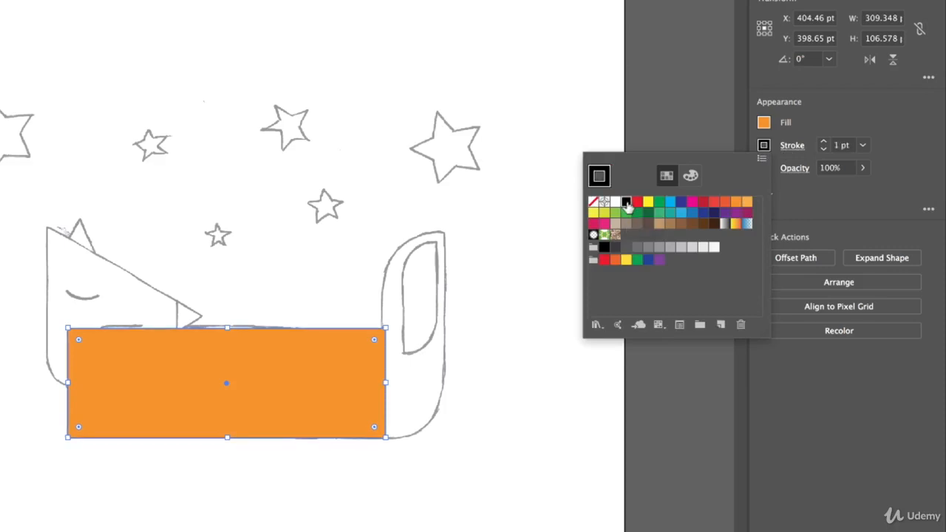
{"action": "left_click", "coordinate": [484, 358]}
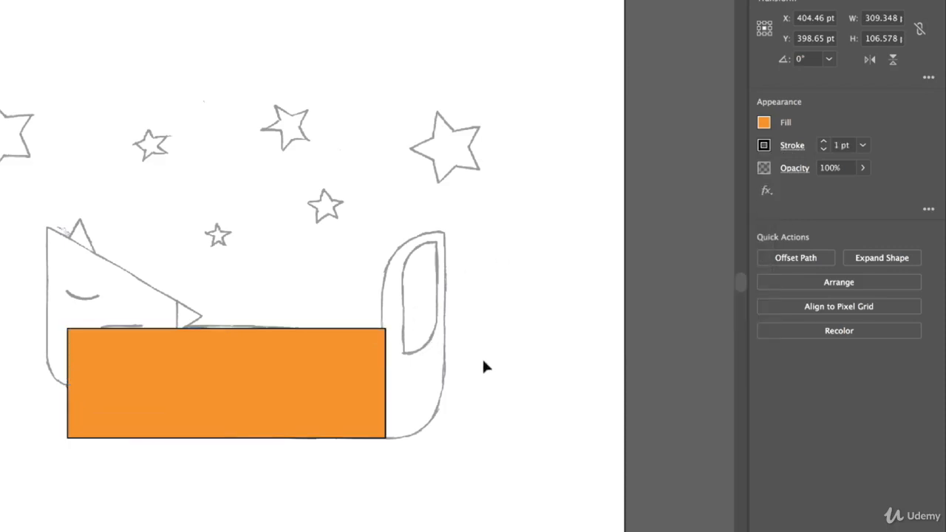
{"action": "left_click", "coordinate": [346, 362]}
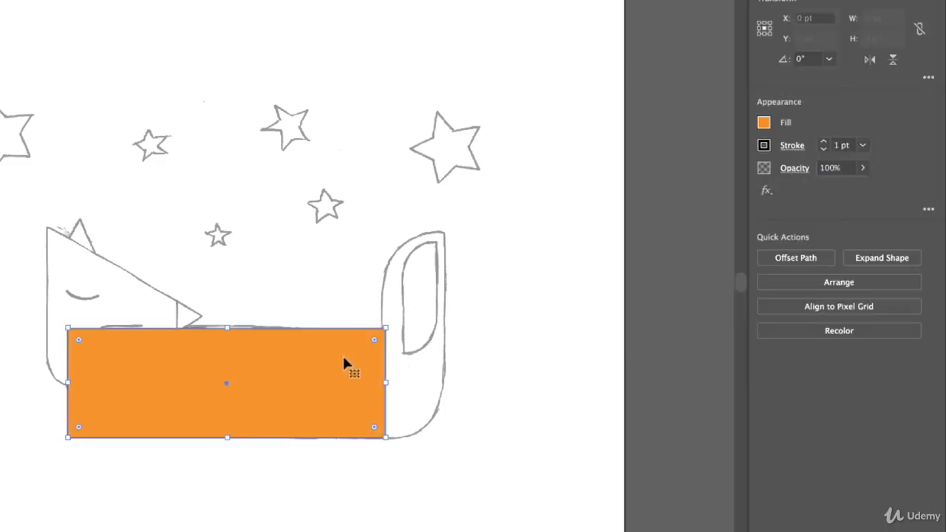
Step: Set the body rectangle's stroke to None and deselect the rectangle
{"action": "left_click", "coordinate": [764, 146]}
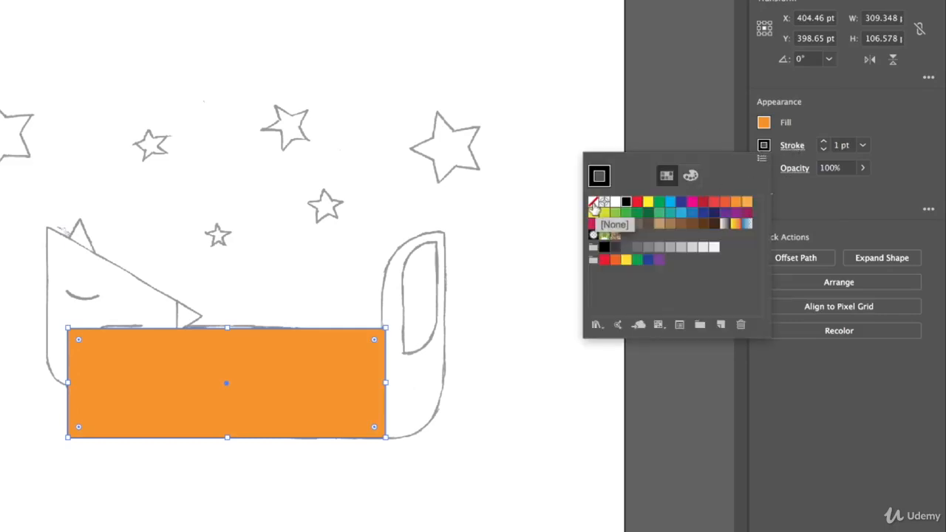
{"action": "left_click", "coordinate": [594, 203]}
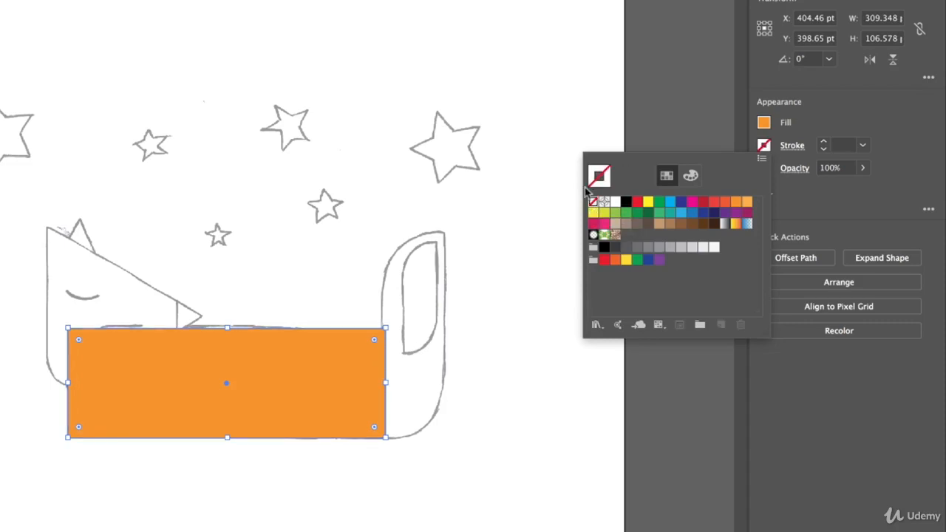
{"action": "left_click", "coordinate": [493, 264]}
{"action": "left_click", "coordinate": [486, 311]}
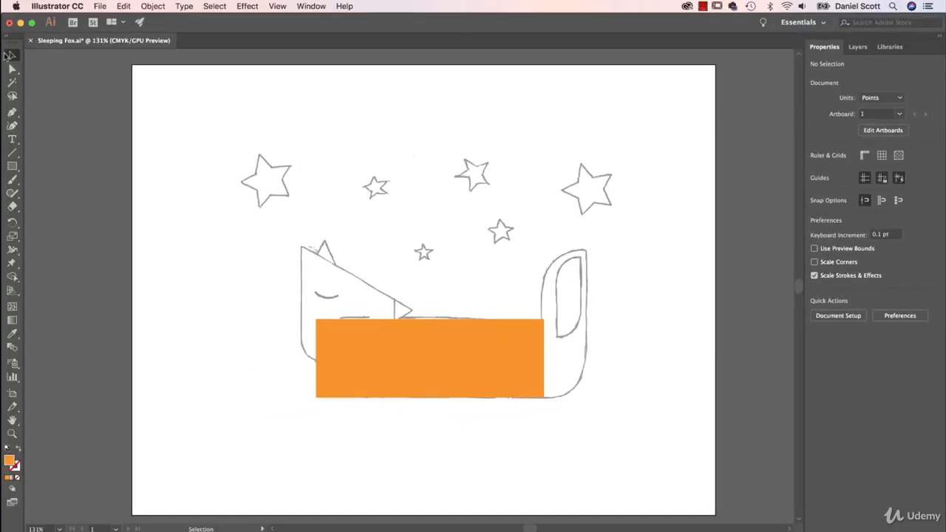
Step: Try rounding all four corners of the body rectangle at once, and undo the corner radius change
{"action": "left_click", "coordinate": [433, 332]}
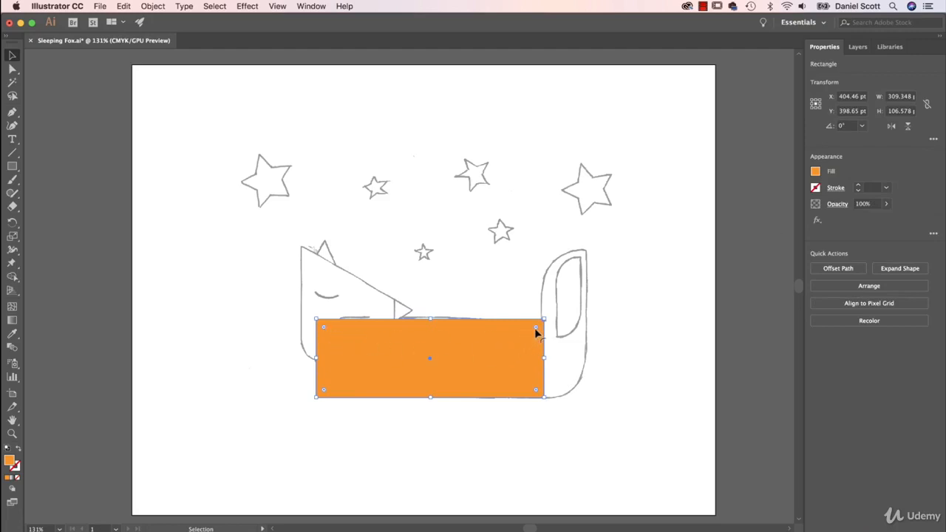
{"action": "left_click_drag", "start_coordinate": [535, 327], "coordinate": [517, 347]}
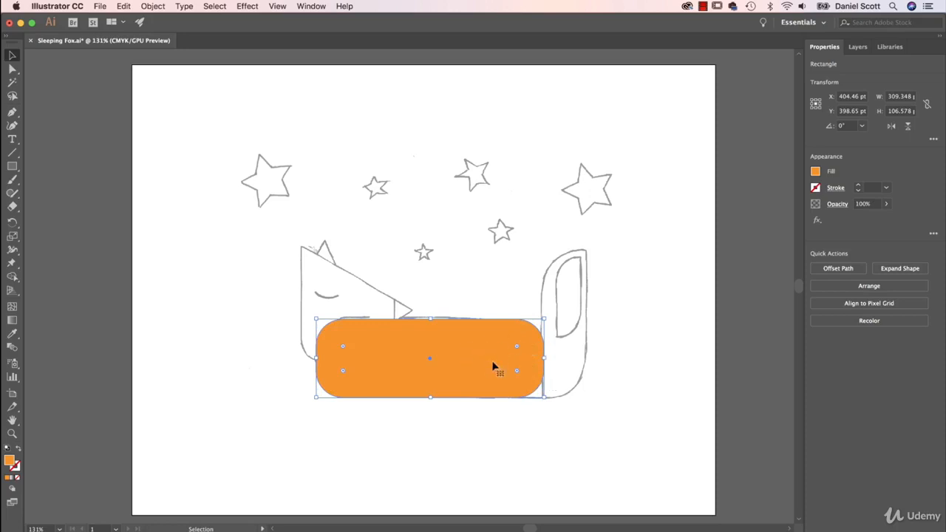
{"action": "left_click", "coordinate": [124, 6]}
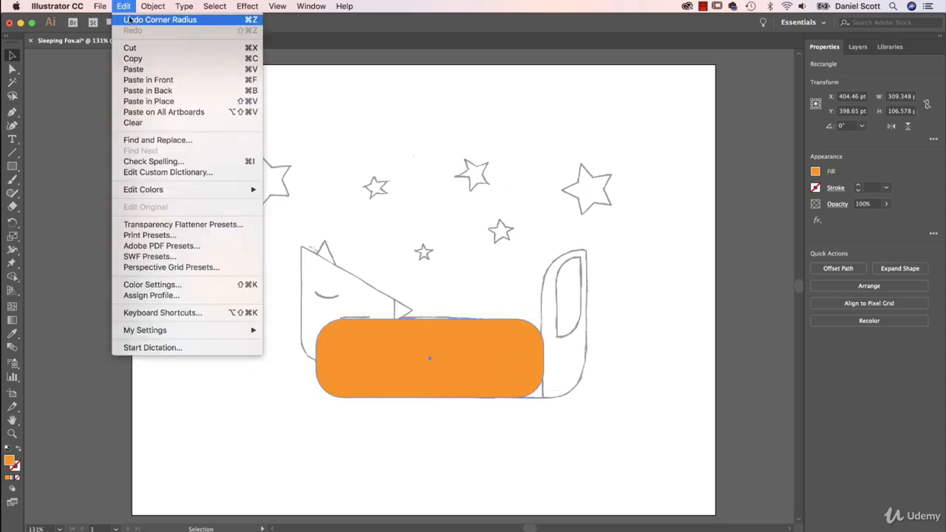
{"action": "left_click", "coordinate": [249, 20]}
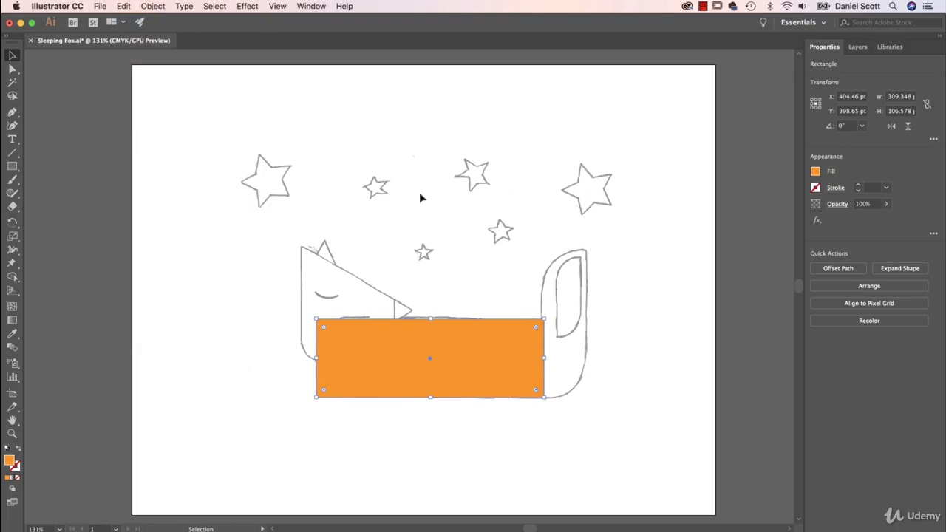
Step: Try moving the whole body rectangle away from the sketched body, and restore its original position
{"action": "key", "text": "super+z"}
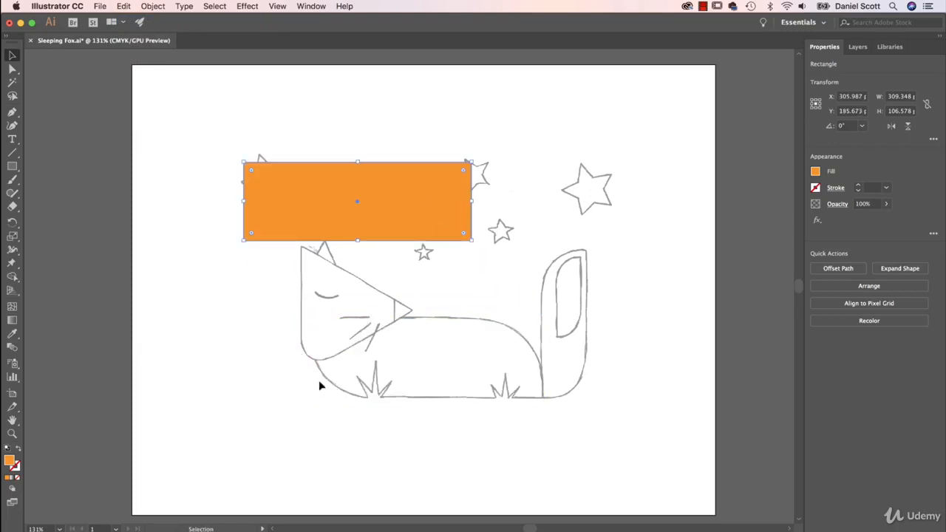
{"action": "key", "text": "super+shift+z"}
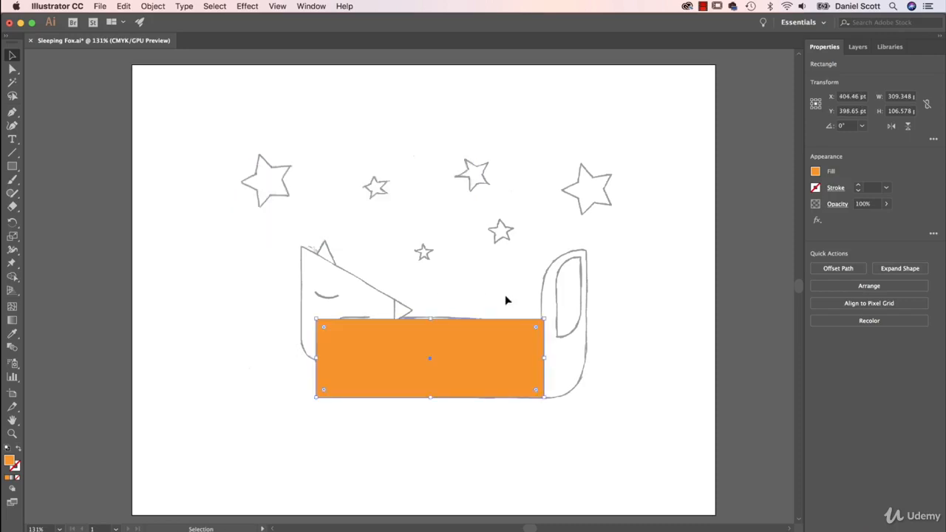
{"action": "left_click", "coordinate": [13, 68]}
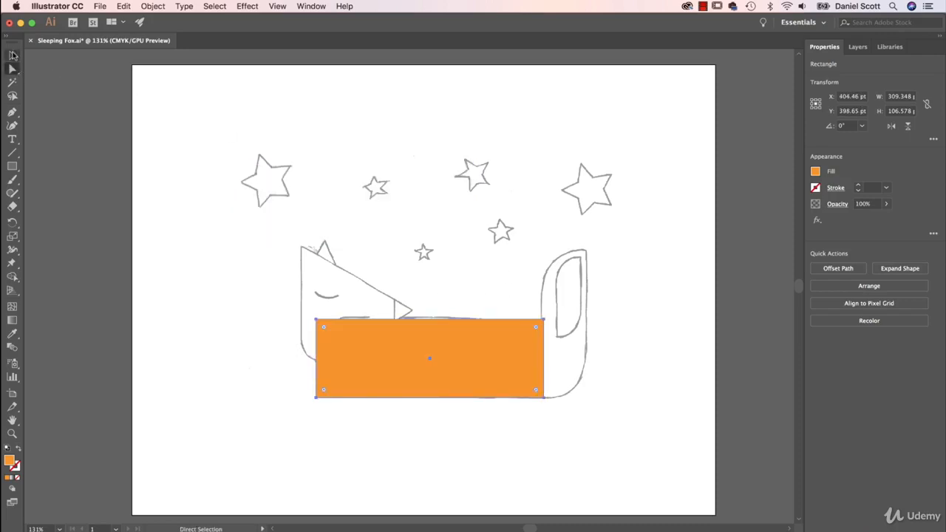
{"action": "left_click", "coordinate": [14, 55]}
{"action": "left_click_drag", "start_coordinate": [513, 357], "coordinate": [485, 298]}
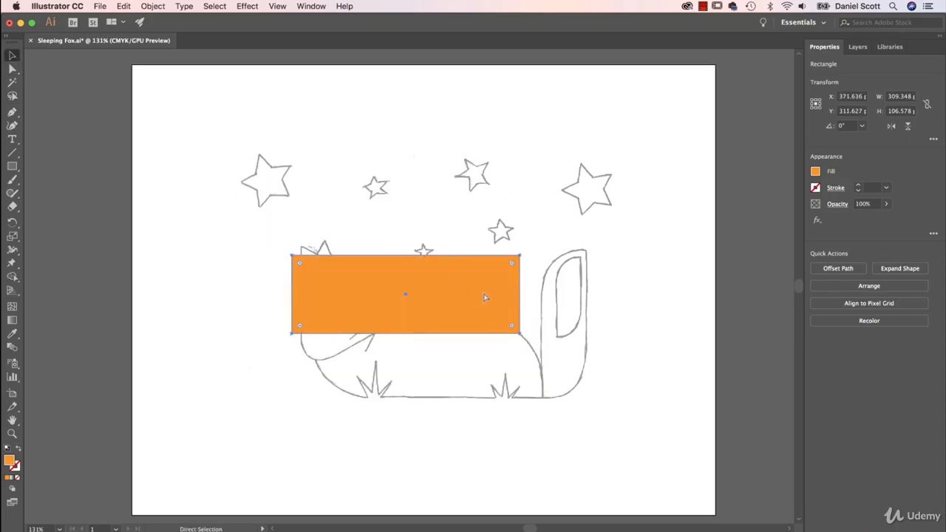
{"action": "key", "text": "super+z"}
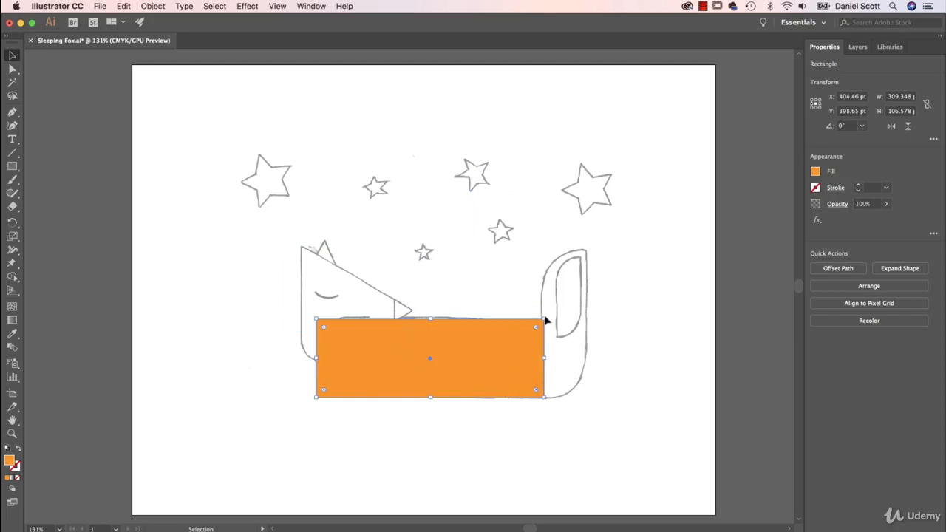
Step: Select only the upper-right corner anchor of the body rectangle with the Direct Selection tool
{"action": "left_click", "coordinate": [12, 69]}
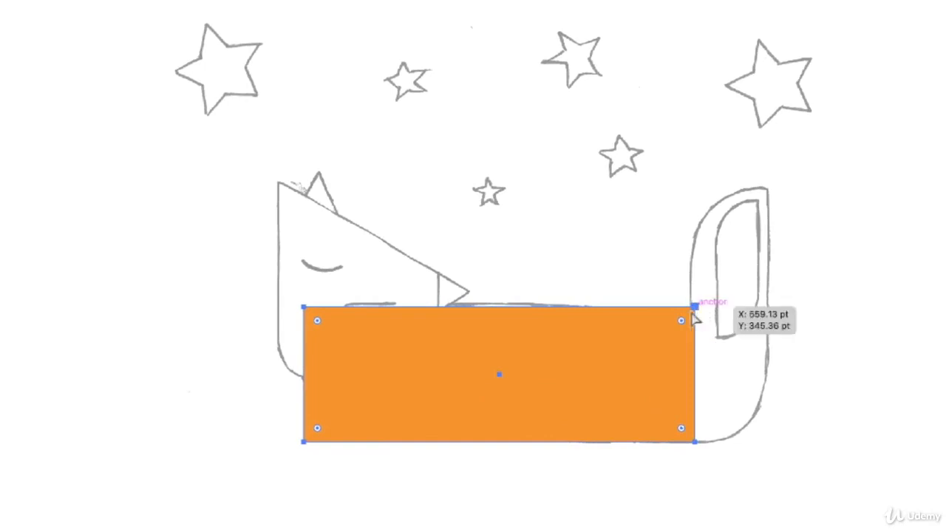
{"action": "left_click", "coordinate": [696, 309]}
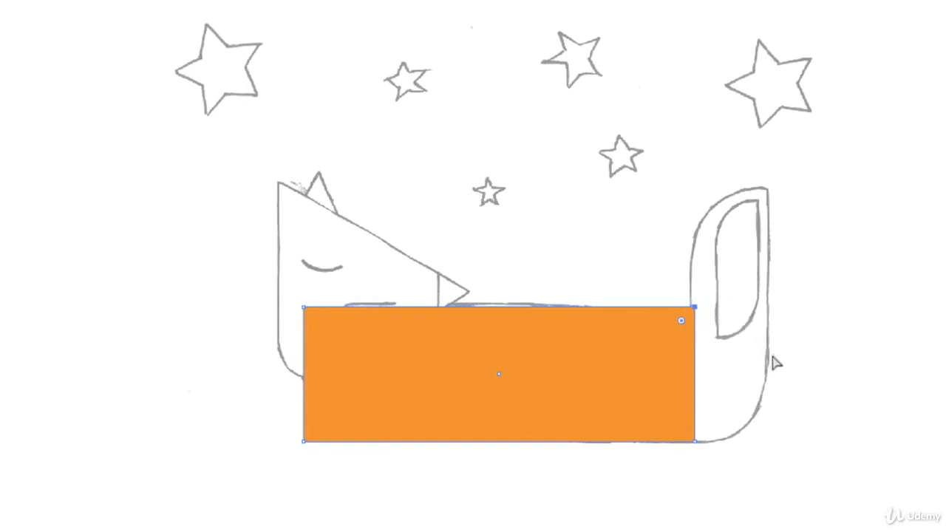
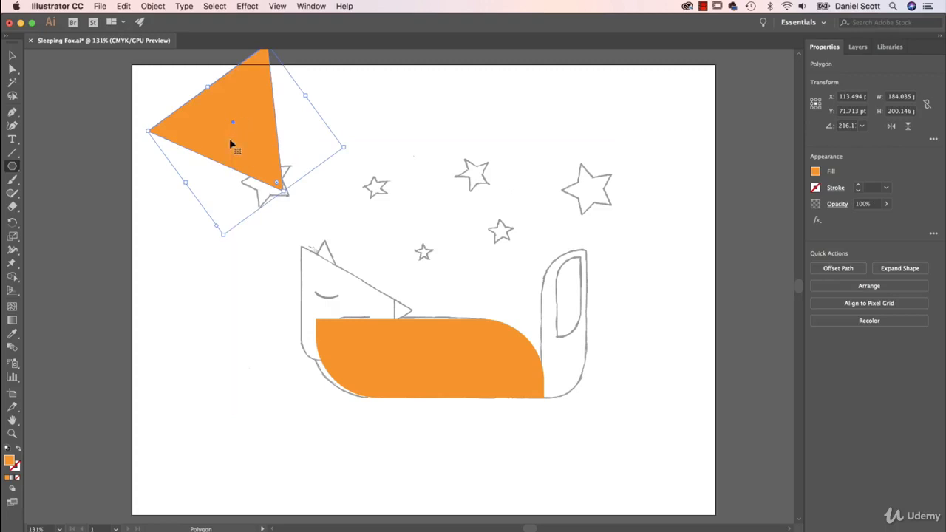
Step: Delete the tilted trial triangle overlapping the artboard's upper-left corner
{"action": "key", "text": "Delete"}
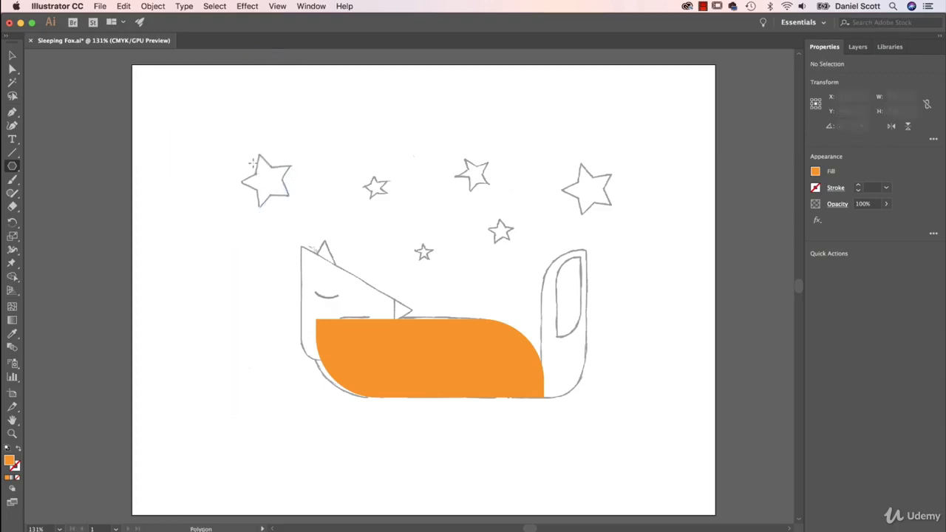
Step: Create a trial five-sided polygon with a 116.2134 pt radius above the leftmost star, and delete it
{"action": "left_click", "coordinate": [249, 125]}
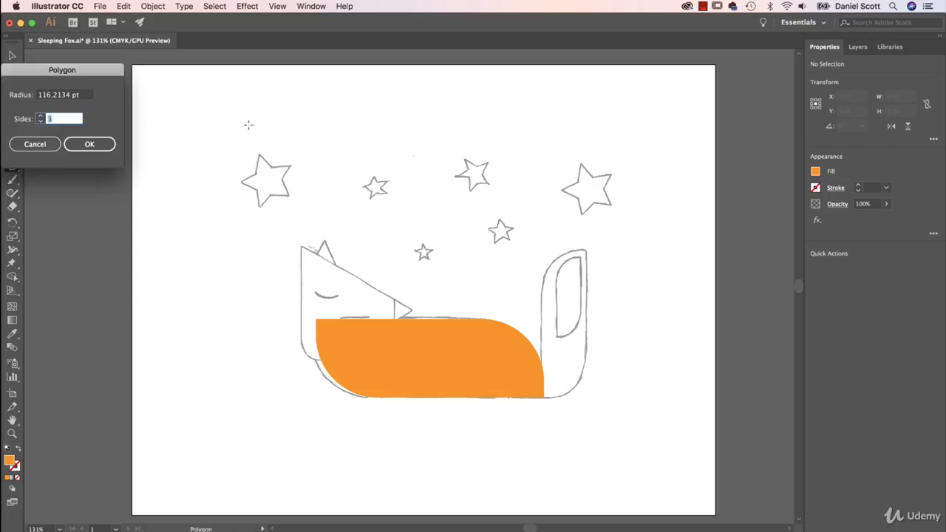
{"action": "left_click_drag", "start_coordinate": [91, 77], "coordinate": [271, 103]}
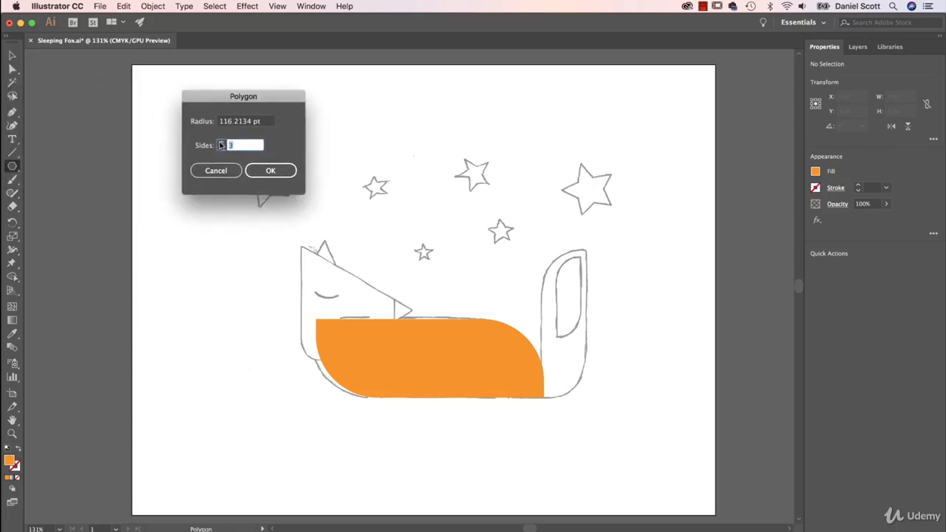
{"action": "left_click", "coordinate": [270, 169]}
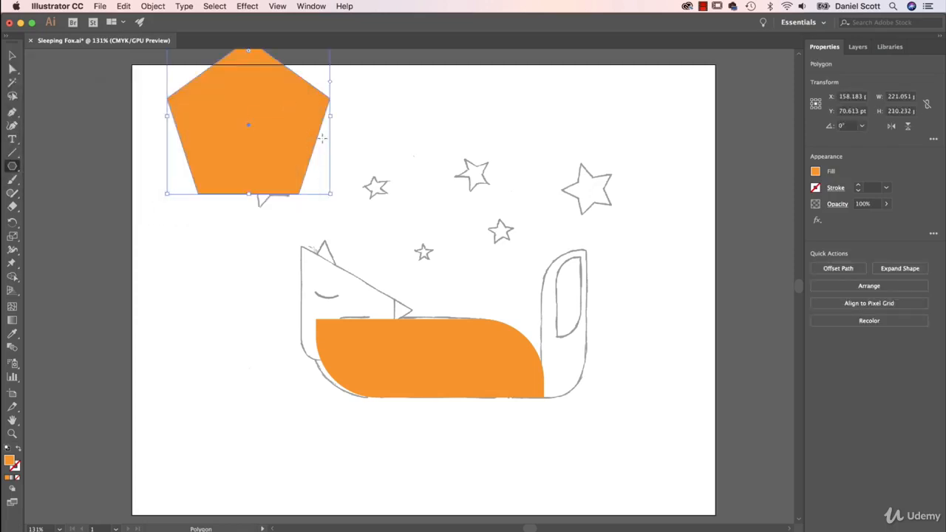
{"action": "key", "text": "Delete"}
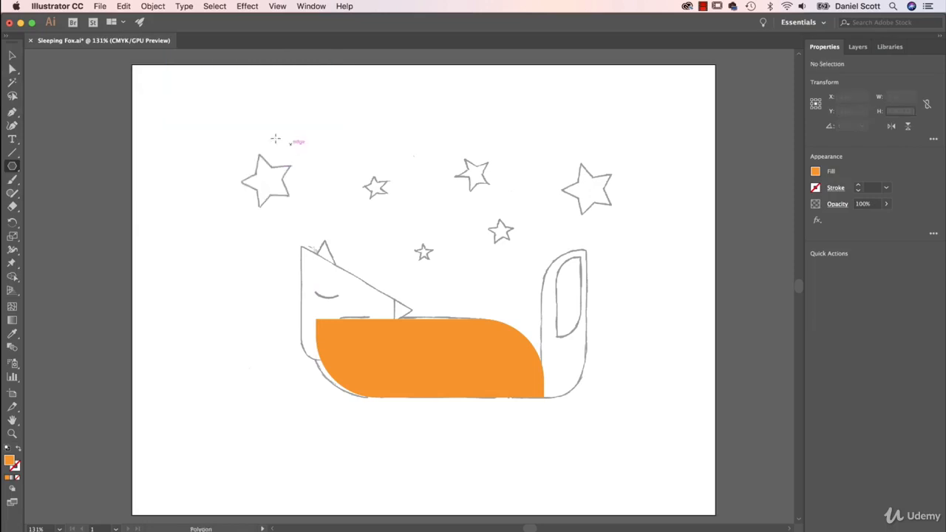
Step: Create a three-sided polygon with a 116.2134 pt radius and move it down beside the fox's sketched head
{"action": "left_click", "coordinate": [237, 118]}
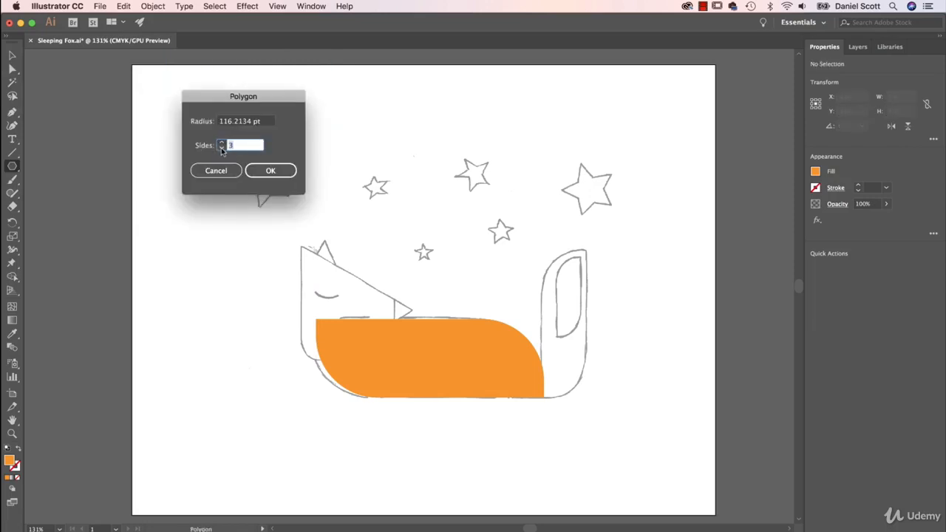
{"action": "left_click", "coordinate": [272, 171]}
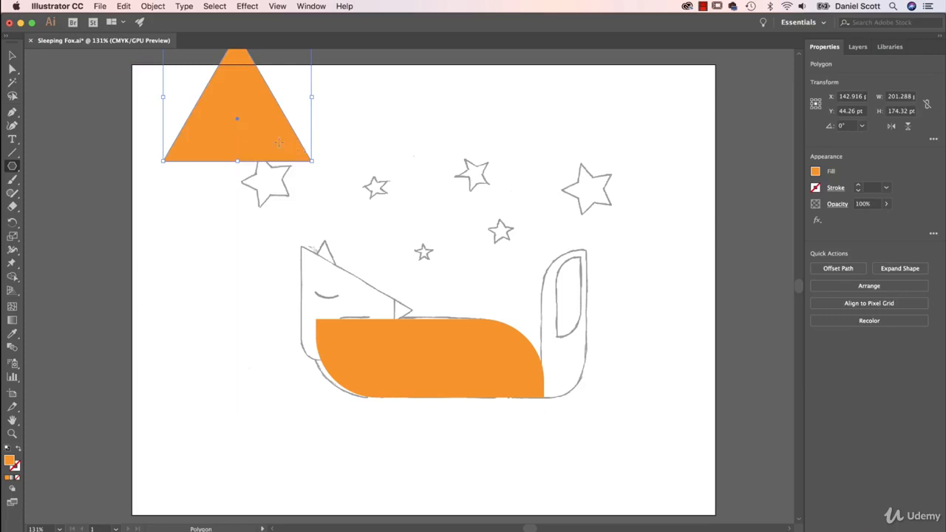
{"action": "left_click", "coordinate": [12, 55]}
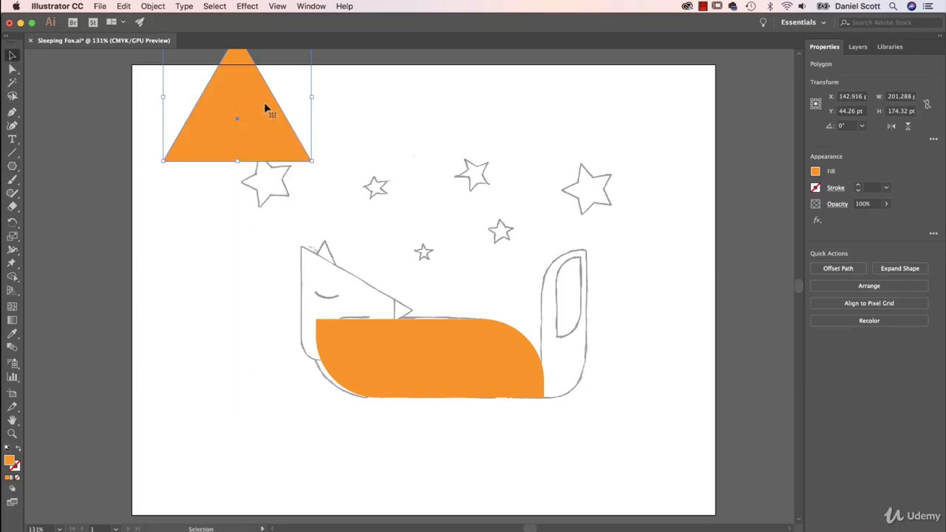
{"action": "left_click_drag", "start_coordinate": [238, 123], "coordinate": [244, 260]}
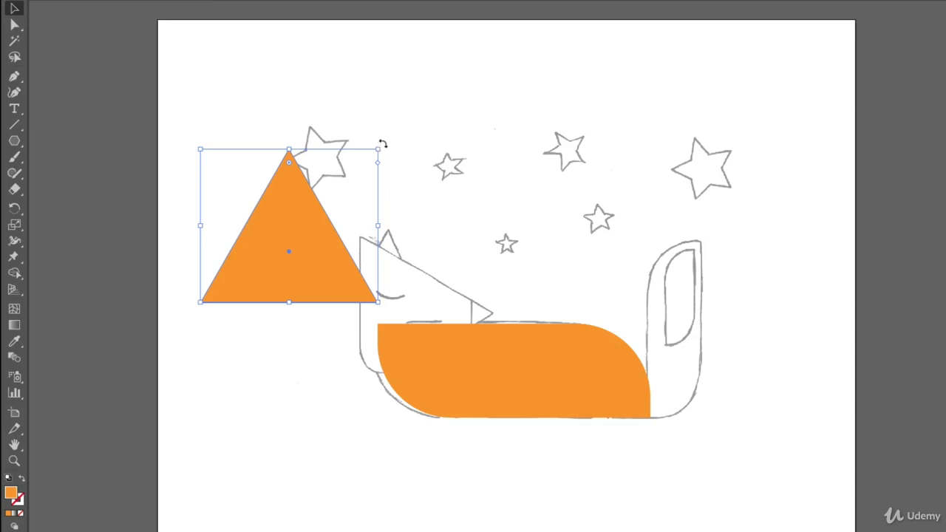
Step: Rotate the triangle exactly 90° clockwise so that its tip points right, like the fox's snout
{"action": "mouse_move", "coordinate": [380, 142]}
{"action": "left_mouse_down"}
{"action": "mouse_move", "coordinate": [394, 203]}
{"action": "mouse_move", "coordinate": [336, 99]}
{"action": "mouse_move", "coordinate": [387, 127]}
{"action": "mouse_move", "coordinate": [439, 230]}
{"action": "mouse_move", "coordinate": [313, 102]}
{"action": "mouse_move", "coordinate": [386, 142]}
{"action": "mouse_move", "coordinate": [390, 154]}
{"action": "left_mouse_up"}
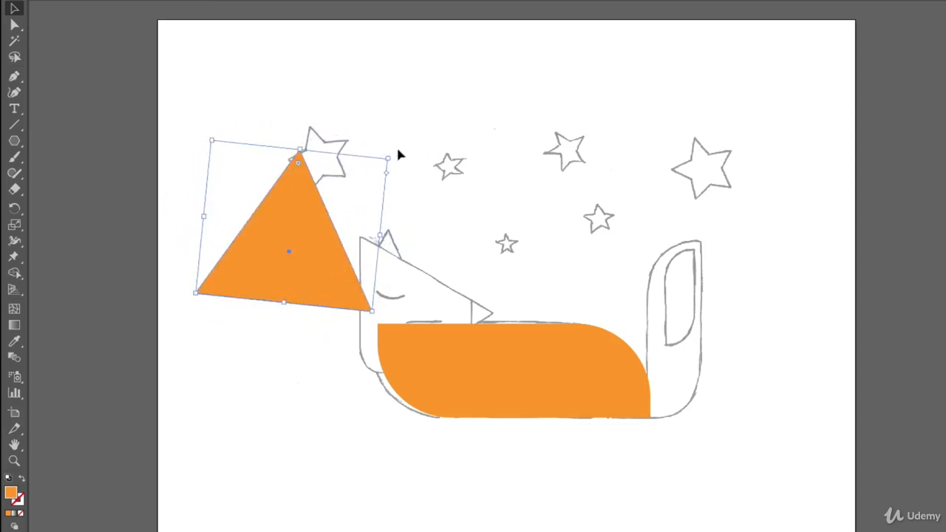
{"action": "key", "text": "ctrl+z"}
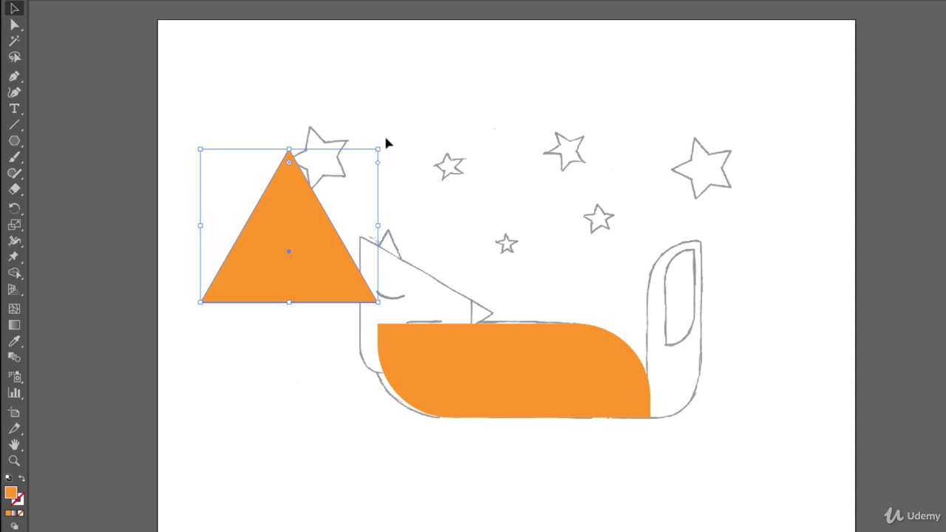
{"action": "left_click_drag", "start_coordinate": [387, 144], "coordinate": [401, 192]}
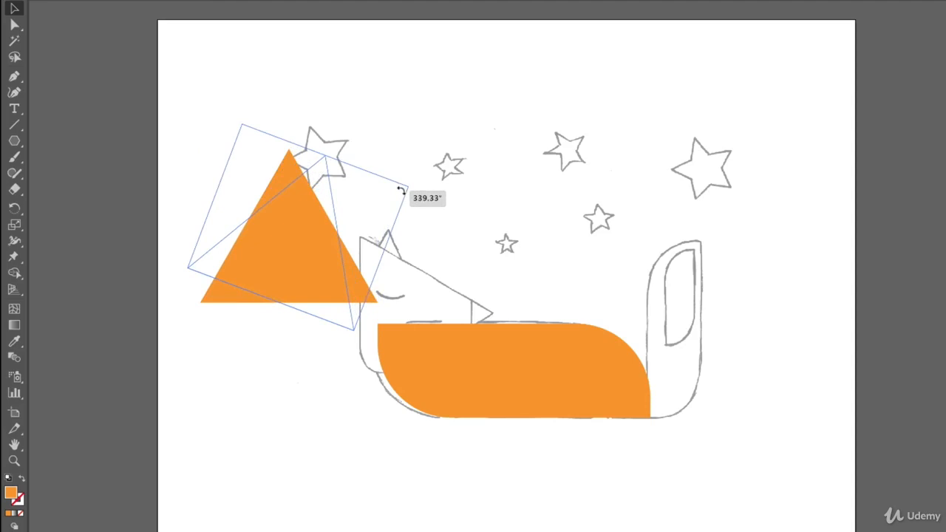
{"action": "left_click_drag", "start_coordinate": [402, 191], "coordinate": [416, 318], "text": "shift"}
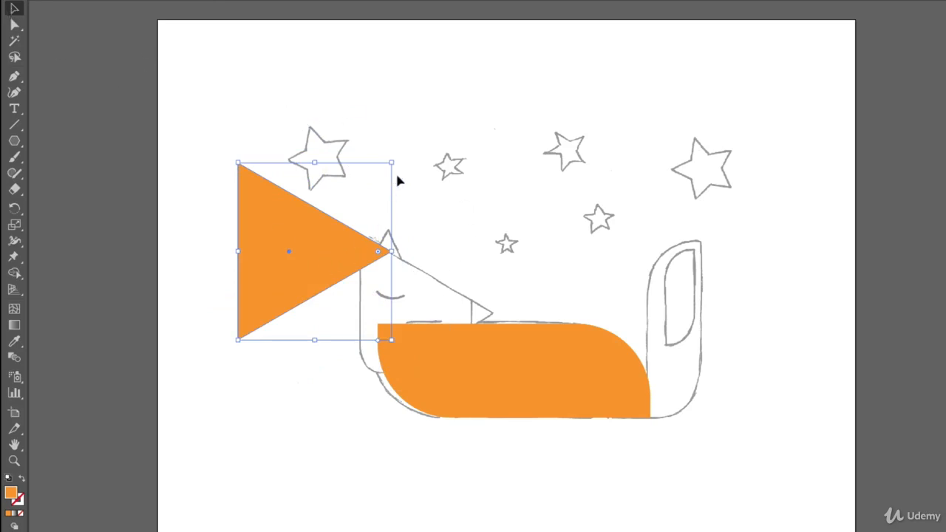
Step: Try resizing the triangle freely without keeping its proportions, and undo the distortion
{"action": "left_click_drag", "start_coordinate": [392, 161], "coordinate": [377, 136]}
{"action": "key", "text": "ctrl+z"}
{"action": "left_click_drag", "start_coordinate": [392, 163], "coordinate": [450, 229]}
{"action": "key", "text": "ctrl+shift+a"}
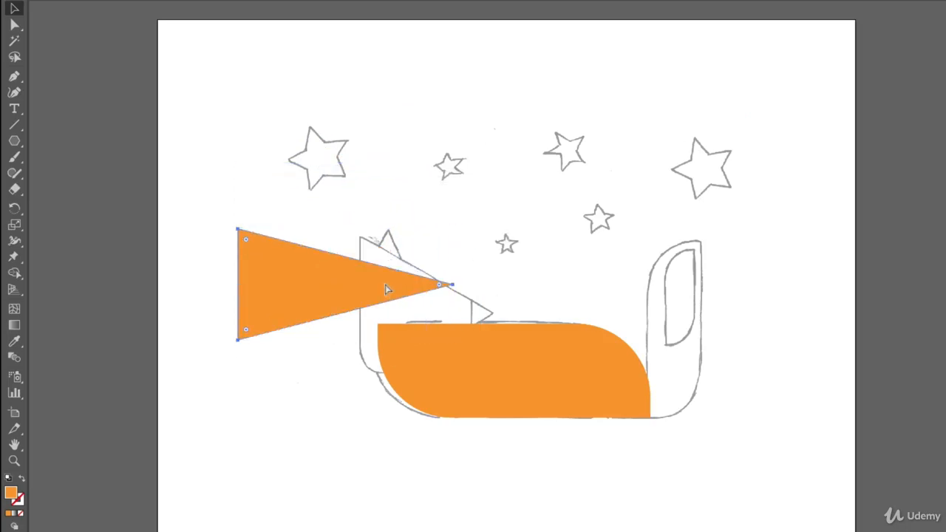
{"action": "key", "text": "ctrl+z"}
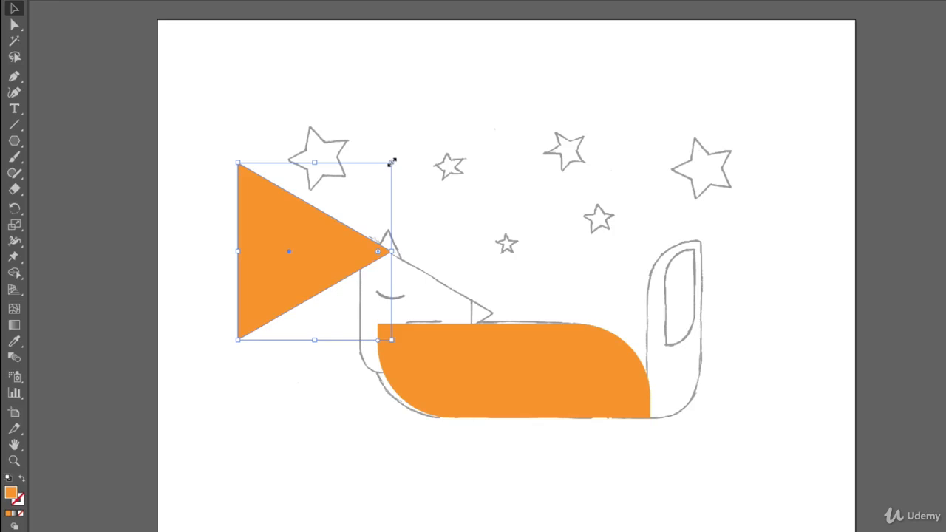
Step: Scale the triangle down proportionally from its upper-right corner to roughly the height of the fox's sketched head
{"action": "left_click_drag", "start_coordinate": [393, 162], "coordinate": [375, 236]}
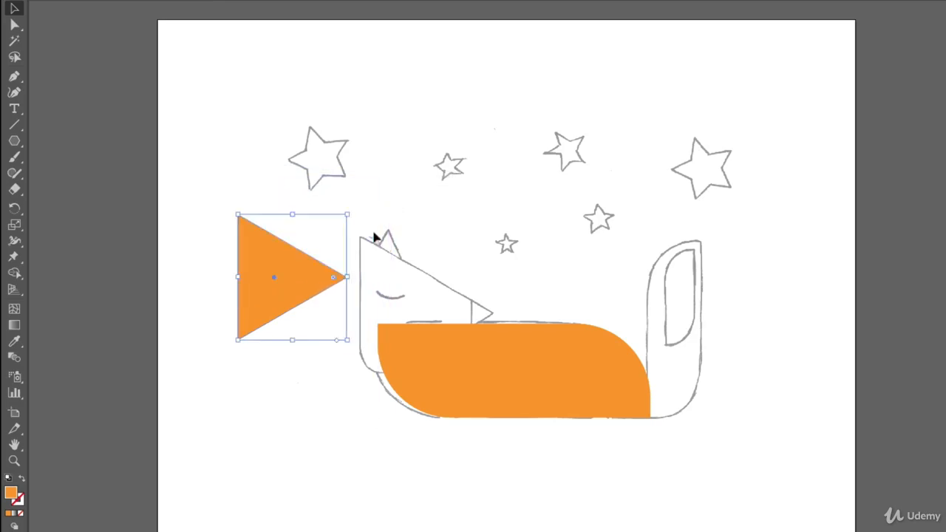
Step: Move the triangle onto the fox's sketched head and scale it up proportionally to about 154 by 178 pt
{"action": "left_click_drag", "start_coordinate": [288, 269], "coordinate": [415, 294]}
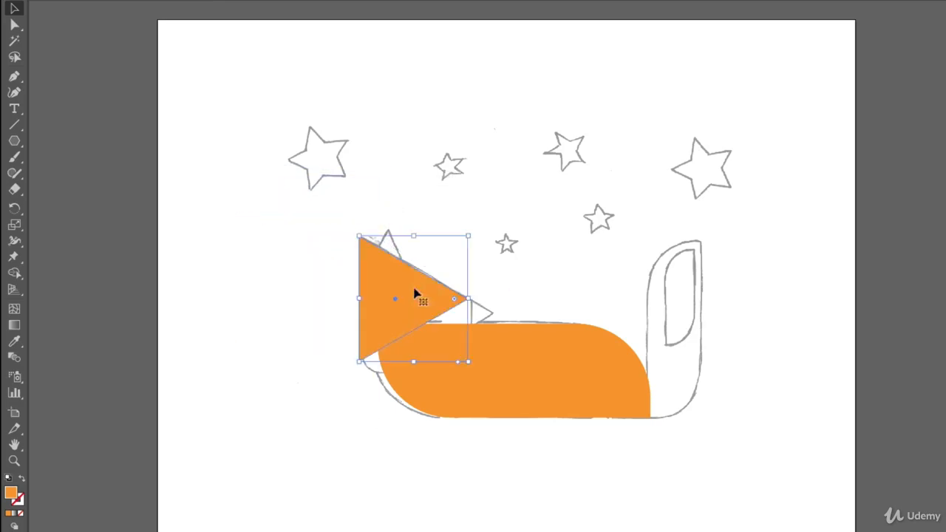
{"action": "left_click_drag", "start_coordinate": [468, 361], "coordinate": [519, 387]}
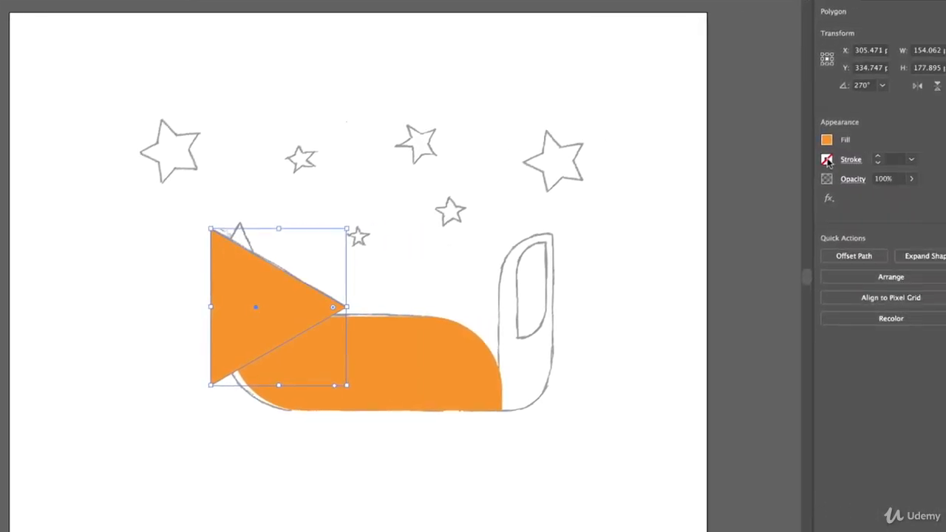
Step: Give the head triangle a black stroke and no fill so the template sketch shows through
{"action": "left_click", "coordinate": [793, 160]}
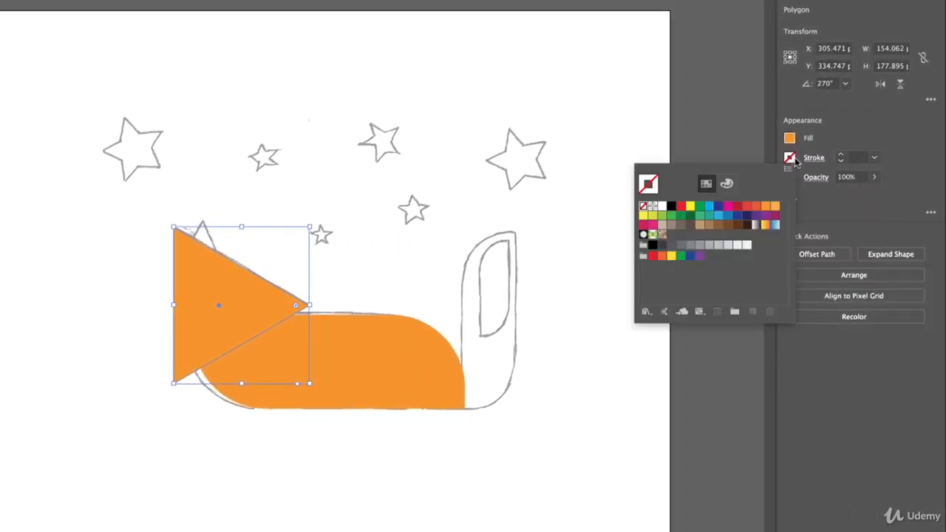
{"action": "left_click", "coordinate": [670, 208]}
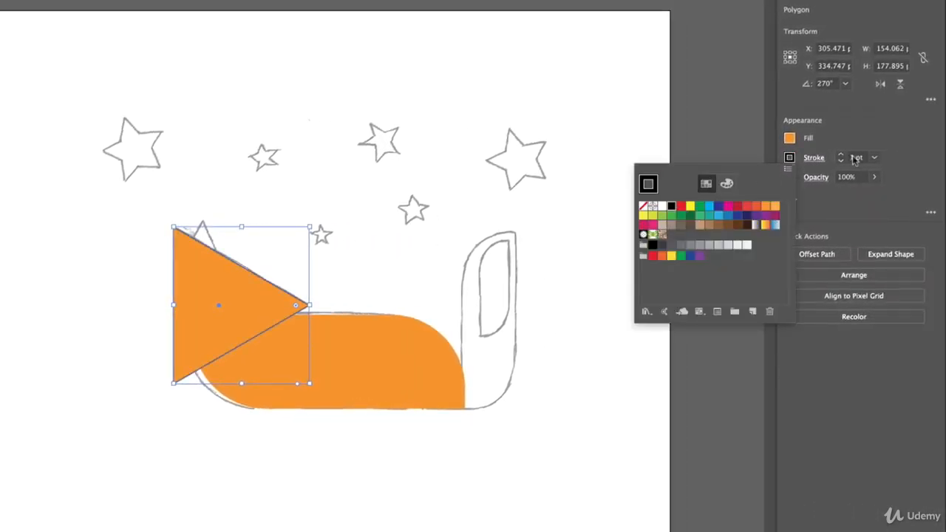
{"action": "left_click", "coordinate": [789, 138]}
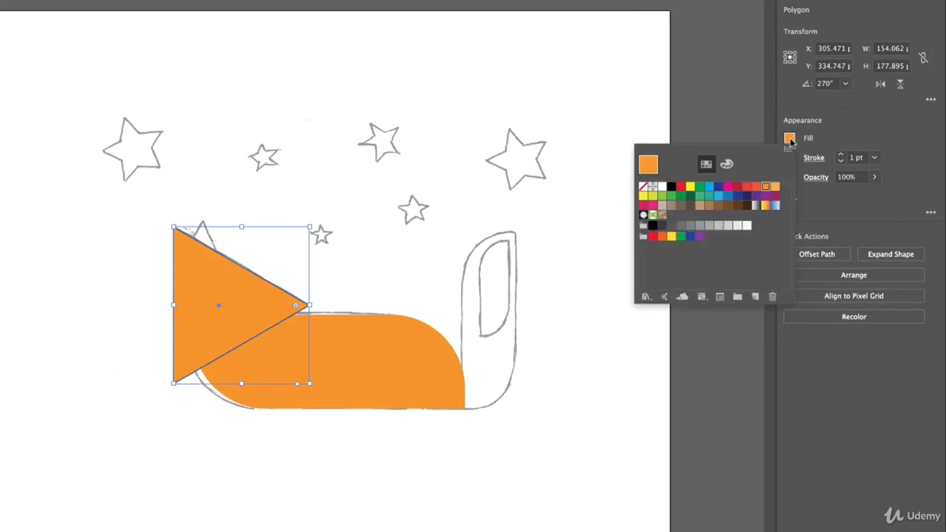
{"action": "left_click", "coordinate": [643, 187]}
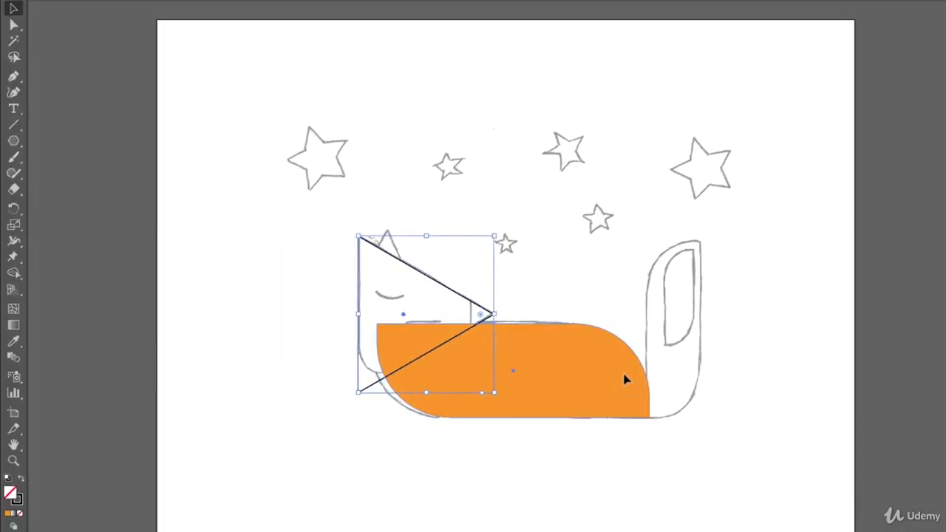
Step: Try selecting the unfilled triangle by its outline and by its empty interior, alternating with the orange body
{"action": "left_click", "coordinate": [624, 379]}
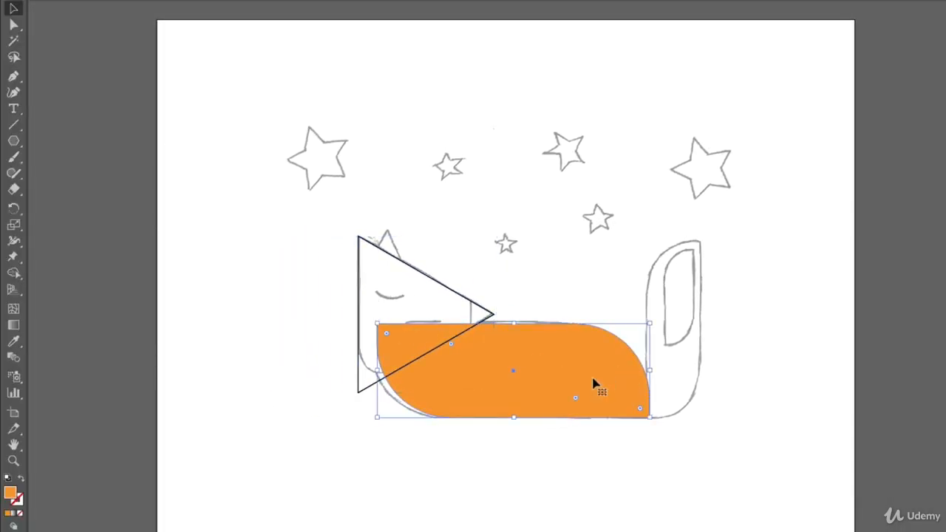
{"action": "left_click", "coordinate": [418, 276]}
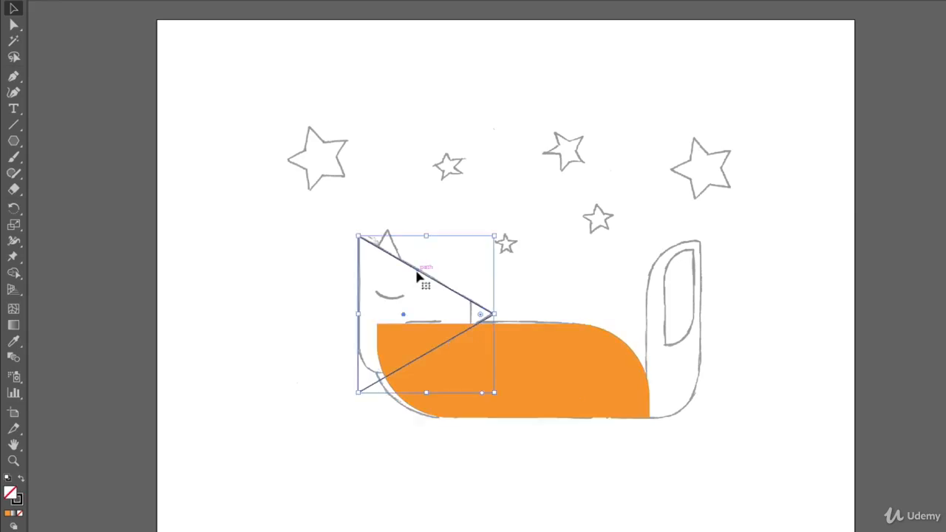
{"action": "left_click", "coordinate": [429, 308]}
{"action": "left_click", "coordinate": [473, 336]}
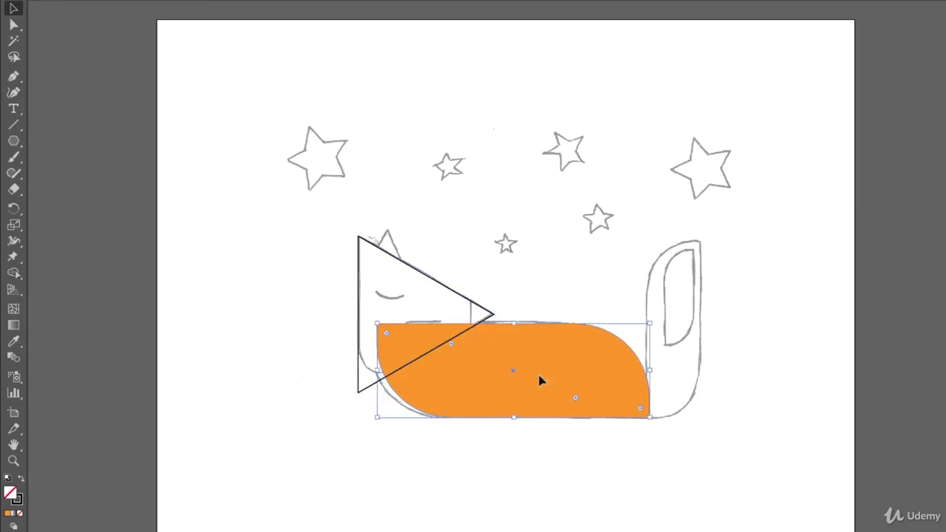
{"action": "left_click", "coordinate": [423, 302]}
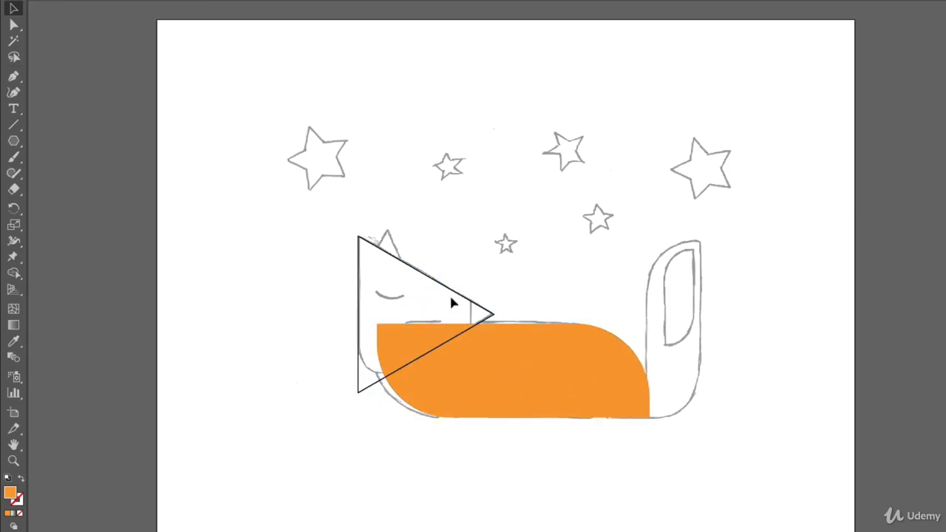
{"action": "left_click", "coordinate": [441, 288]}
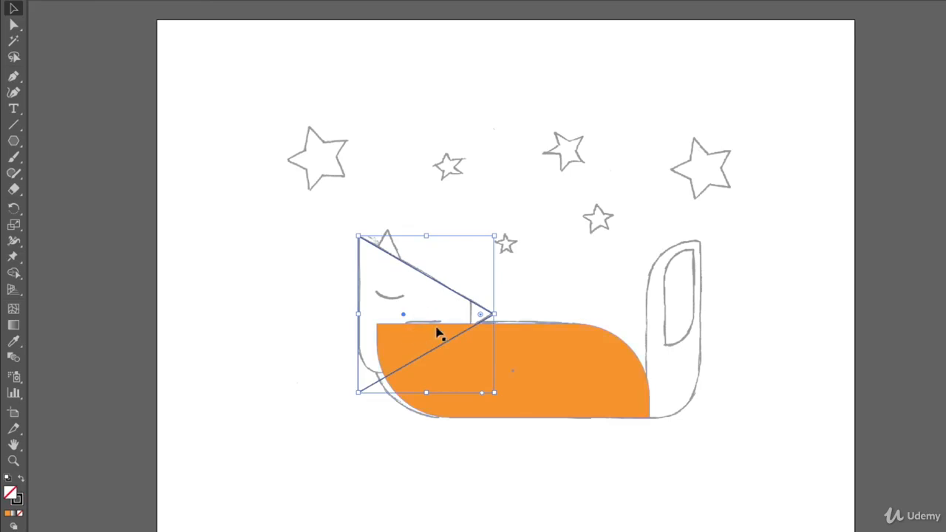
Step: Try rounding all the triangle's corners, undo it, and round only its lower-left corner to match the sketched jaw
{"action": "left_click_drag", "start_coordinate": [481, 318], "coordinate": [424, 363]}
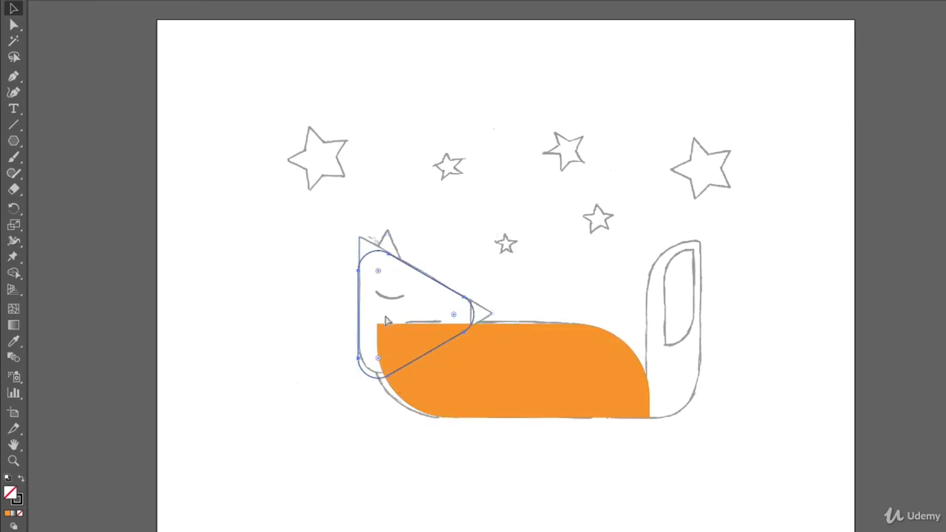
{"action": "key", "text": "ctrl+z"}
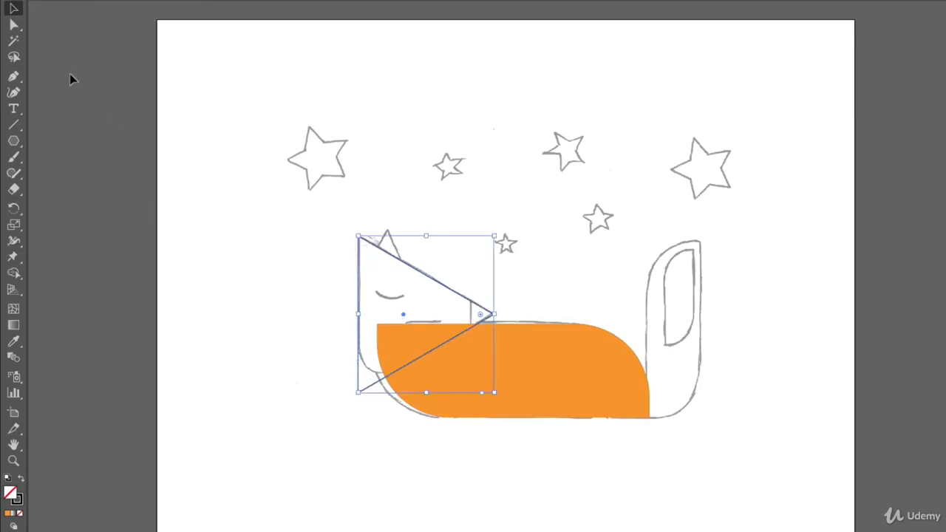
{"action": "left_click", "coordinate": [13, 24]}
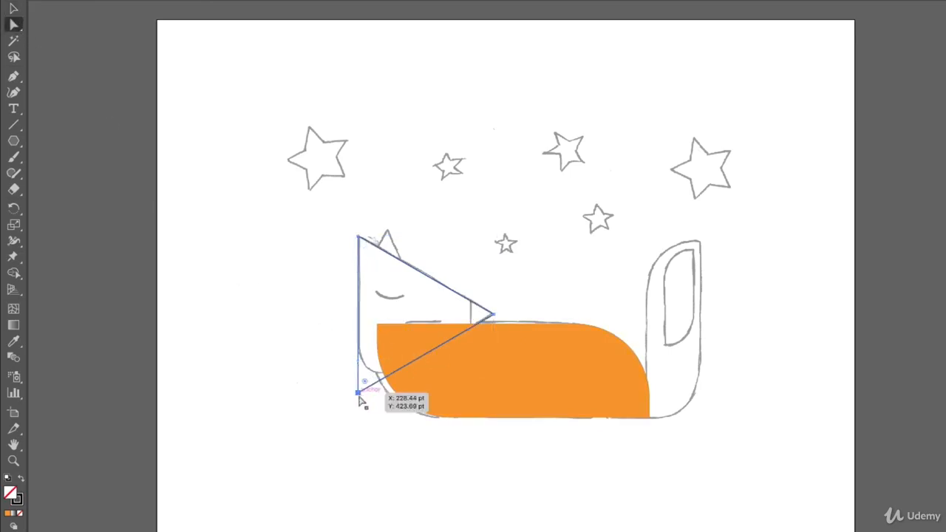
{"action": "left_click_drag", "start_coordinate": [364, 381], "coordinate": [386, 349]}
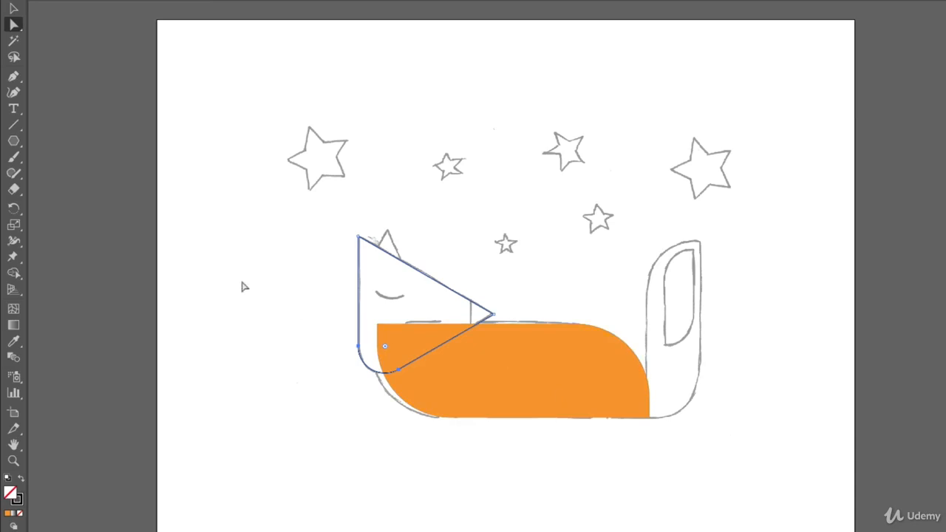
Step: Create another three-sided polygon with a 116.2134 pt radius, shrink it to about 23 by 26 pt and rotate it to point right
{"action": "left_click", "coordinate": [13, 141]}
{"action": "left_click", "coordinate": [444, 130]}
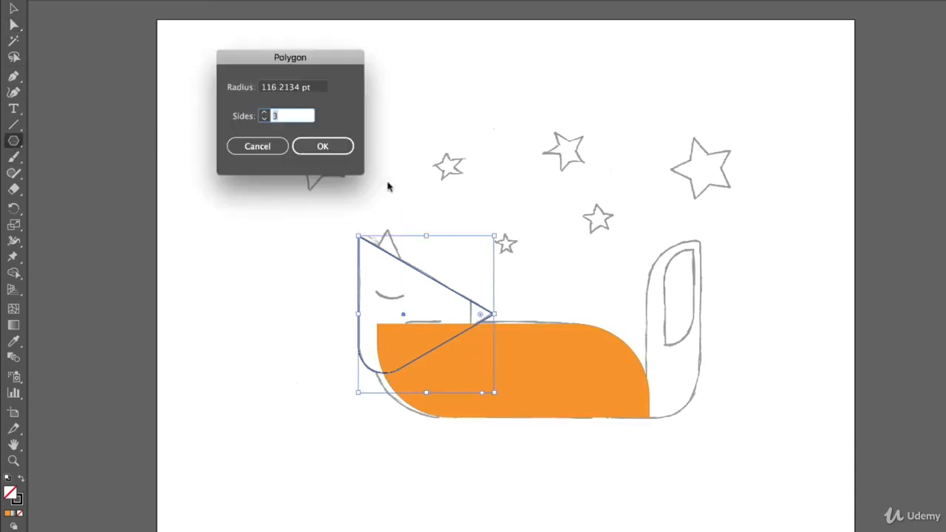
{"action": "left_click", "coordinate": [318, 147]}
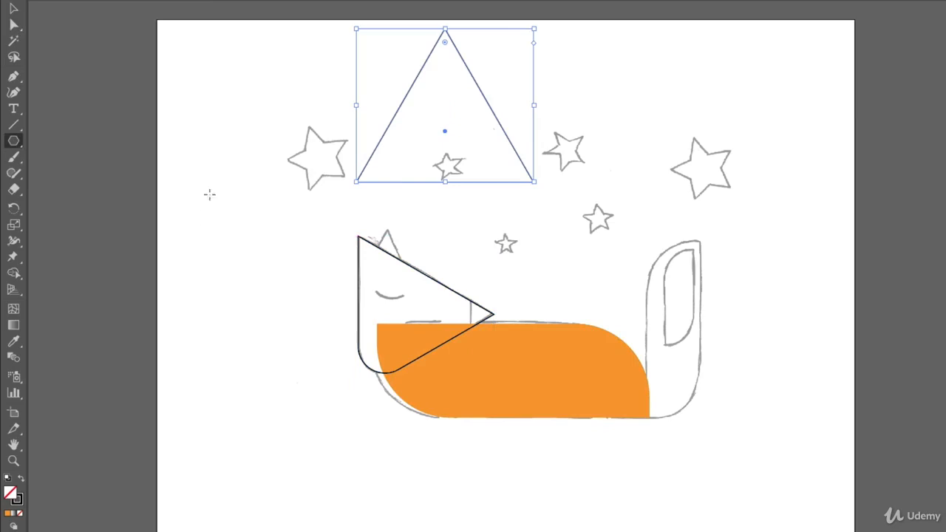
{"action": "left_click", "coordinate": [14, 8]}
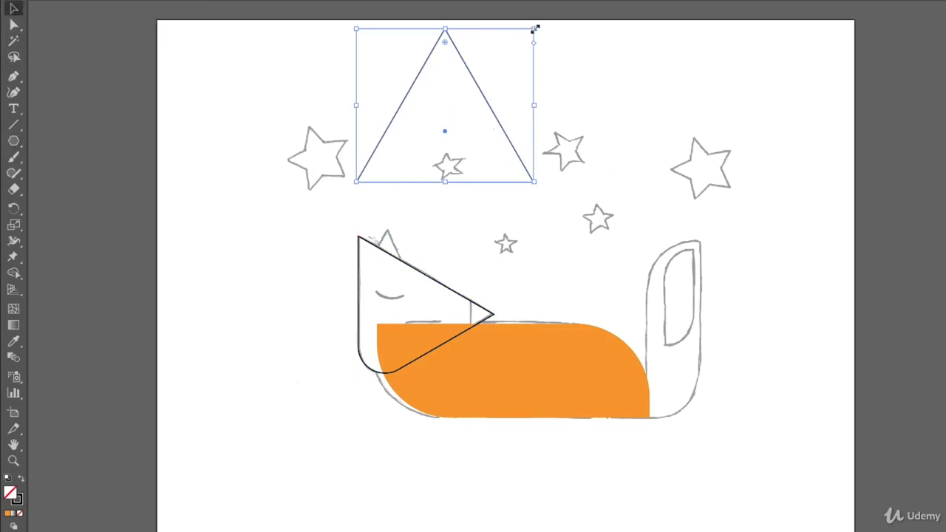
{"action": "left_click_drag", "start_coordinate": [535, 28], "coordinate": [458, 236]}
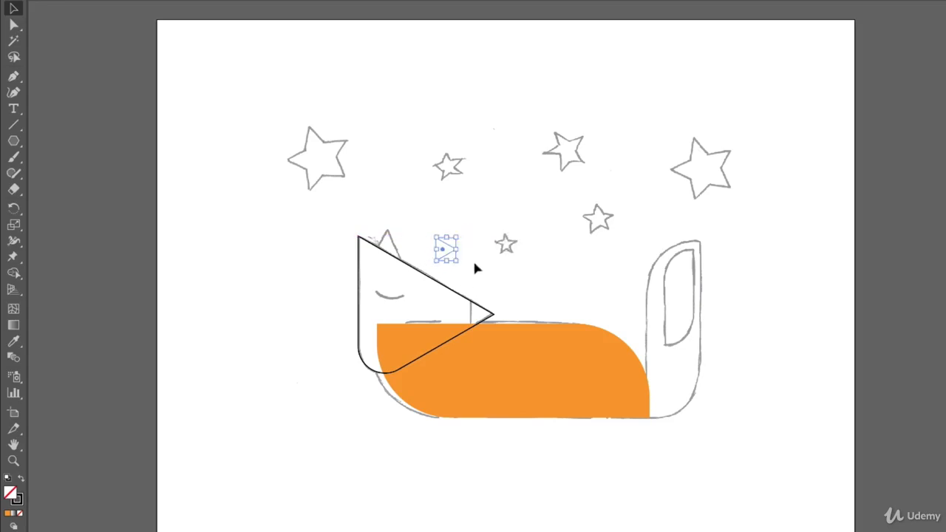
Step: Move the small triangle just above the tip of the fox's snout and check the Smart Guides view option
{"action": "left_click_drag", "start_coordinate": [446, 255], "coordinate": [478, 316]}
{"action": "left_click_drag", "start_coordinate": [483, 316], "coordinate": [496, 300]}
{"action": "left_click", "coordinate": [327, 0]}
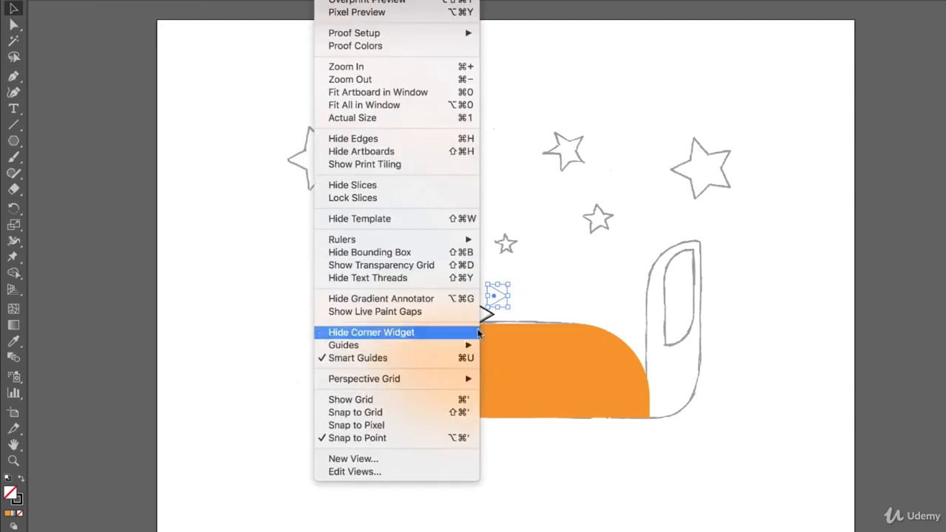
{"action": "left_click", "coordinate": [547, 294]}
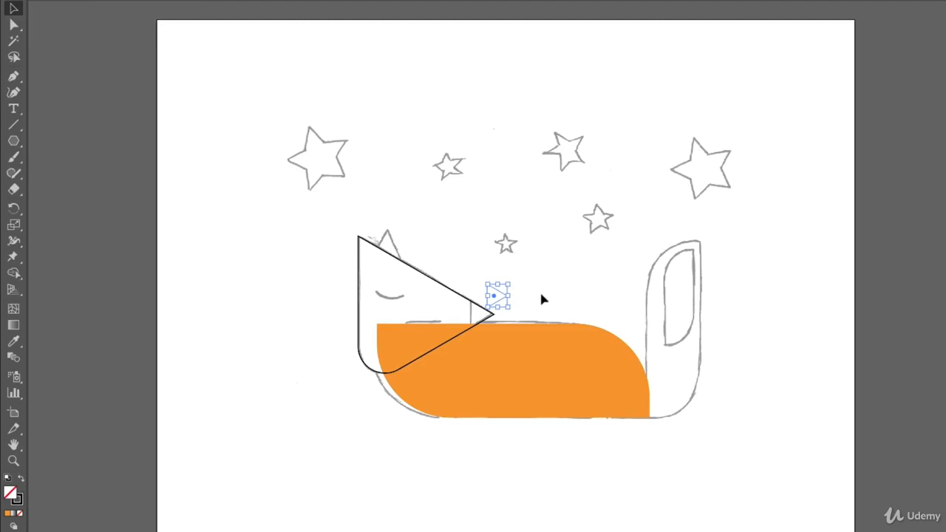
Step: Snap the small triangle's right tip exactly onto the pointed tip of the head triangle to place the nose
{"action": "key", "text": "ctrl+plus"}
{"action": "key", "text": "ctrl+plus"}
{"action": "key", "text": "ctrl+plus"}
{"action": "key", "text": "ctrl+plus"}
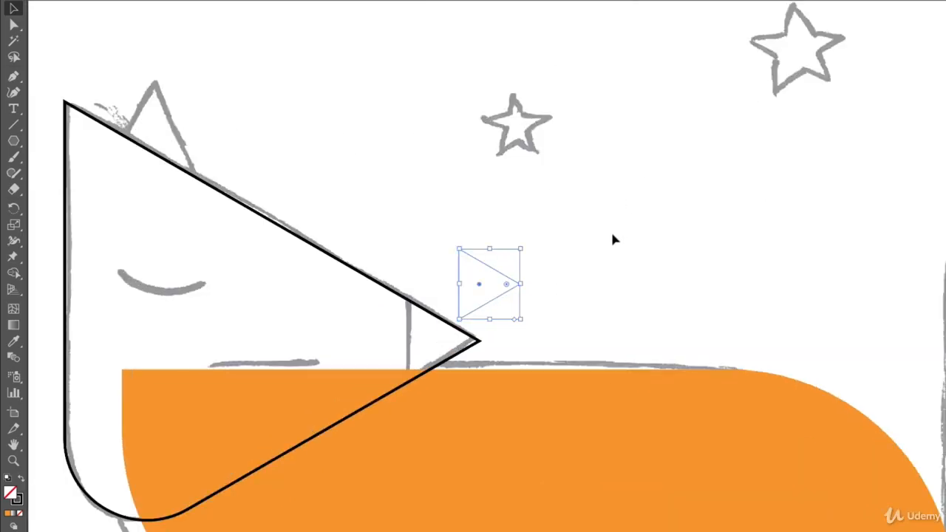
{"action": "left_click", "coordinate": [642, 256]}
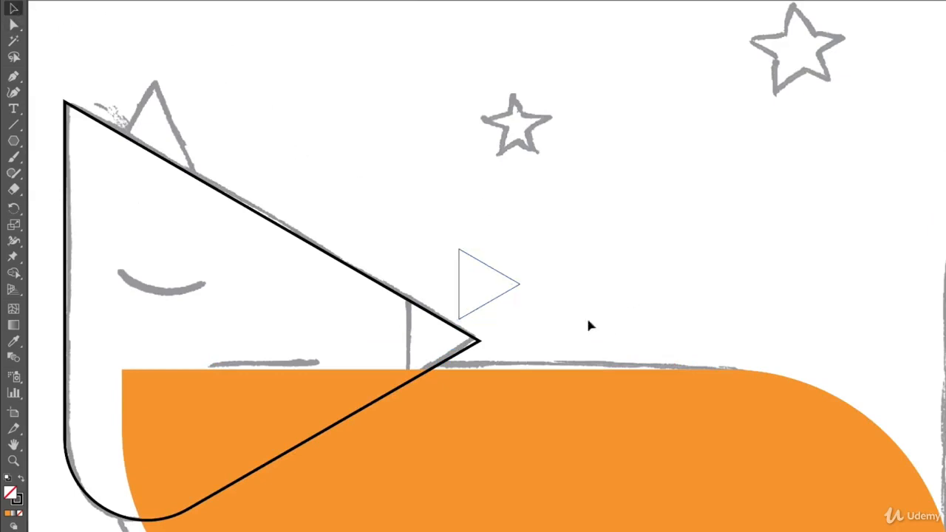
{"action": "left_click", "coordinate": [503, 301]}
{"action": "left_click", "coordinate": [684, 283]}
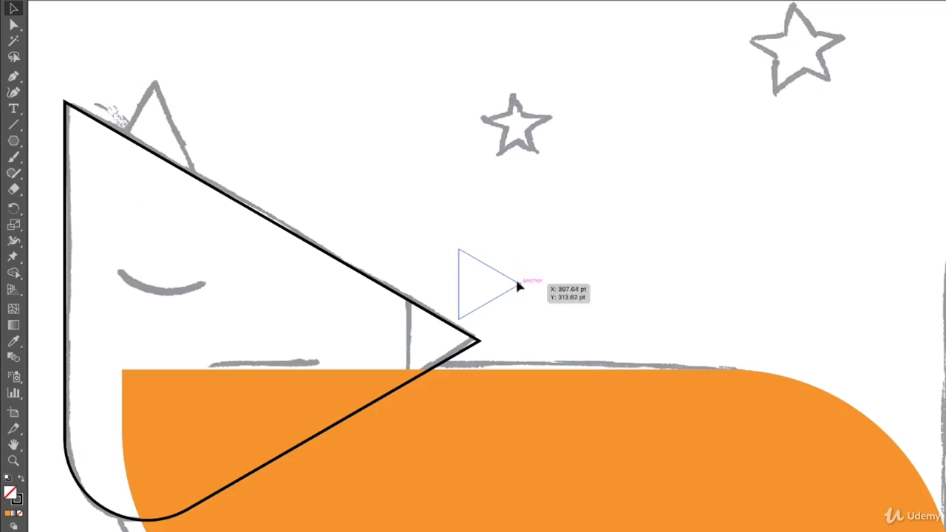
{"action": "left_click_drag", "start_coordinate": [518, 284], "coordinate": [479, 344]}
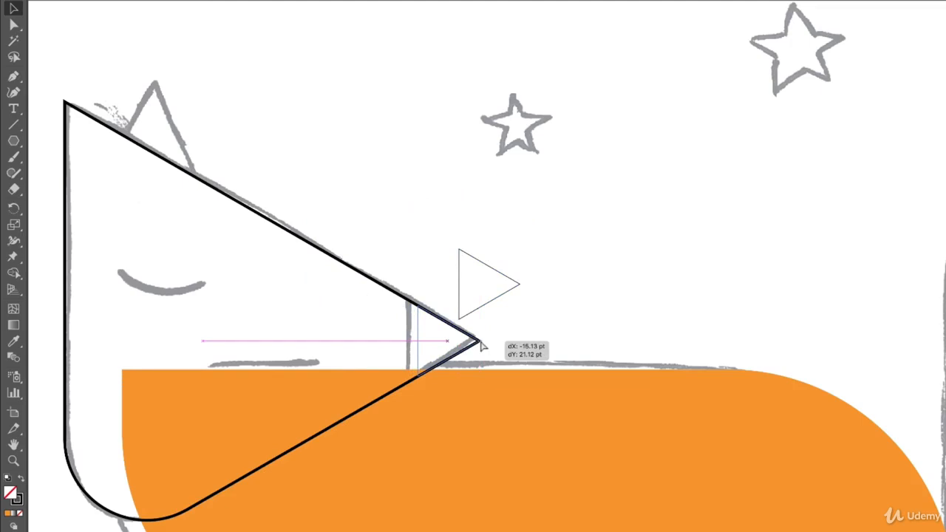
{"action": "left_click_drag", "start_coordinate": [479, 344], "coordinate": [482, 342]}
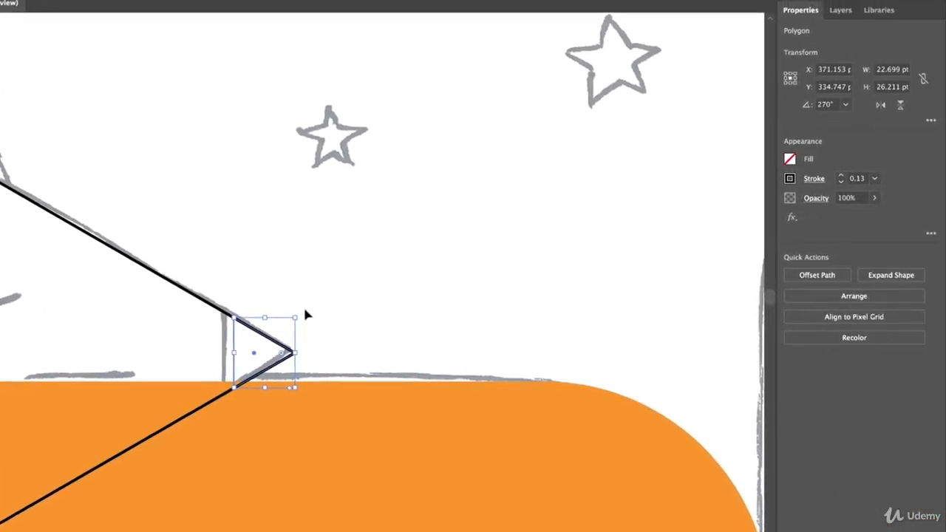
Step: Give the small nose triangle a black fill and no stroke
{"action": "left_click", "coordinate": [790, 159]}
{"action": "left_click", "coordinate": [672, 208]}
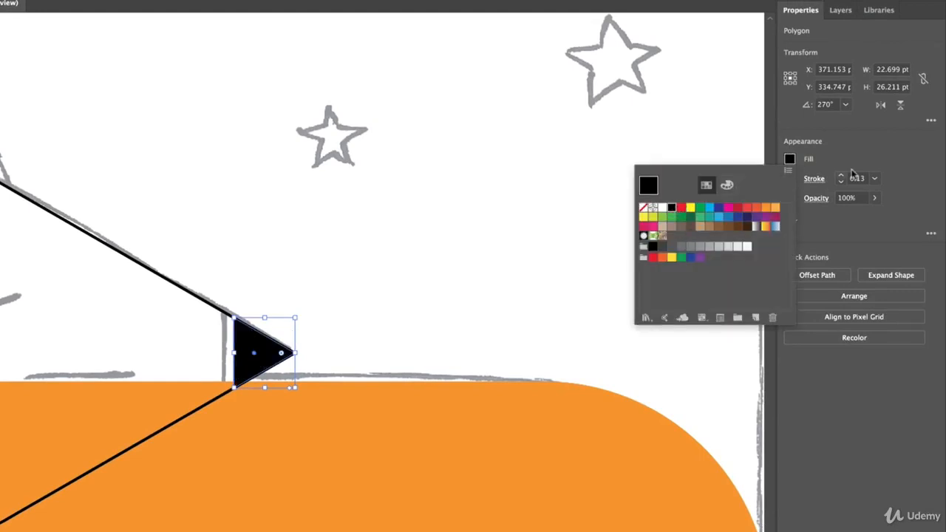
{"action": "left_click", "coordinate": [789, 180]}
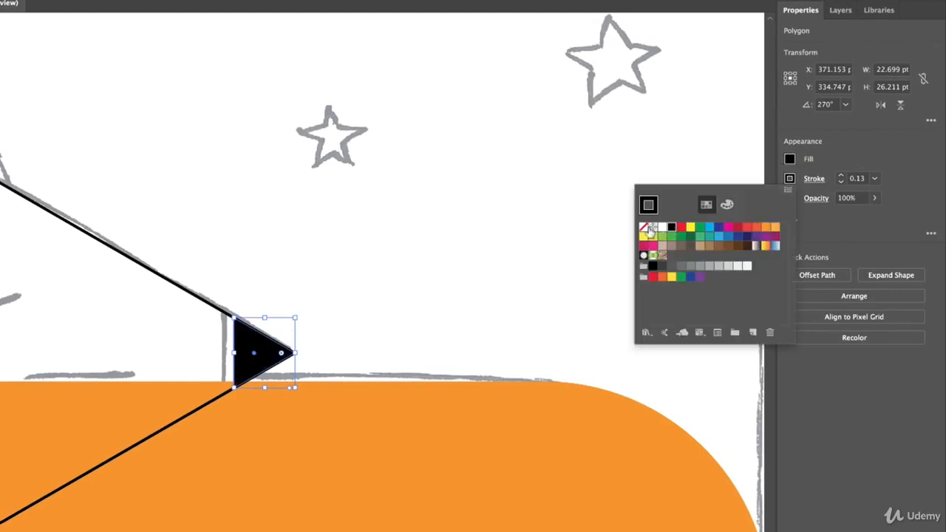
{"action": "left_click", "coordinate": [643, 227]}
{"action": "left_click", "coordinate": [358, 287]}
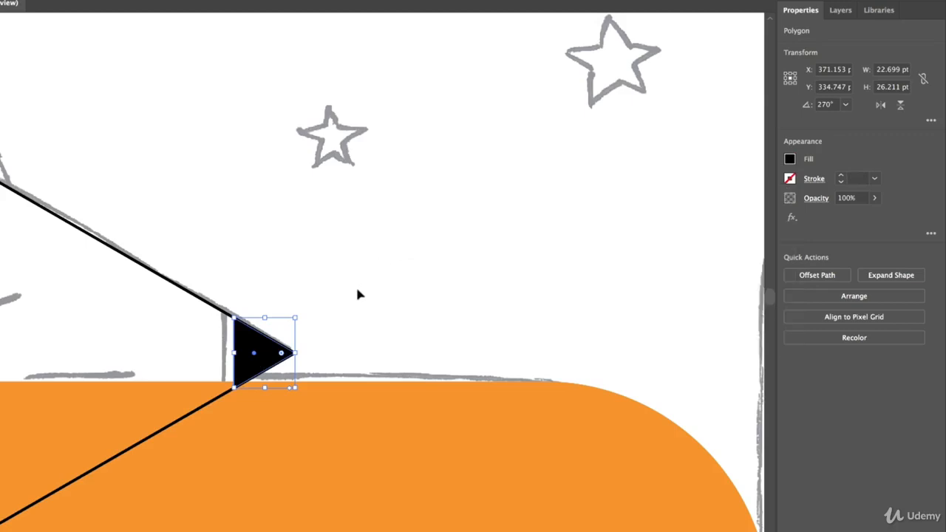
Step: Remove the orange fill from the fox's body shape and give it a black 1 pt stroke
{"action": "left_click_drag", "start_coordinate": [191, 287], "coordinate": [266, 166]}
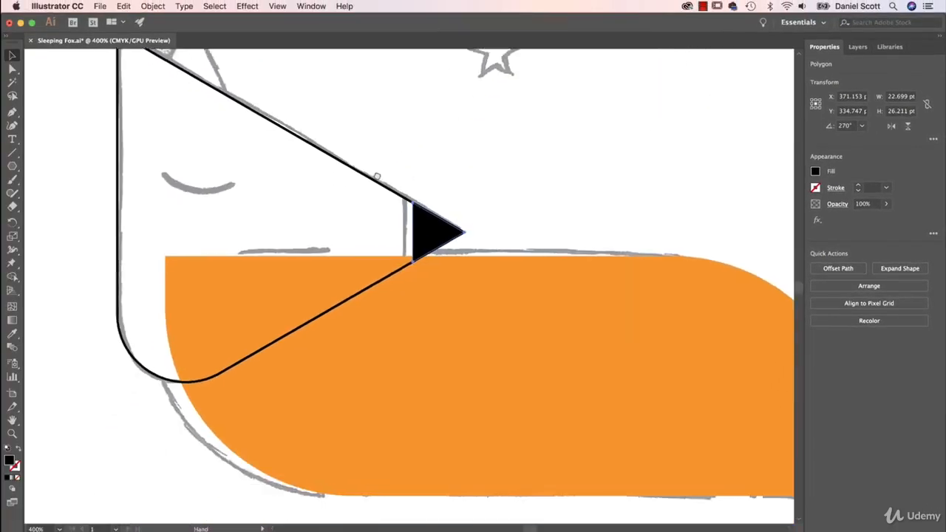
{"action": "left_click_drag", "start_coordinate": [377, 177], "coordinate": [390, 134]}
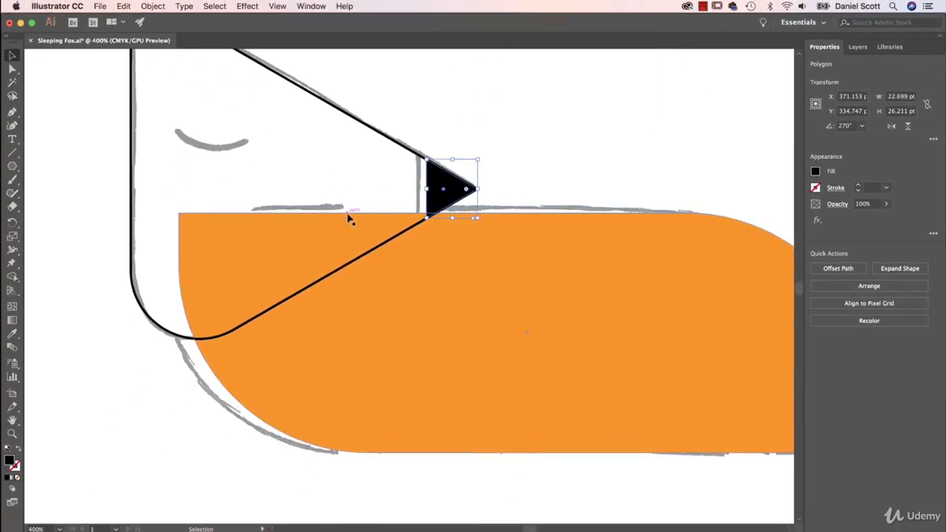
{"action": "left_click", "coordinate": [501, 322]}
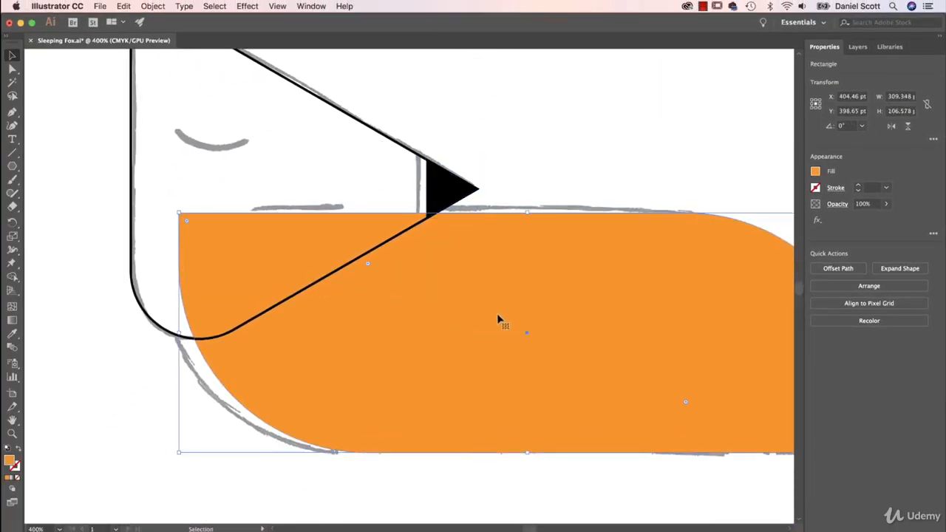
{"action": "left_click", "coordinate": [815, 171]}
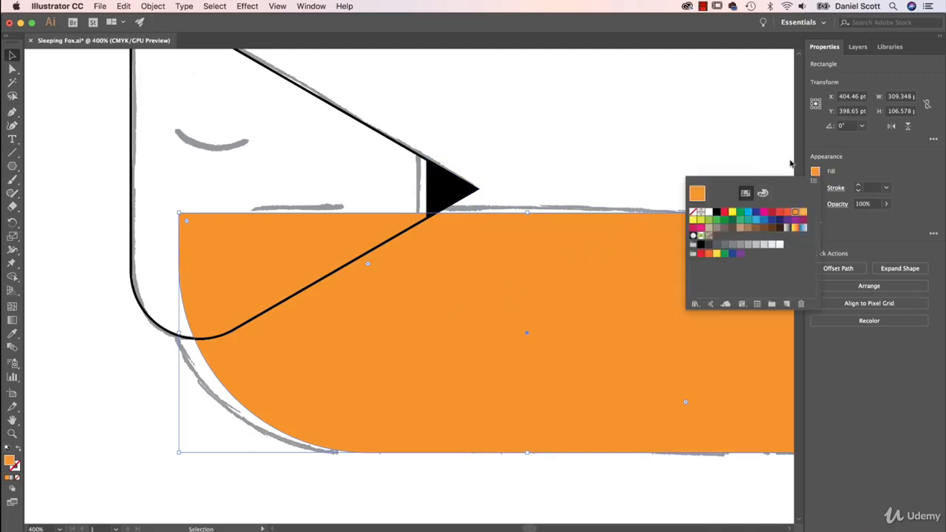
{"action": "left_click", "coordinate": [694, 214]}
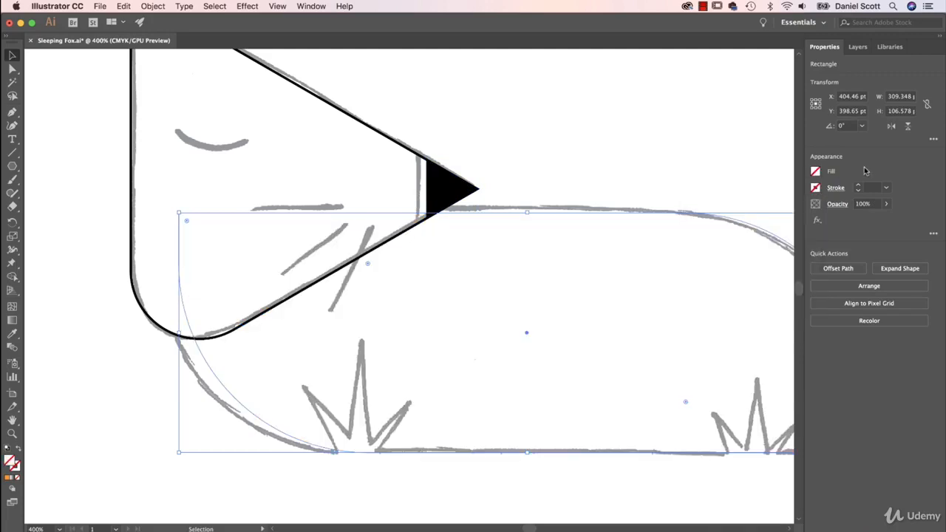
{"action": "left_click", "coordinate": [816, 188]}
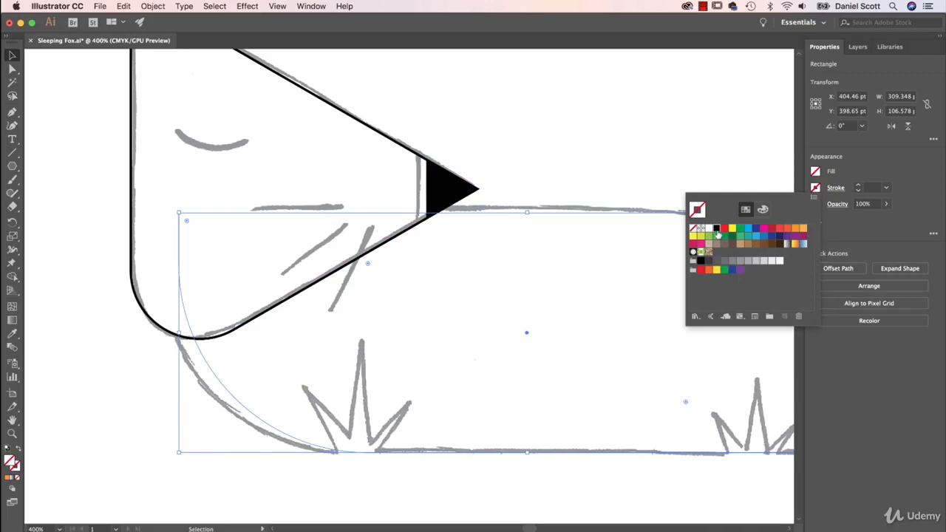
{"action": "left_click", "coordinate": [717, 229]}
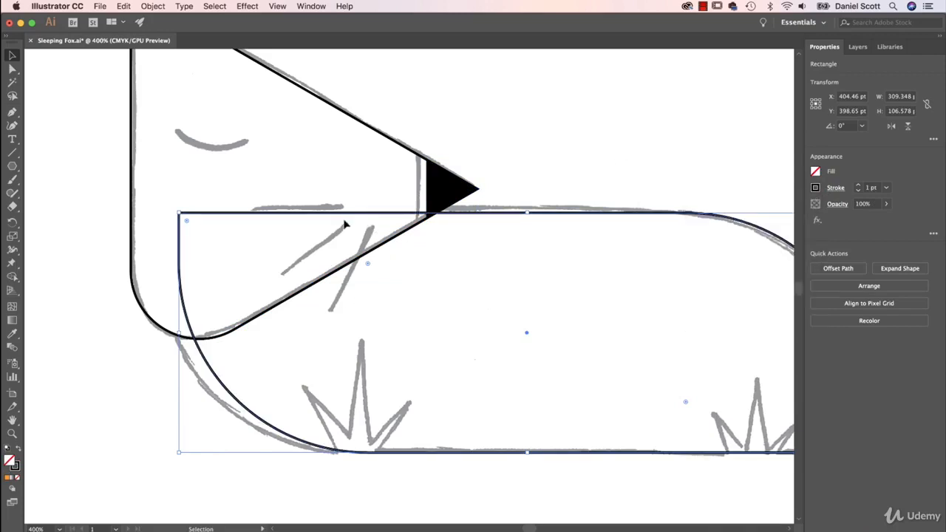
Step: Draw three straight whisker lines over the sketched whiskers on the fox's cheek with the Line Segment tool
{"action": "left_click", "coordinate": [11, 154]}
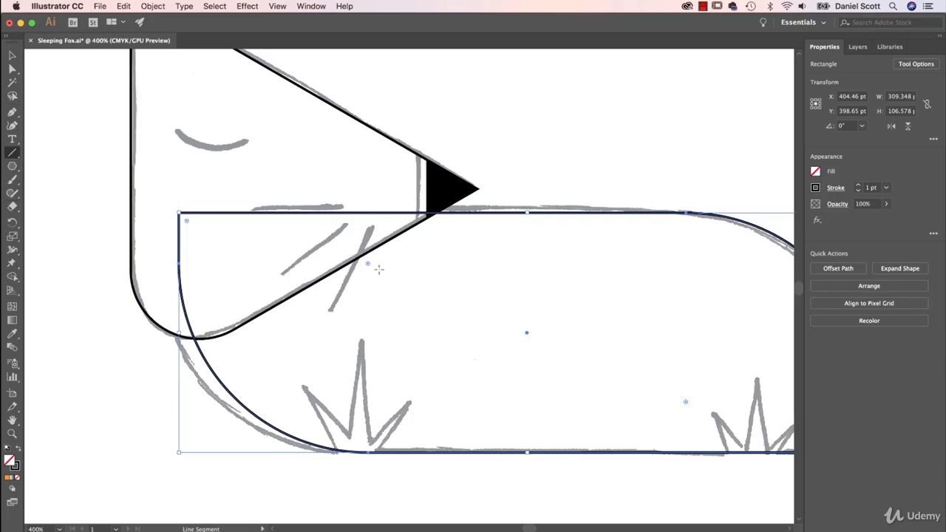
{"action": "left_click_drag", "start_coordinate": [369, 223], "coordinate": [333, 309]}
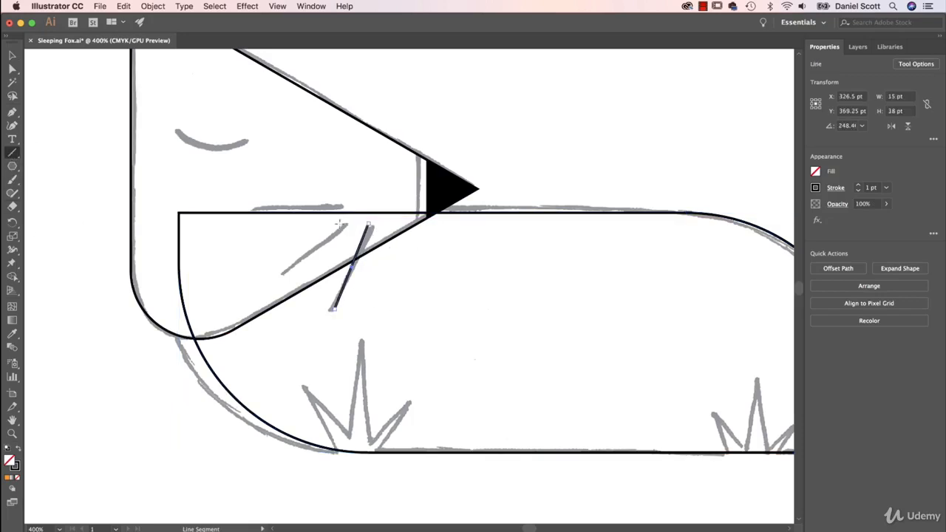
{"action": "left_click_drag", "start_coordinate": [342, 224], "coordinate": [286, 271]}
{"action": "left_click_drag", "start_coordinate": [345, 203], "coordinate": [248, 205]}
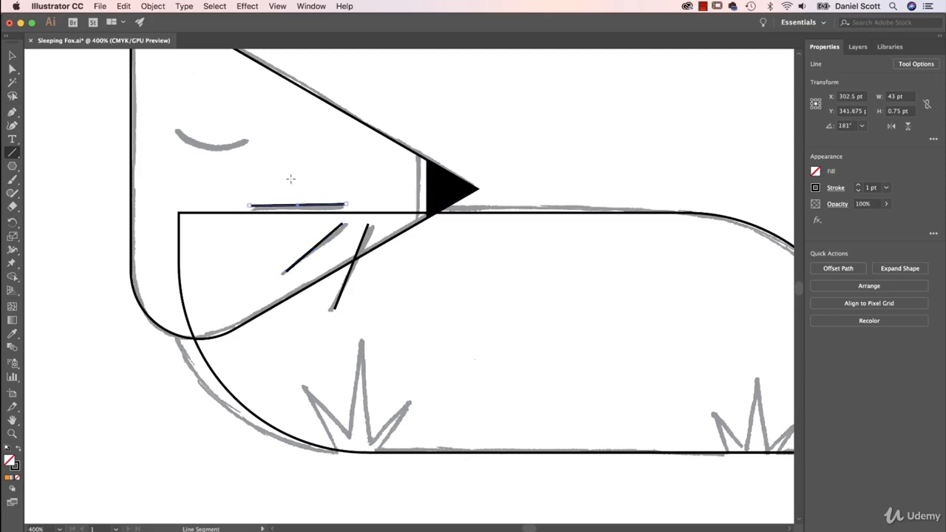
Step: Try drawing an extra line about 36 by 21 pt above the whiskers and swinging its lower endpoint up
{"action": "left_click_drag", "start_coordinate": [346, 205], "coordinate": [293, 155]}
{"action": "key", "text": "super+z"}
{"action": "left_click_drag", "start_coordinate": [367, 178], "coordinate": [283, 131]}
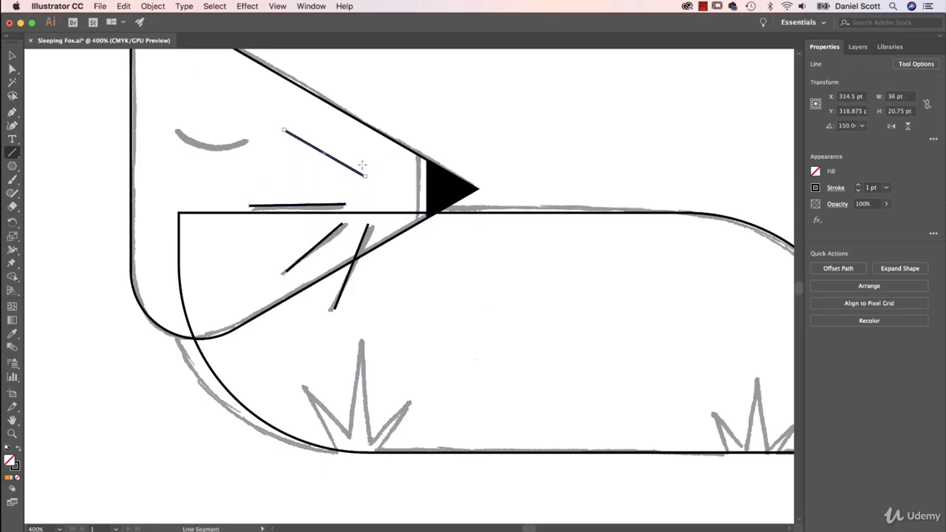
{"action": "left_click_drag", "start_coordinate": [365, 177], "coordinate": [351, 132]}
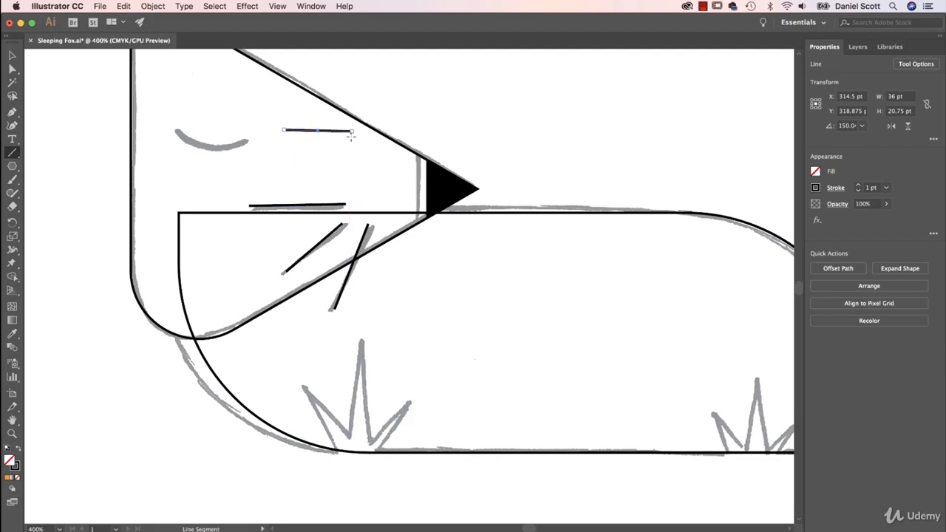
{"action": "key", "text": "super+z"}
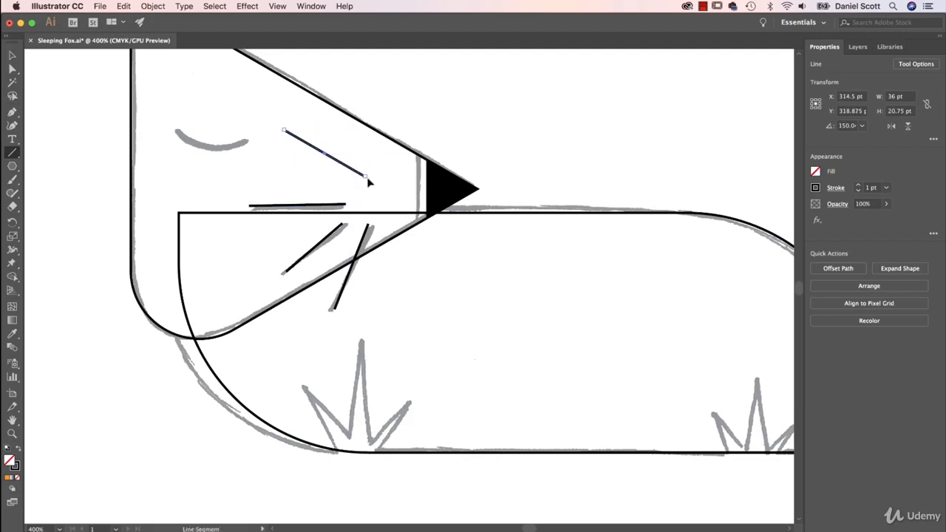
Step: Try drawing two more lines from the extra line's lower endpoint, deselecting everything before each one
{"action": "left_click", "coordinate": [12, 56]}
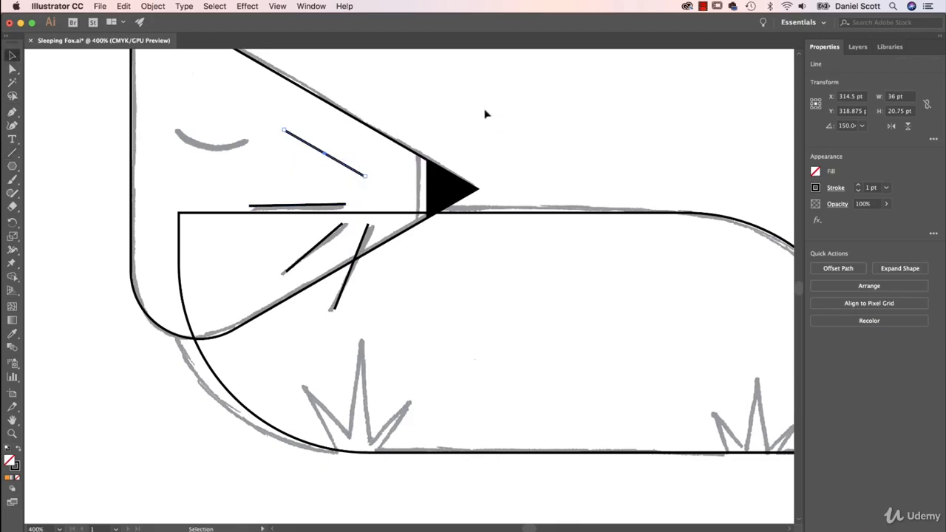
{"action": "left_click", "coordinate": [468, 106]}
{"action": "left_click", "coordinate": [12, 152]}
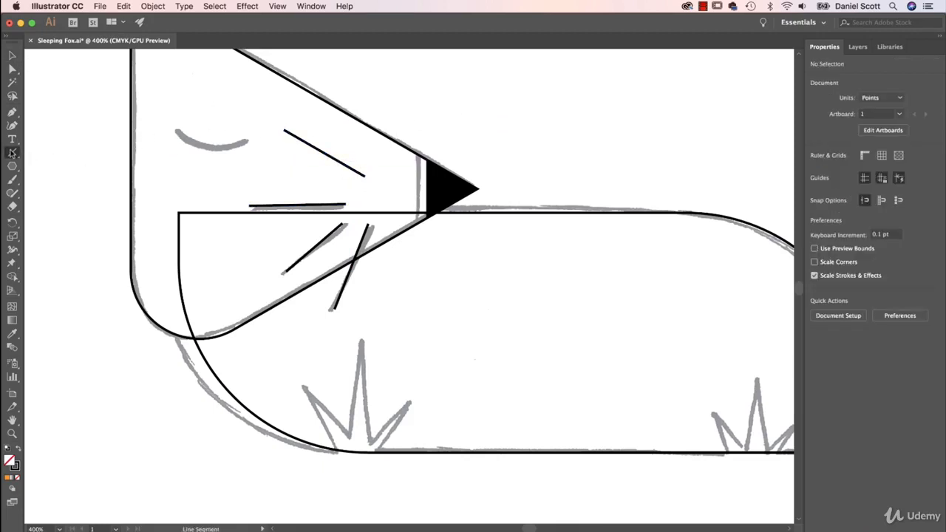
{"action": "left_click_drag", "start_coordinate": [363, 168], "coordinate": [331, 98]}
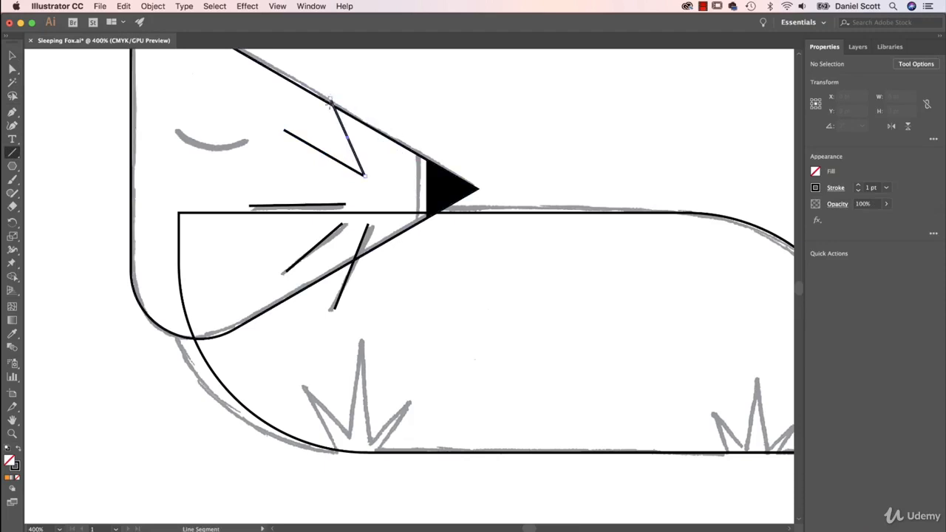
{"action": "left_click", "coordinate": [12, 56]}
{"action": "left_click", "coordinate": [621, 107]}
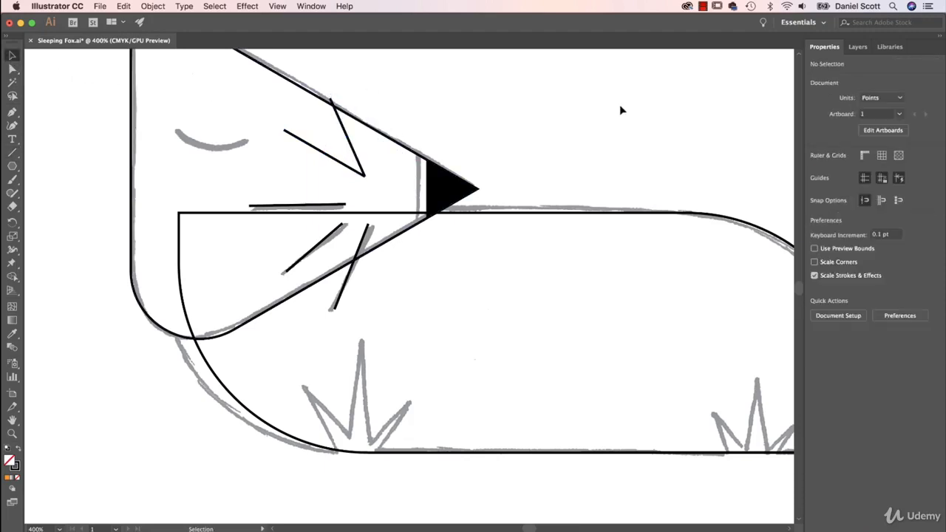
{"action": "left_click", "coordinate": [11, 152]}
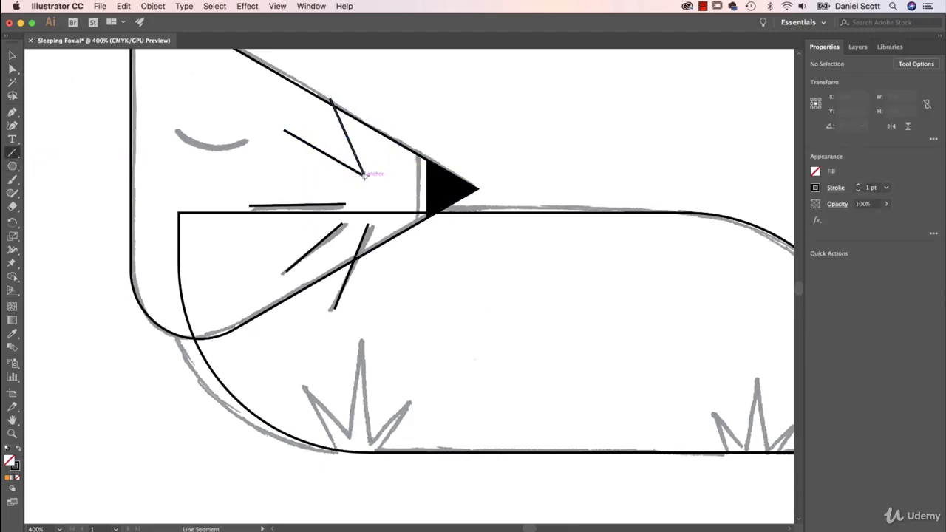
{"action": "left_click_drag", "start_coordinate": [364, 175], "coordinate": [384, 104]}
Step: Undo the extra practice lines above the three whiskers
{"action": "key", "text": "super+z"}
{"action": "key", "text": "super+z"}
{"action": "key", "text": "super+z"}
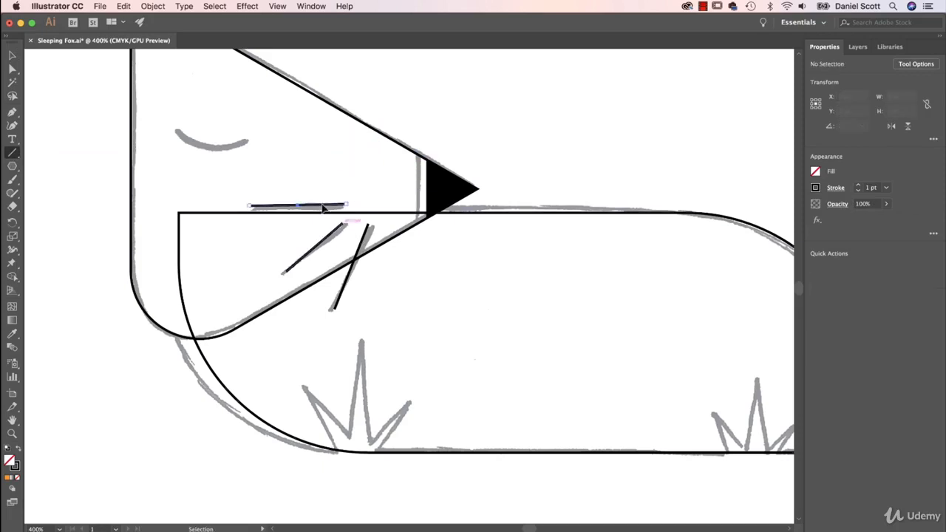
{"action": "left_click", "coordinate": [12, 56]}
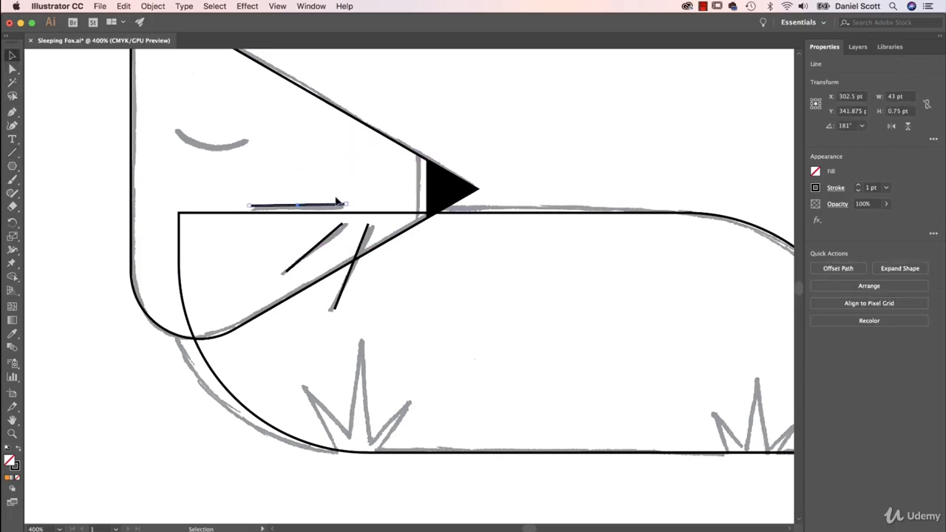
Step: Try a circle about 28 pt across over the closed-eye sketch and delete it
{"action": "left_click", "coordinate": [12, 165]}
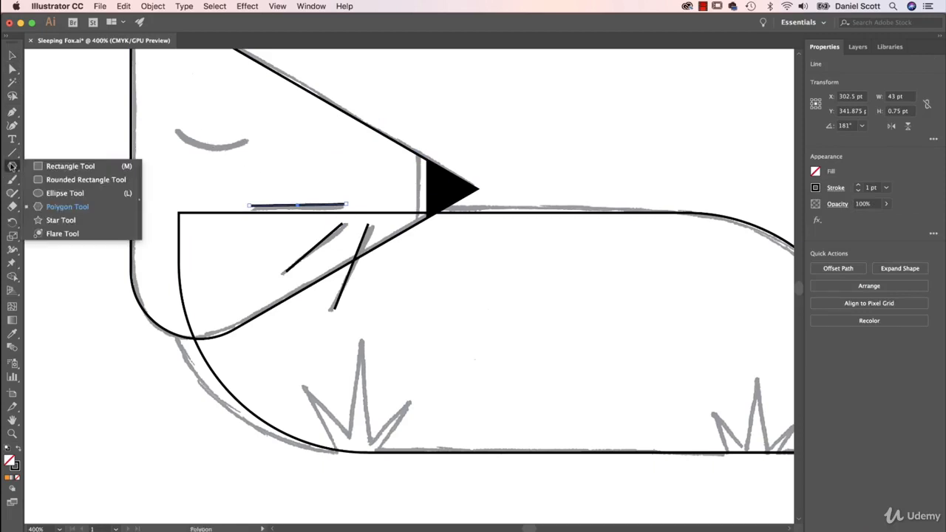
{"action": "left_click", "coordinate": [60, 193]}
{"action": "mouse_move", "coordinate": [183, 108]}
{"action": "left_mouse_down"}
{"action": "mouse_move", "coordinate": [241, 154]}
{"action": "mouse_move", "coordinate": [247, 171]}
{"action": "left_mouse_up"}
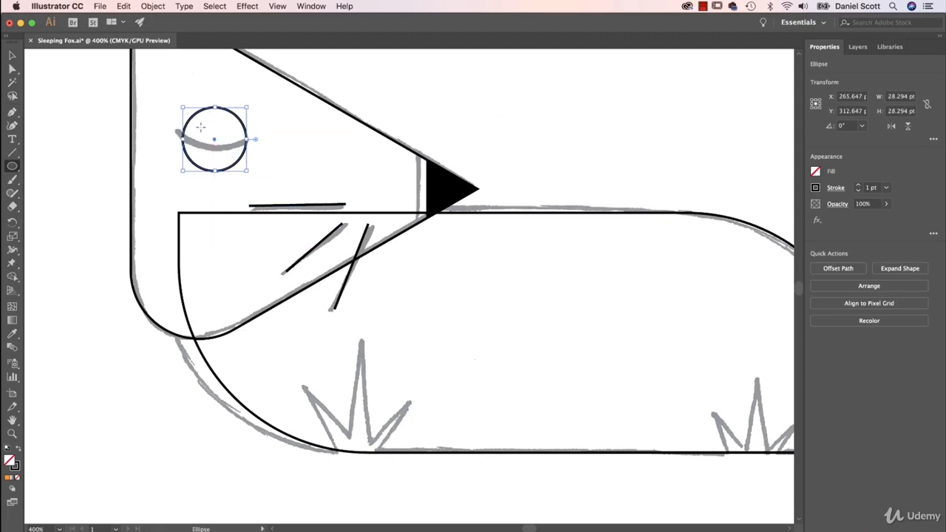
{"action": "key", "text": "Delete"}
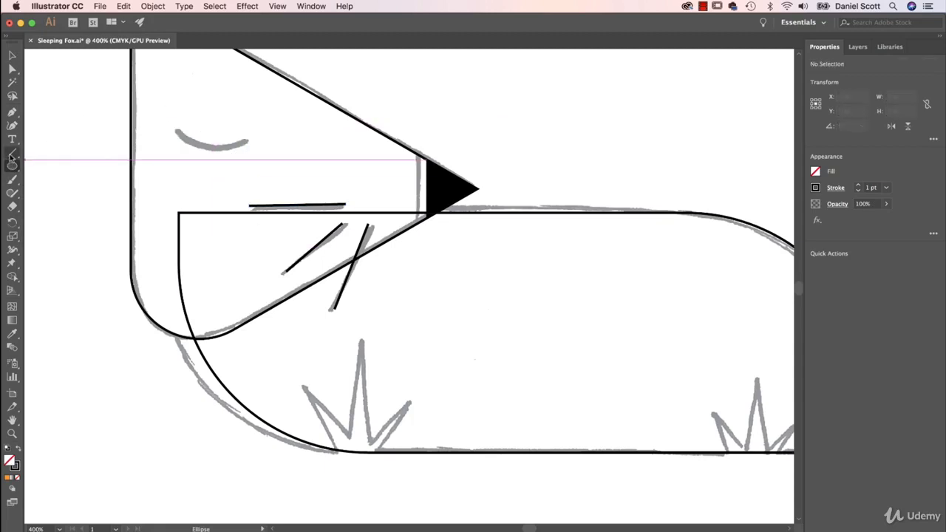
Step: Draw an arc about 19.5 by 15.5 pt just above the closed-eye sketch, replacing the first attempt
{"action": "left_click", "coordinate": [11, 154]}
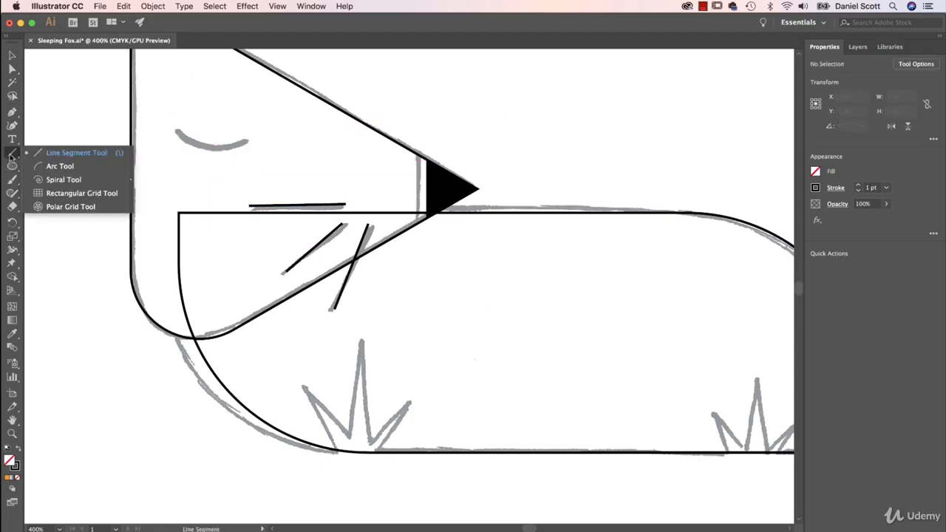
{"action": "left_click", "coordinate": [59, 167]}
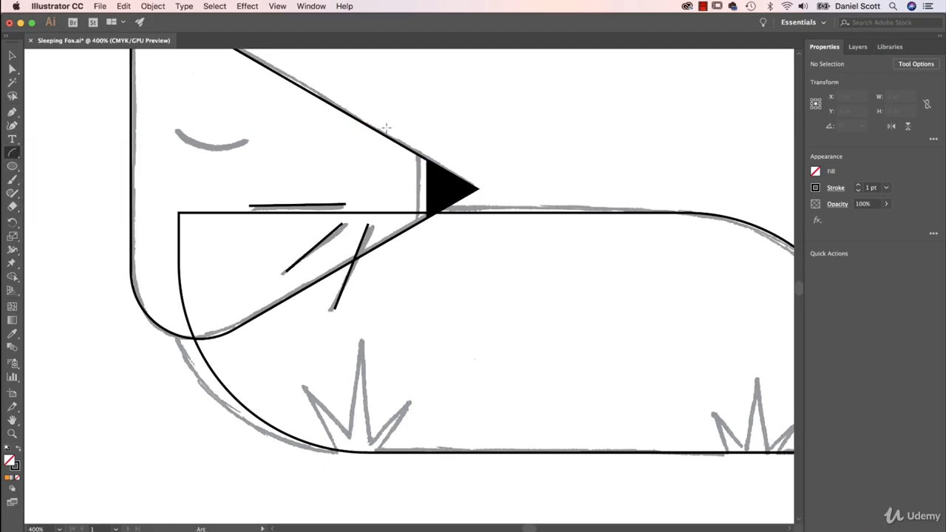
{"action": "mouse_move", "coordinate": [198, 99]}
{"action": "left_mouse_down"}
{"action": "mouse_move", "coordinate": [231, 140]}
{"action": "mouse_move", "coordinate": [225, 120]}
{"action": "mouse_move", "coordinate": [196, 126]}
{"action": "mouse_move", "coordinate": [262, 124]}
{"action": "mouse_move", "coordinate": [221, 131]}
{"action": "mouse_move", "coordinate": [253, 141]}
{"action": "left_mouse_up"}
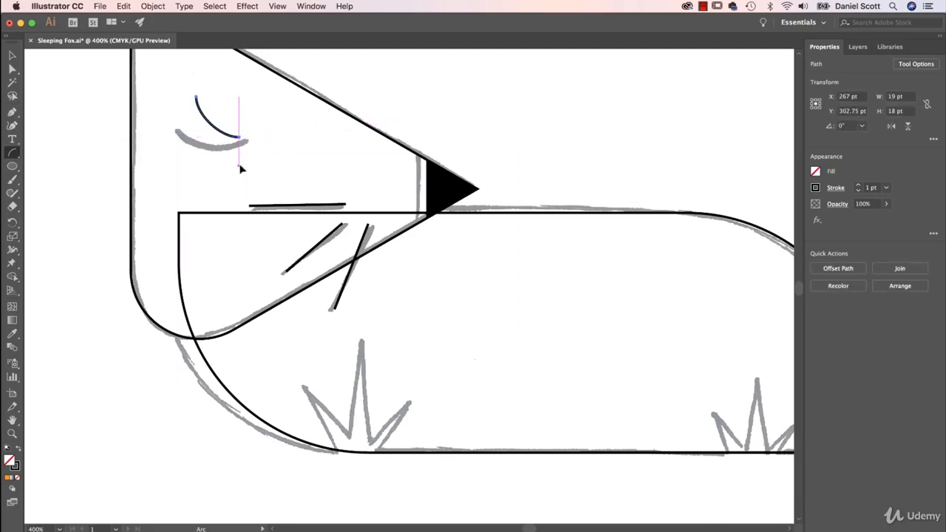
{"action": "key", "text": "super+z"}
{"action": "left_click_drag", "start_coordinate": [198, 90], "coordinate": [244, 124]}
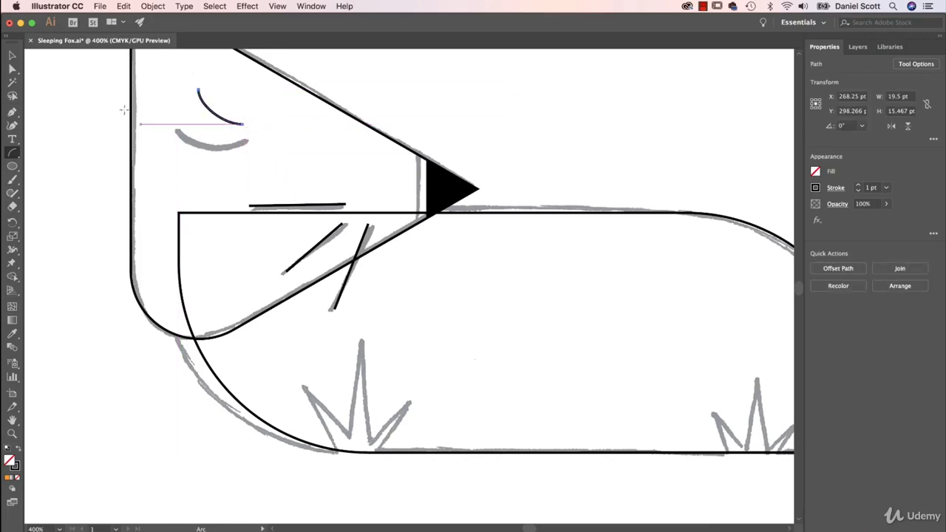
Step: Rotate the arc about 35°, enlarge it to about 30 pt wide and place it over the closed-eye sketch
{"action": "left_click", "coordinate": [11, 55]}
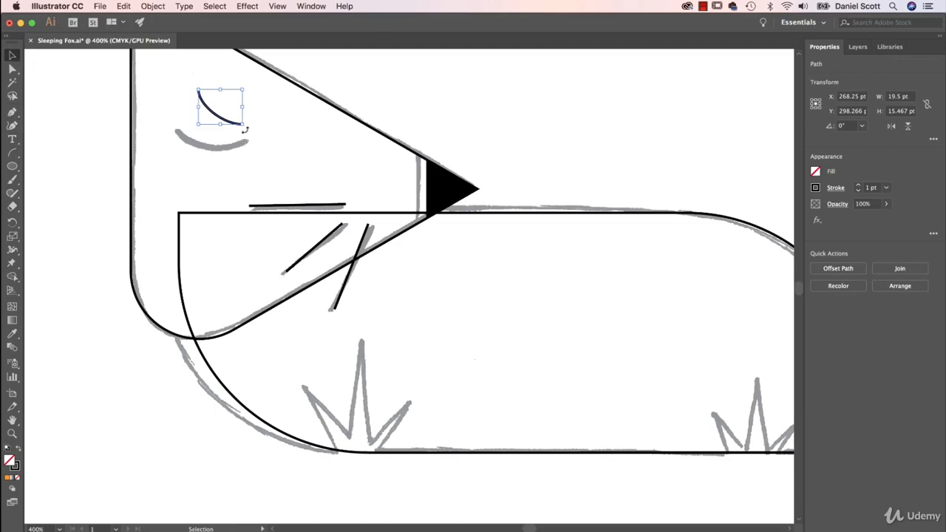
{"action": "mouse_move", "coordinate": [245, 130]}
{"action": "left_mouse_down"}
{"action": "mouse_move", "coordinate": [261, 106]}
{"action": "mouse_move", "coordinate": [262, 116]}
{"action": "mouse_move", "coordinate": [236, 122]}
{"action": "mouse_move", "coordinate": [219, 144]}
{"action": "mouse_move", "coordinate": [266, 138]}
{"action": "mouse_move", "coordinate": [233, 152]}
{"action": "left_mouse_up"}
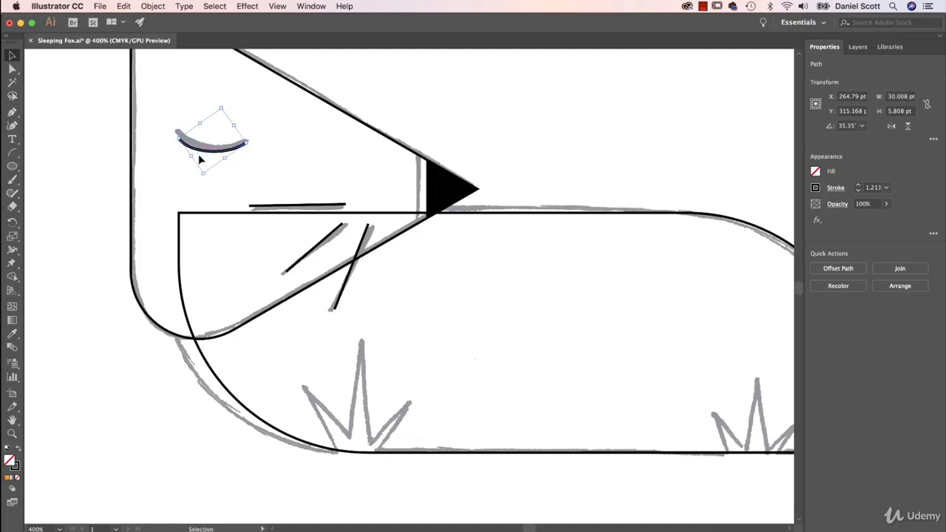
{"action": "key", "text": "Up"}
Step: Set the stroke weight of the steepest whisker, crossing the jaw line, to 5 pt
{"action": "left_click", "coordinate": [331, 209]}
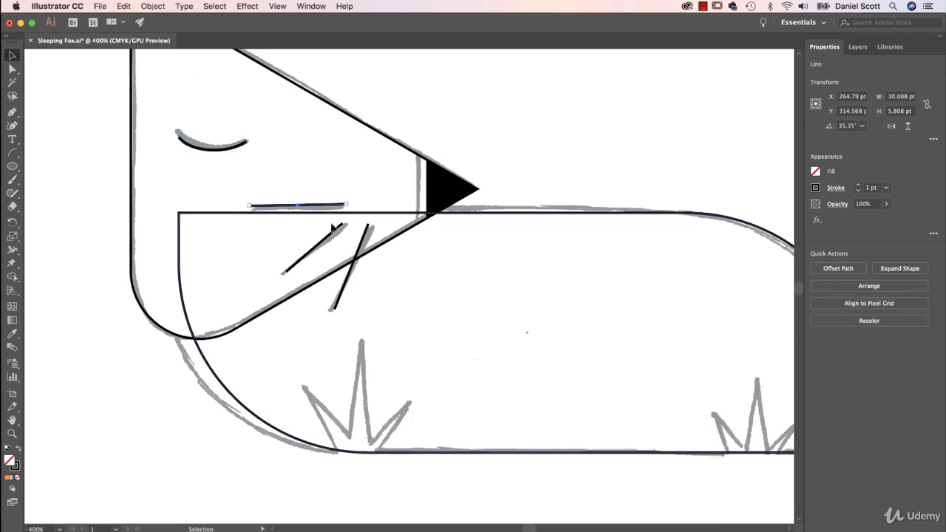
{"action": "left_click", "coordinate": [330, 235]}
{"action": "left_click", "coordinate": [367, 241]}
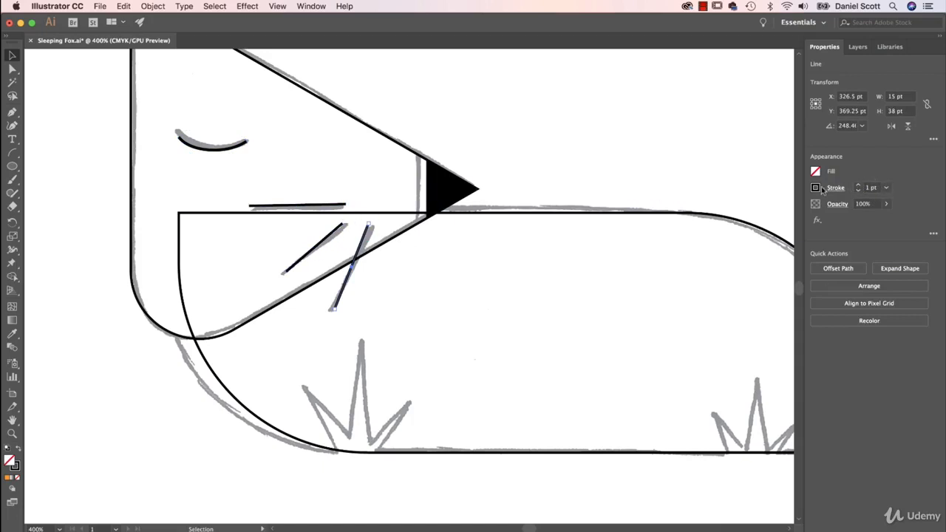
{"action": "left_click", "coordinate": [858, 186]}
{"action": "left_click", "coordinate": [858, 186]}
{"action": "left_click", "coordinate": [858, 186]}
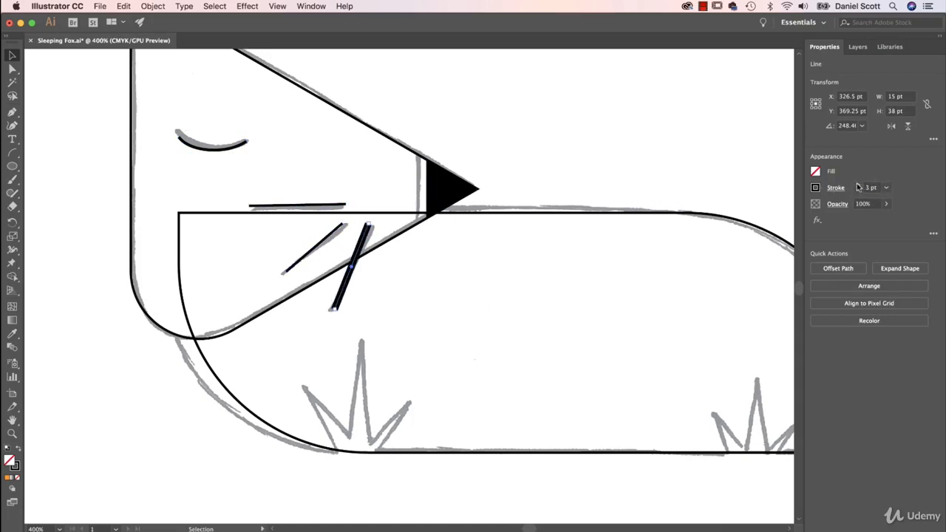
{"action": "left_click", "coordinate": [858, 186]}
{"action": "left_click", "coordinate": [858, 186]}
{"action": "left_click", "coordinate": [858, 187]}
{"action": "left_click", "coordinate": [858, 187]}
{"action": "left_click", "coordinate": [858, 186]}
{"action": "left_click", "coordinate": [859, 192]}
{"action": "left_click", "coordinate": [858, 192]}
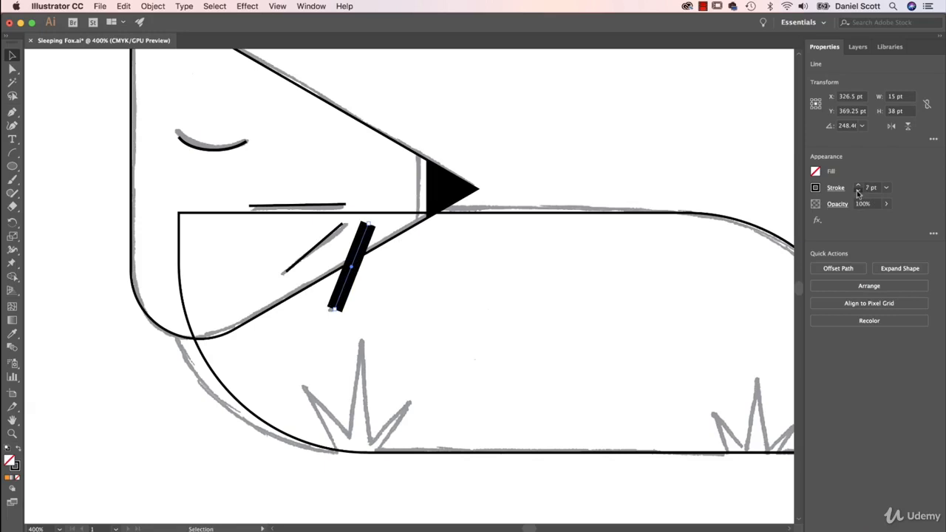
{"action": "left_click", "coordinate": [858, 192]}
{"action": "left_click", "coordinate": [858, 192]}
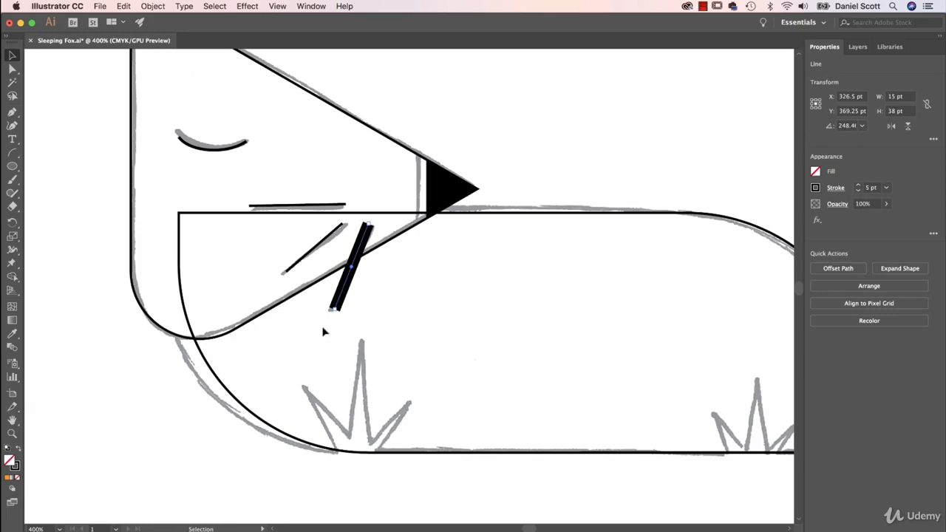
Step: Set the stroke weight of the other two whiskers and the closed-eye arc to 5 pt
{"action": "left_click", "coordinate": [326, 244]}
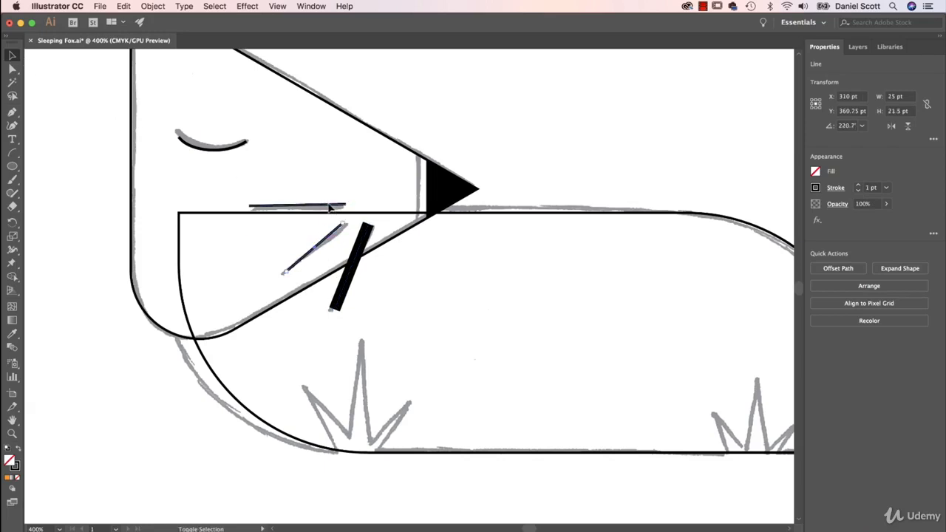
{"action": "left_click", "coordinate": [330, 208], "text": "shift"}
{"action": "left_click", "coordinate": [228, 150], "text": "shift"}
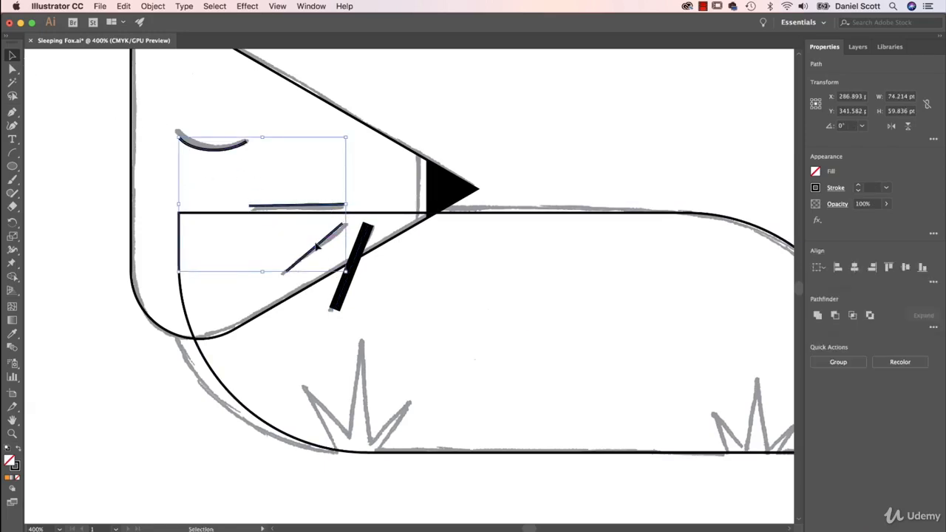
{"action": "left_click", "coordinate": [858, 185]}
{"action": "left_click", "coordinate": [858, 185]}
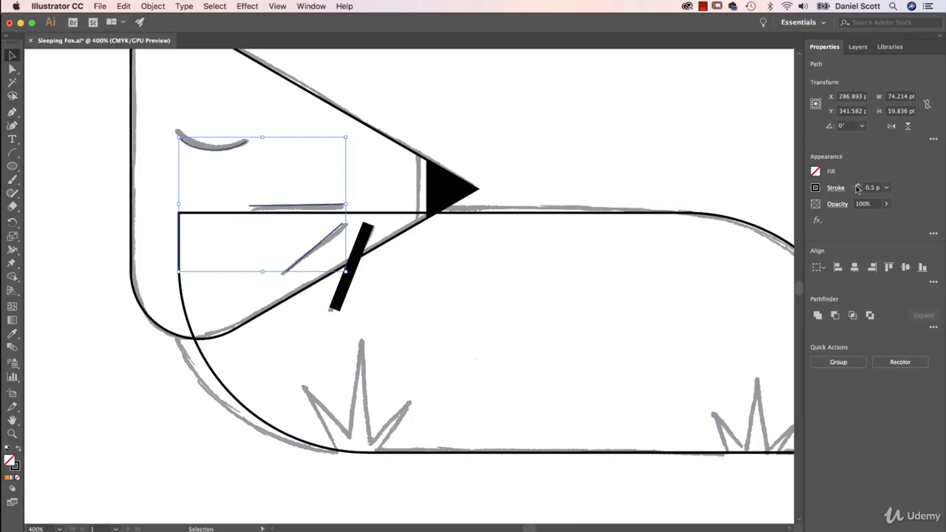
{"action": "left_click", "coordinate": [858, 185]}
{"action": "left_click", "coordinate": [858, 186]}
{"action": "left_click", "coordinate": [858, 187]}
{"action": "left_click", "coordinate": [858, 187]}
{"action": "left_click", "coordinate": [858, 187]}
{"action": "left_click", "coordinate": [858, 187]}
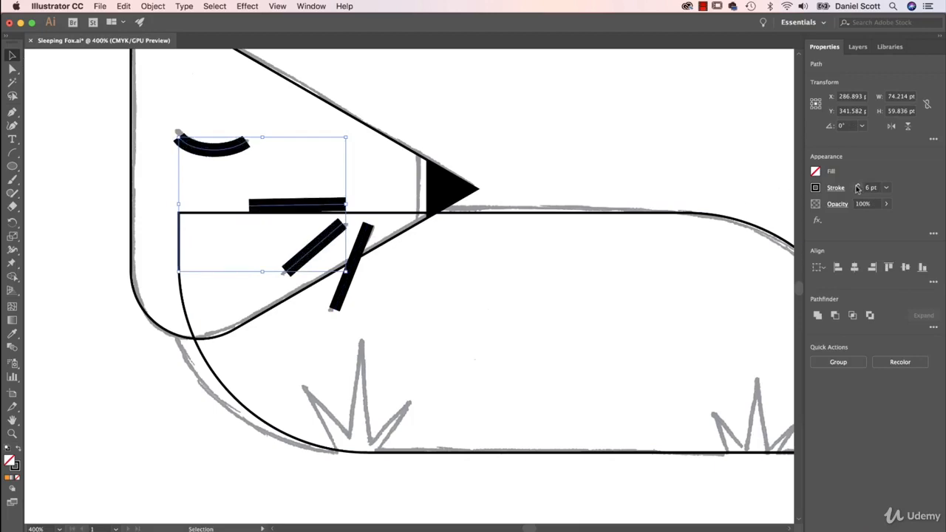
{"action": "left_click", "coordinate": [858, 190]}
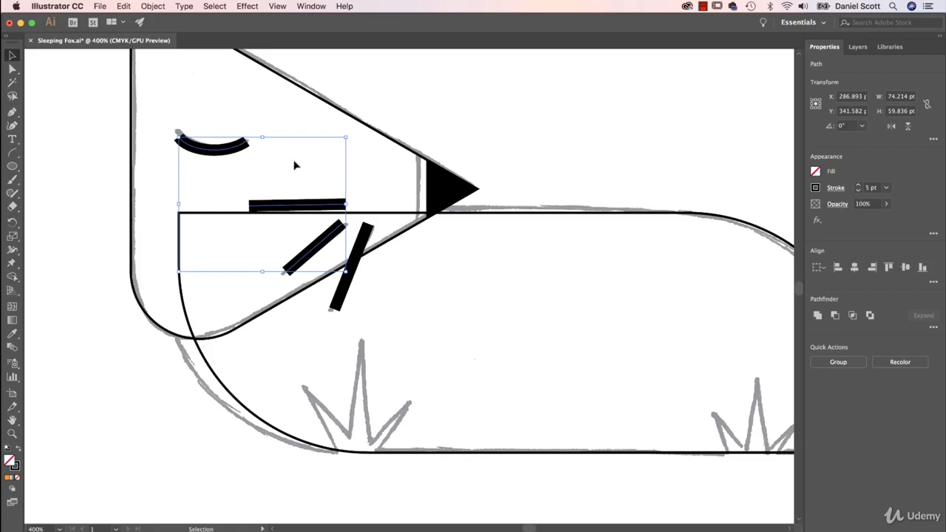
{"action": "left_click", "coordinate": [540, 132]}
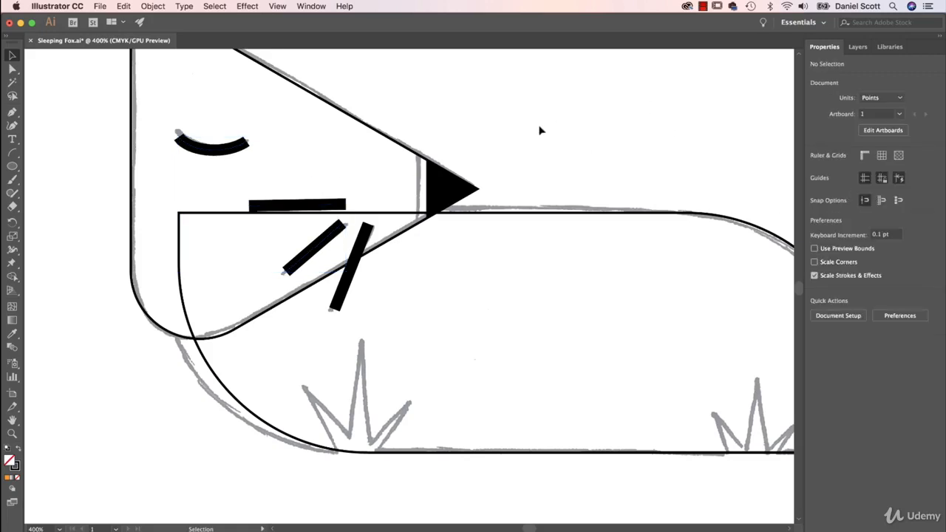
Step: Remove the stroke from the fox's body shape and fill it with orange
{"action": "key", "text": "super+minus"}
{"action": "key", "text": "super+minus"}
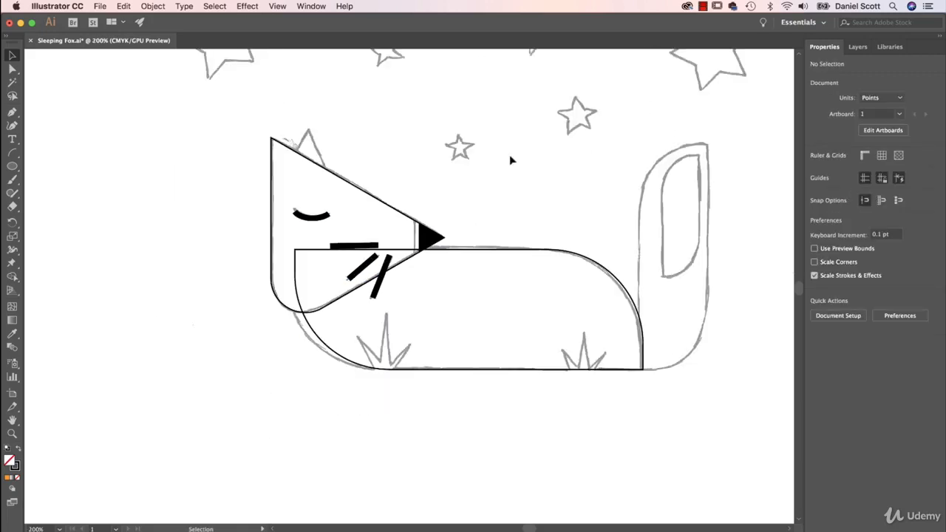
{"action": "left_click", "coordinate": [502, 257]}
{"action": "left_click", "coordinate": [815, 187]}
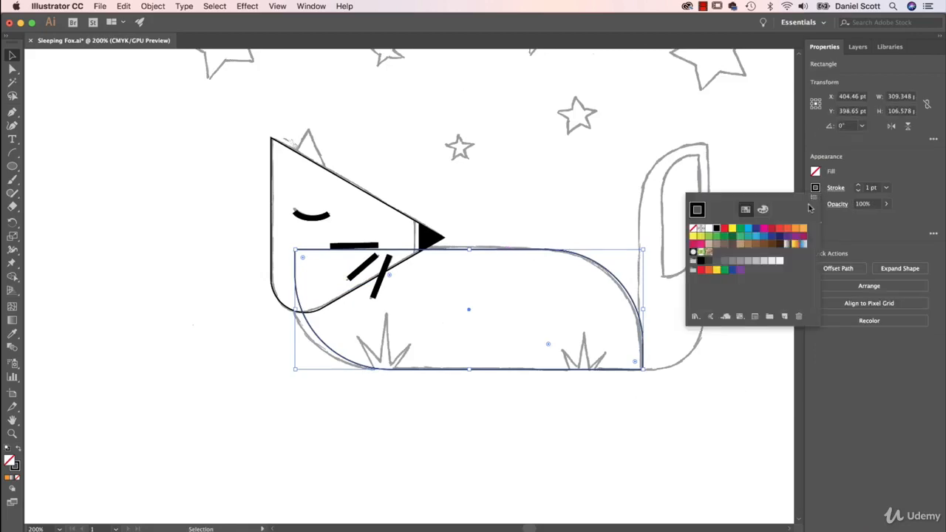
{"action": "left_click", "coordinate": [693, 228]}
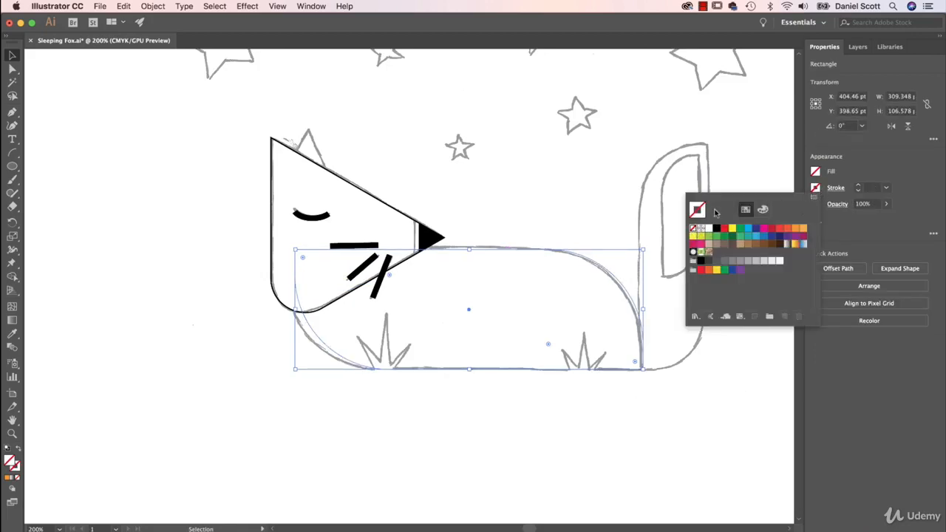
{"action": "left_click", "coordinate": [815, 172]}
{"action": "left_click", "coordinate": [816, 172]}
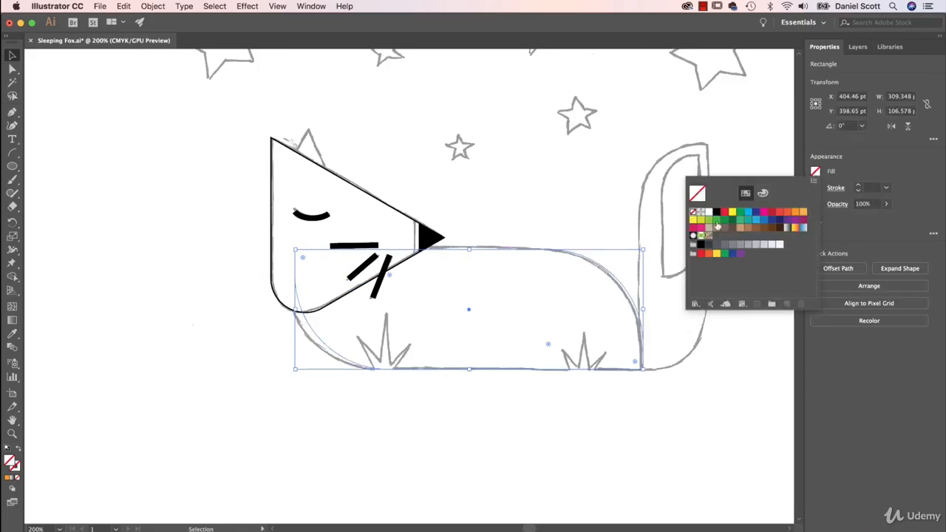
{"action": "left_click", "coordinate": [795, 213]}
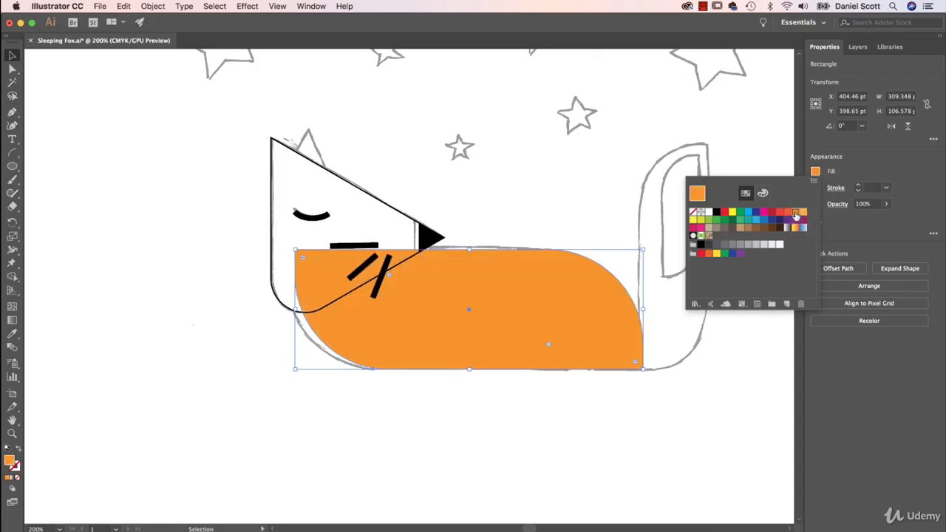
Step: Remove the stroke from the fox's head triangle and fill it with a lighter orange than the body
{"action": "left_click", "coordinate": [393, 217]}
{"action": "left_click", "coordinate": [391, 208]}
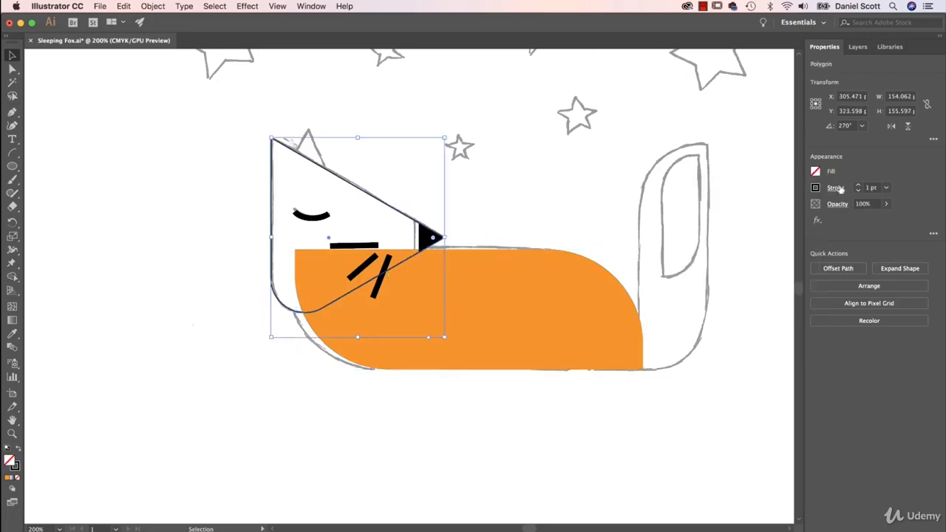
{"action": "left_click", "coordinate": [815, 190]}
{"action": "left_click", "coordinate": [693, 228]}
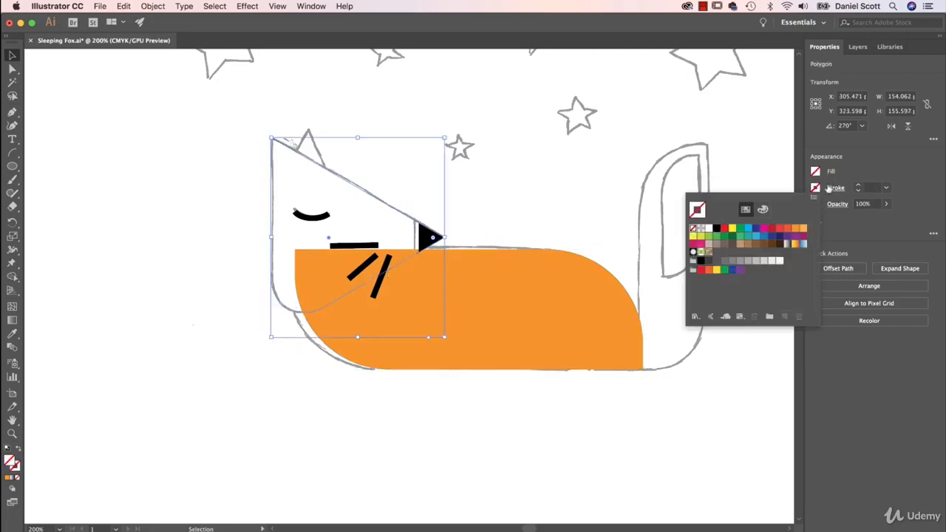
{"action": "left_click", "coordinate": [815, 172]}
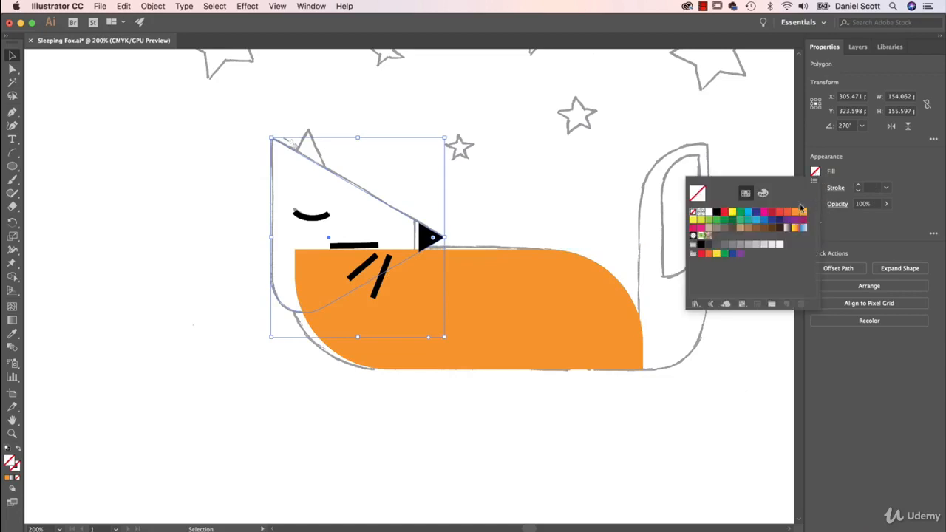
{"action": "left_click", "coordinate": [803, 213]}
{"action": "left_click", "coordinate": [517, 436]}
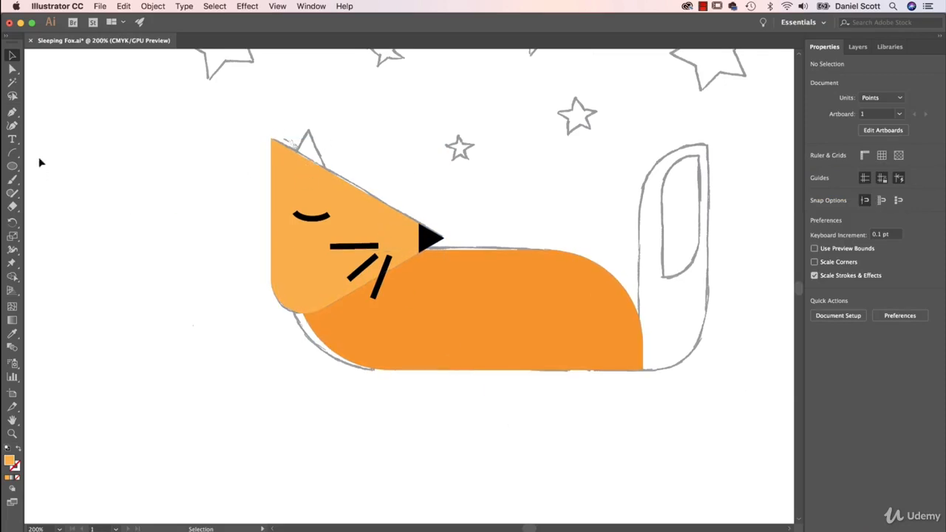
Step: Draw an upright triangle with the Polygon tool, move it beside the back of the fox's head and stretch it to about 45 by 48 pt
{"action": "left_click_drag", "start_coordinate": [12, 166], "coordinate": [61, 209]}
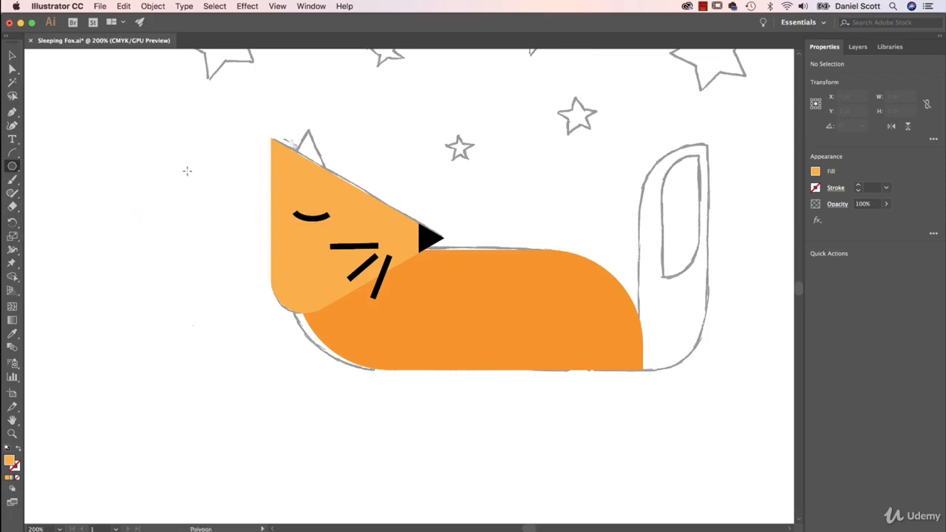
{"action": "mouse_move", "coordinate": [99, 150]}
{"action": "left_mouse_down"}
{"action": "mouse_move", "coordinate": [123, 173]}
{"action": "mouse_move", "coordinate": [93, 104]}
{"action": "mouse_move", "coordinate": [97, 155]}
{"action": "left_mouse_up"}
{"action": "left_click", "coordinate": [137, 158]}
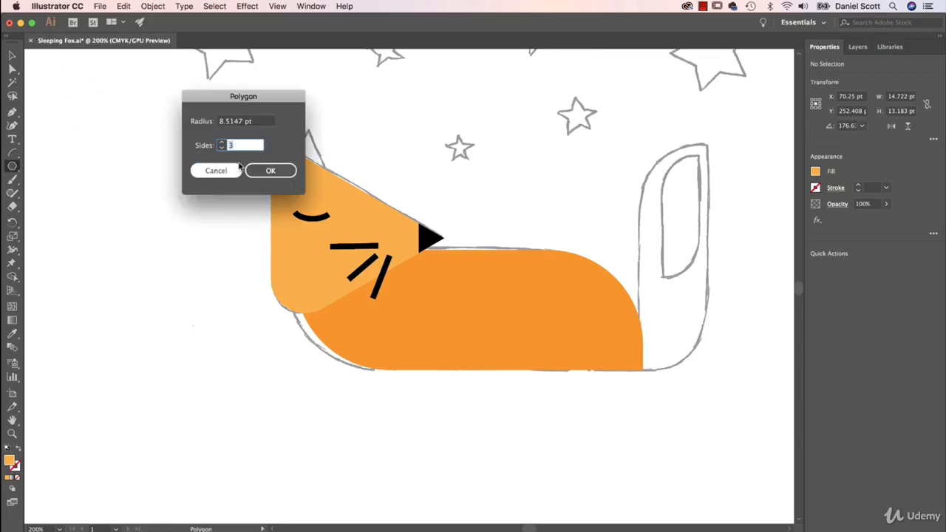
{"action": "left_click", "coordinate": [213, 170]}
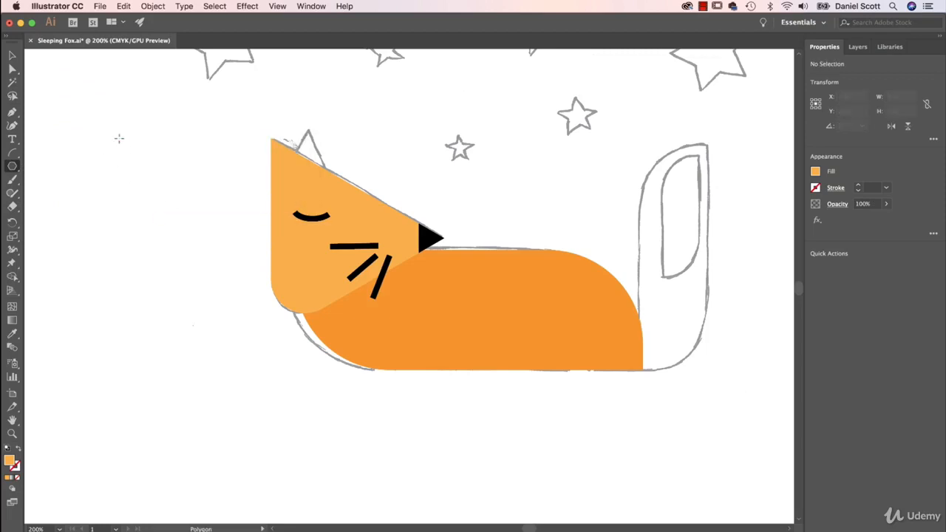
{"action": "left_click_drag", "start_coordinate": [105, 113], "coordinate": [126, 131]}
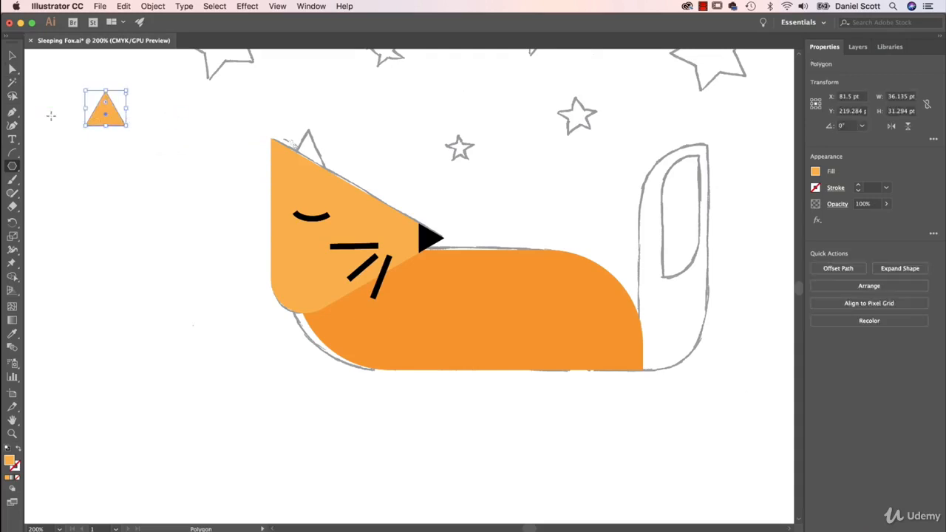
{"action": "left_click", "coordinate": [12, 56]}
{"action": "left_click_drag", "start_coordinate": [106, 118], "coordinate": [219, 203]}
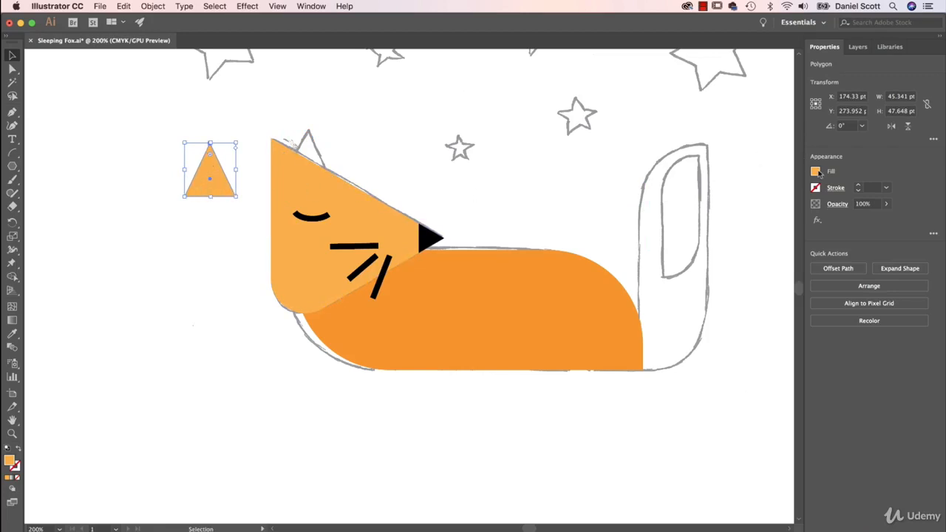
Step: Fill the small triangle beside the head with white and give it an orange stroke matching the body
{"action": "left_click", "coordinate": [816, 171]}
{"action": "left_click", "coordinate": [708, 216]}
{"action": "left_click", "coordinate": [815, 189]}
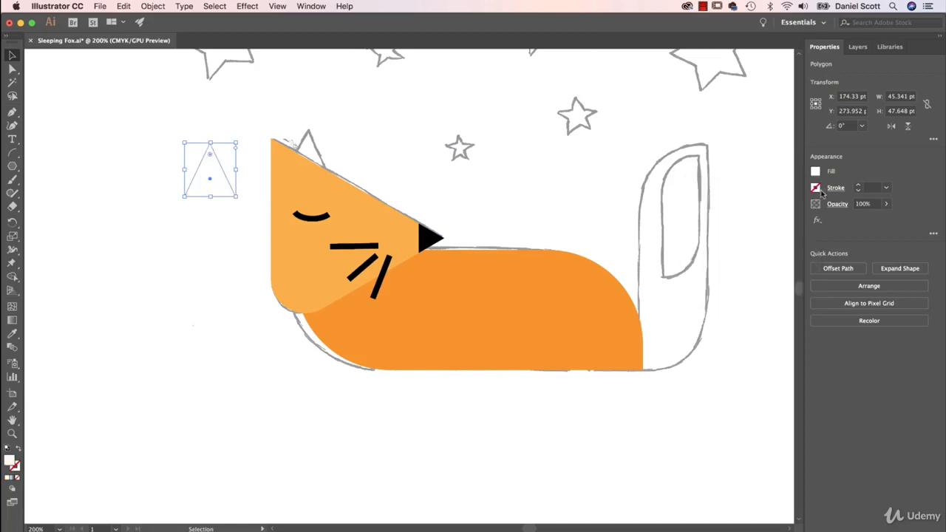
{"action": "left_click", "coordinate": [814, 189]}
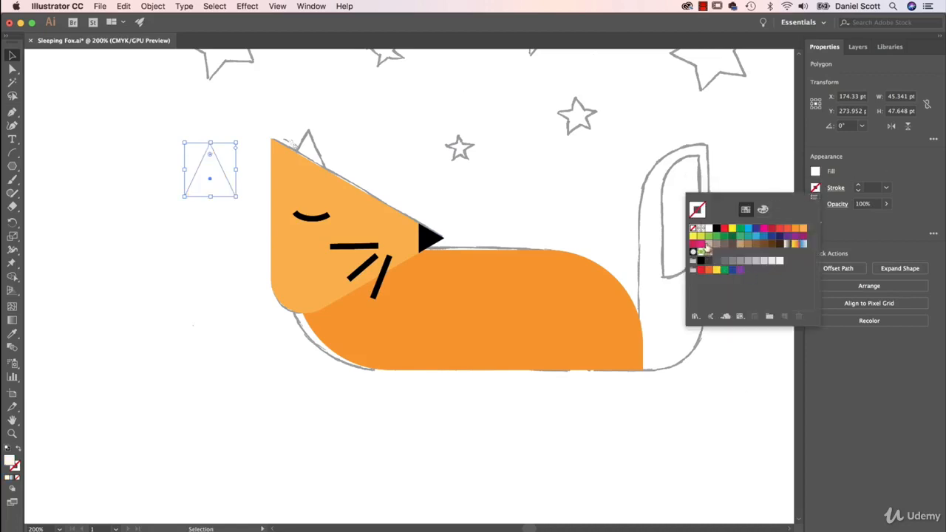
{"action": "left_click", "coordinate": [794, 230]}
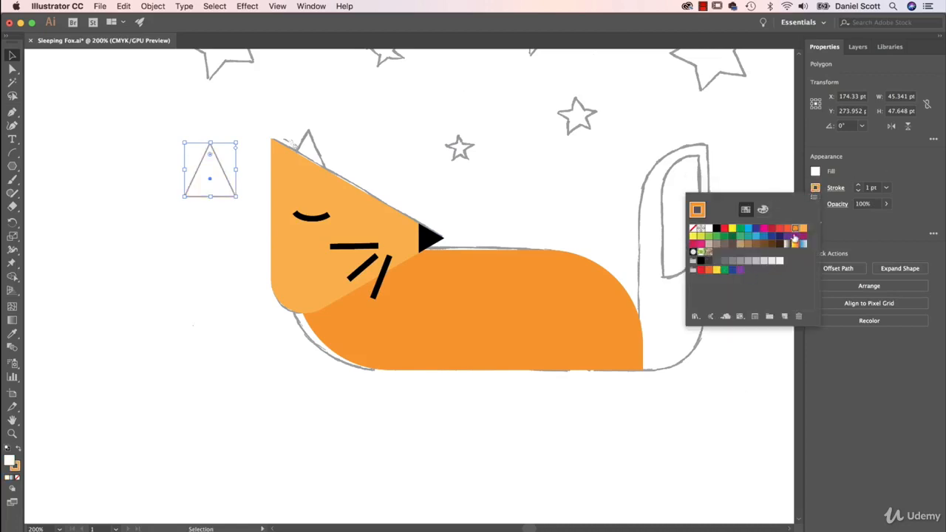
Step: Set the stroke weight of the small white triangle to 5 pt
{"action": "left_click", "coordinate": [858, 186]}
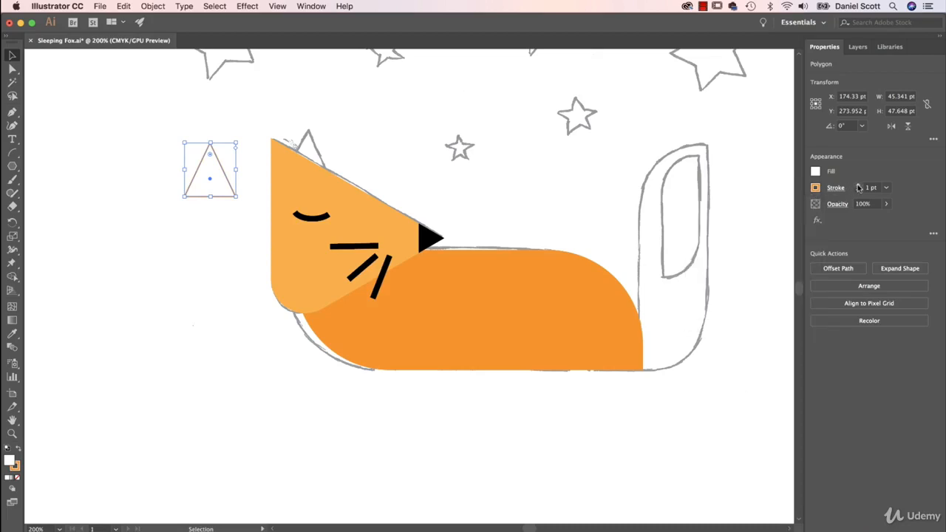
{"action": "left_click", "coordinate": [858, 185]}
{"action": "left_click", "coordinate": [858, 185]}
{"action": "left_click", "coordinate": [858, 186]}
{"action": "left_click", "coordinate": [858, 186]}
{"action": "left_click", "coordinate": [858, 185]}
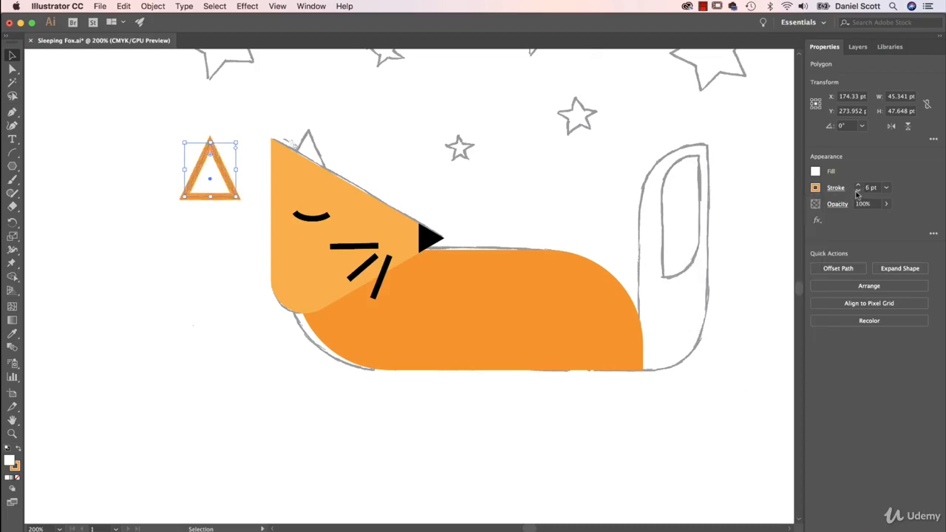
{"action": "left_click", "coordinate": [857, 191]}
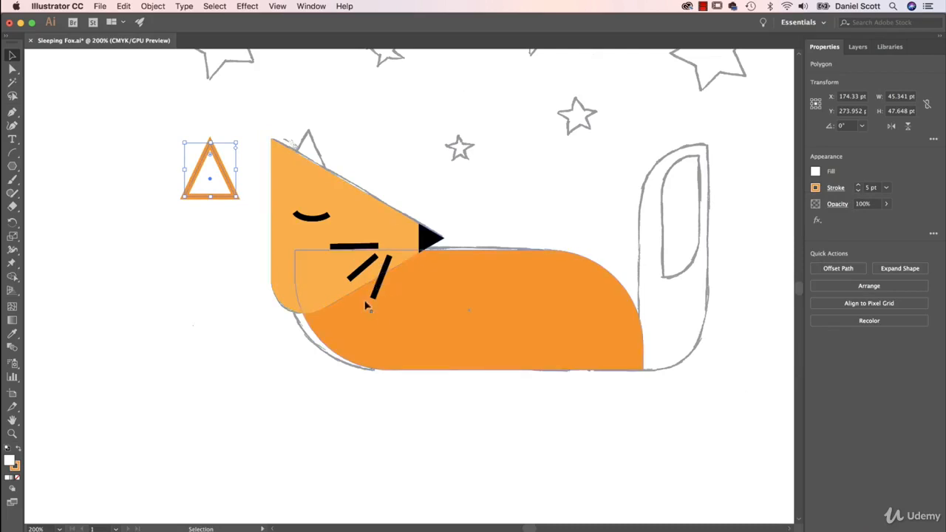
Step: Place the small triangle over the ear sketch and send it to the back, behind the head
{"action": "left_click_drag", "start_coordinate": [225, 176], "coordinate": [324, 163]}
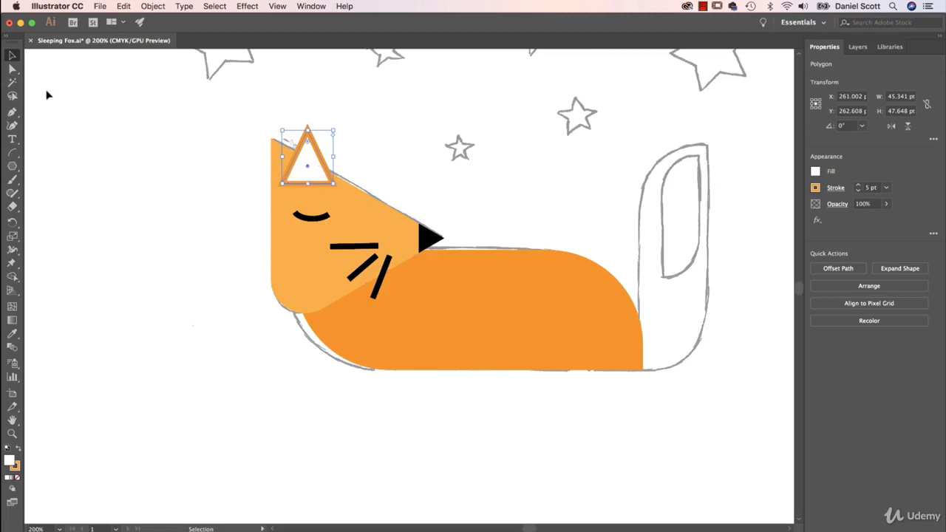
{"action": "left_click", "coordinate": [869, 286]}
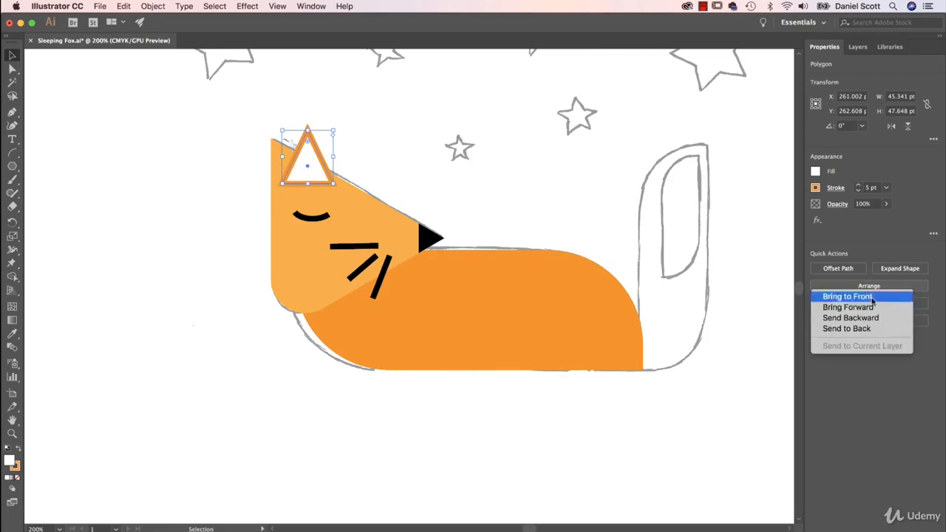
{"action": "left_click", "coordinate": [859, 330]}
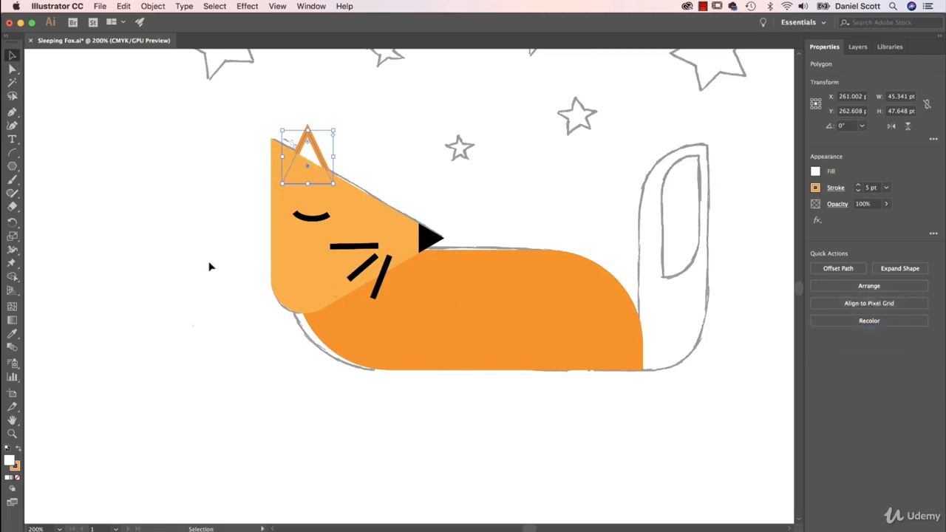
{"action": "left_click", "coordinate": [209, 265]}
{"action": "left_click", "coordinate": [316, 161]}
{"action": "right_click", "coordinate": [312, 159]}
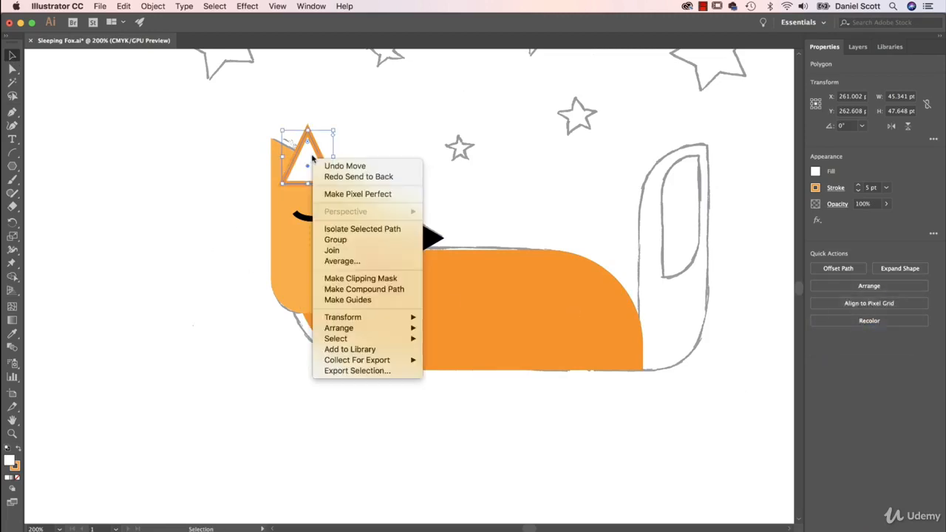
{"action": "mouse_move", "coordinate": [374, 329]}
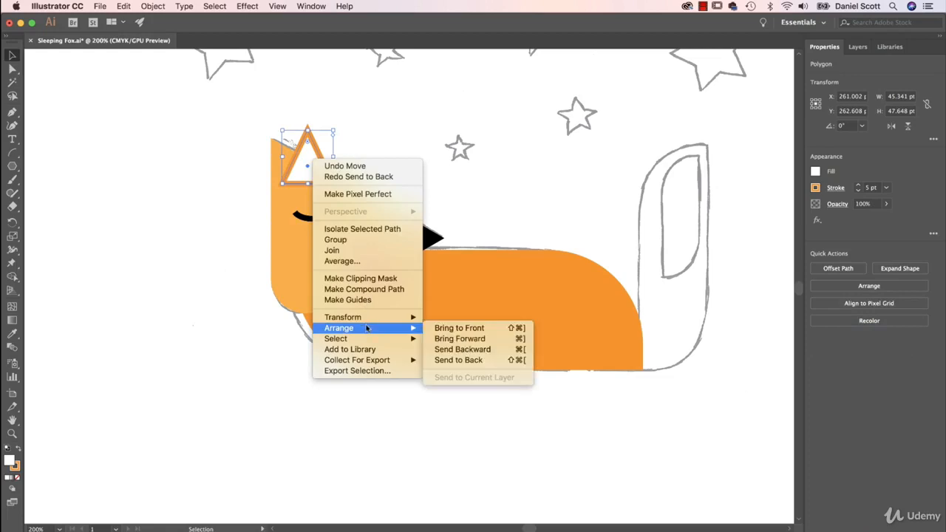
{"action": "left_click", "coordinate": [476, 361]}
{"action": "left_click", "coordinate": [156, 176]}
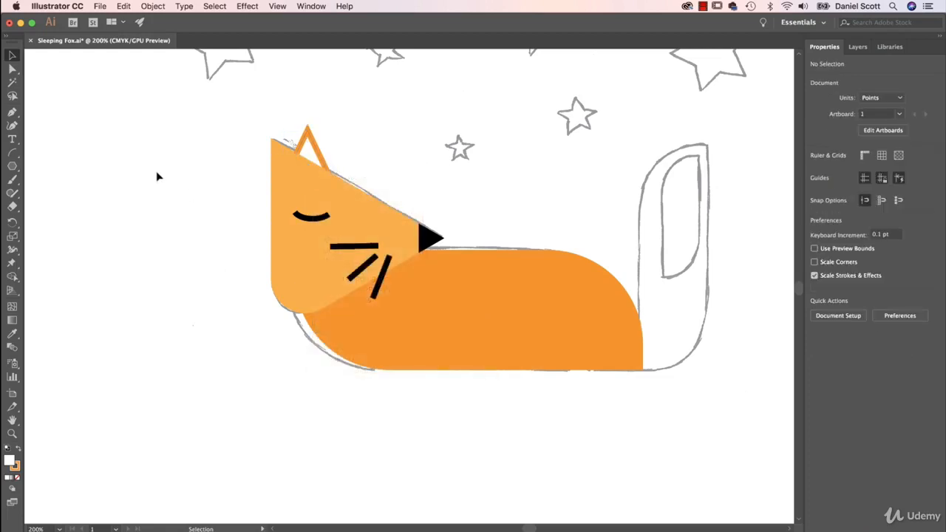
Step: Place a five-point star with radii of 10.7402 pt and 5.3701 pt beside the leftmost large sketched star
{"action": "left_click_drag", "start_coordinate": [492, 150], "coordinate": [459, 255]}
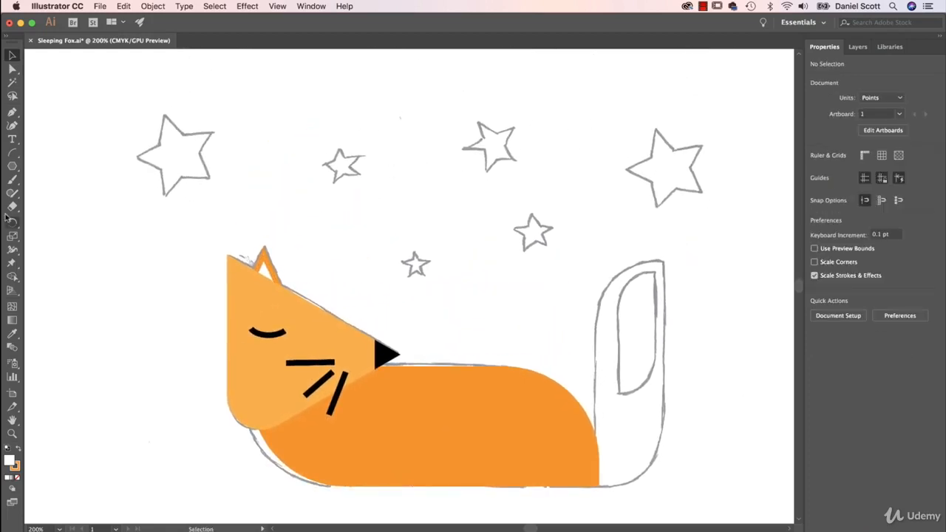
{"action": "left_click", "coordinate": [15, 166]}
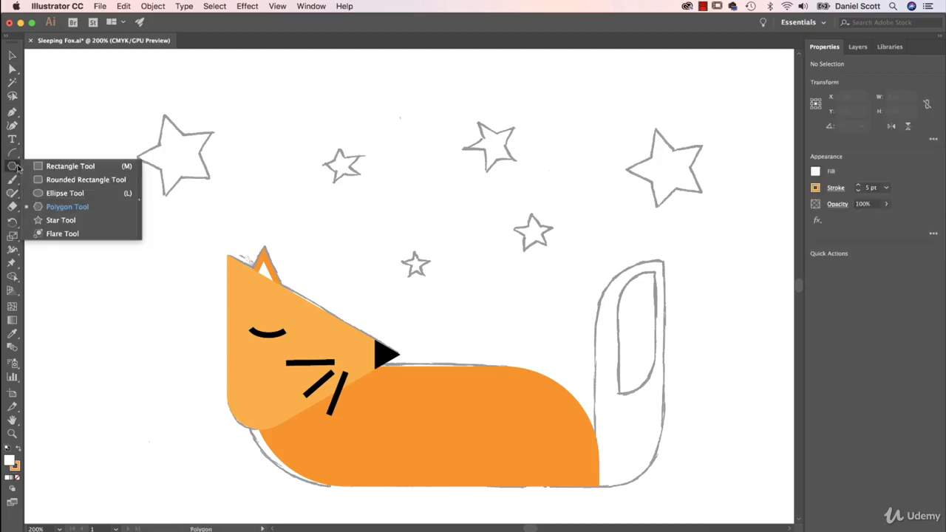
{"action": "left_click", "coordinate": [63, 221]}
{"action": "left_click", "coordinate": [147, 198]}
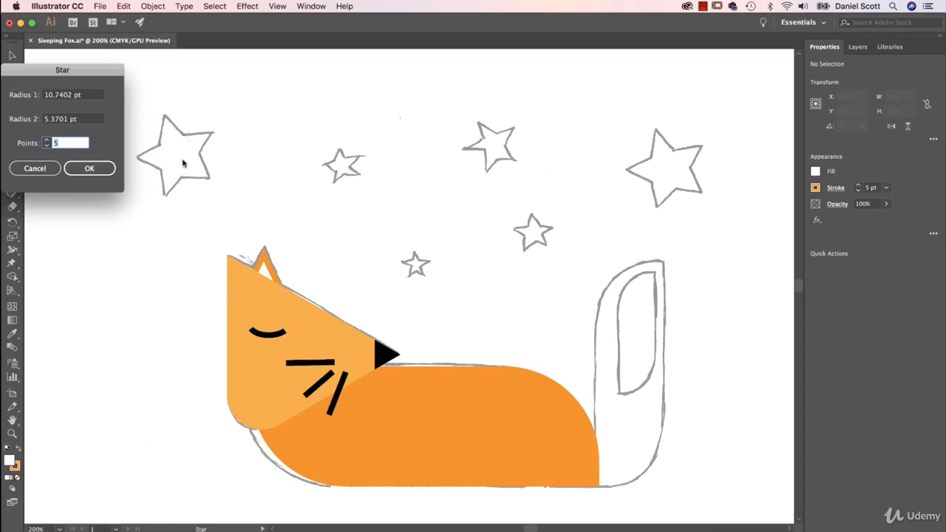
{"action": "left_click", "coordinate": [89, 168]}
{"action": "left_click_drag", "start_coordinate": [264, 124], "coordinate": [331, 71]}
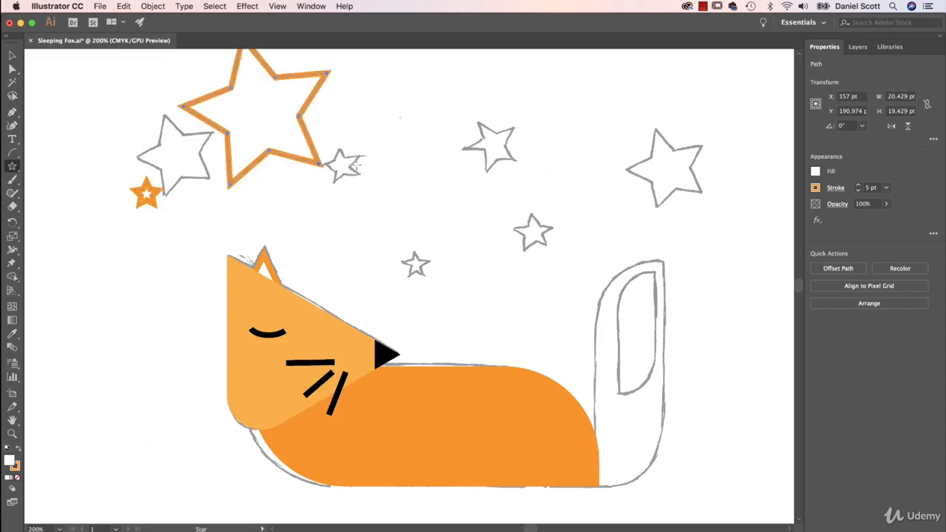
{"action": "left_click_drag", "start_coordinate": [479, 154], "coordinate": [477, 111]}
{"action": "key", "text": "v"}
{"action": "key", "text": "super+z"}
{"action": "key", "text": "super+z"}
{"action": "key", "text": "super+z"}
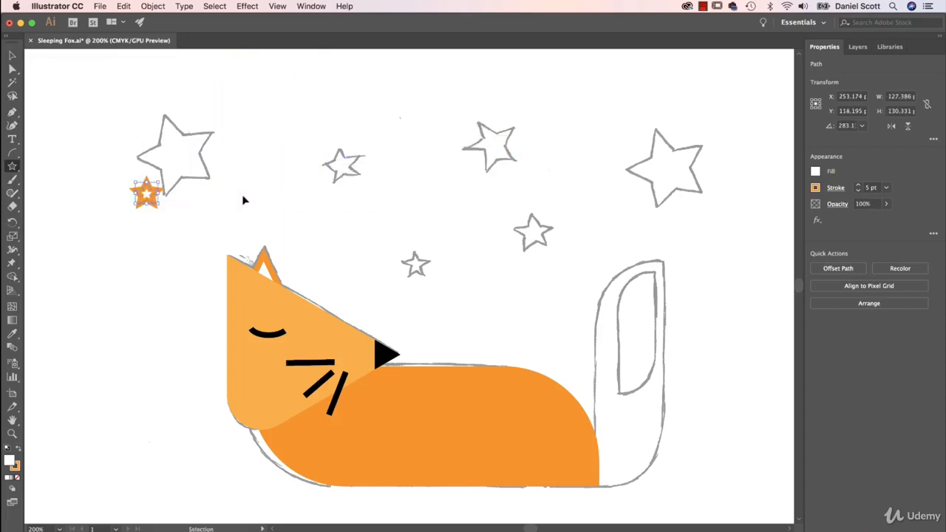
Step: Draw orange-outlined stars over the six sketched stars and add an extra one about 23 pt wide beneath the lowest ones
{"action": "left_click_drag", "start_coordinate": [141, 123], "coordinate": [211, 177]}
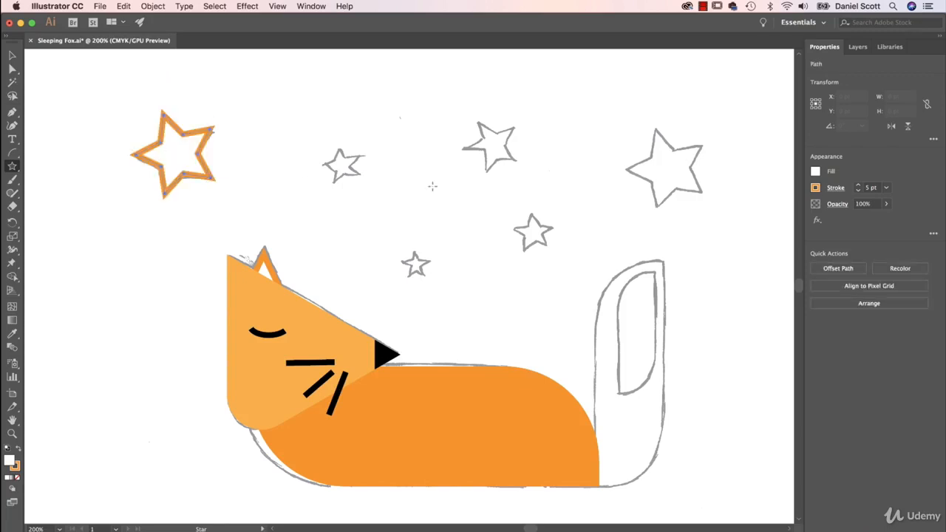
{"action": "left_click_drag", "start_coordinate": [338, 164], "coordinate": [368, 175]}
{"action": "left_click_drag", "start_coordinate": [488, 146], "coordinate": [482, 172]}
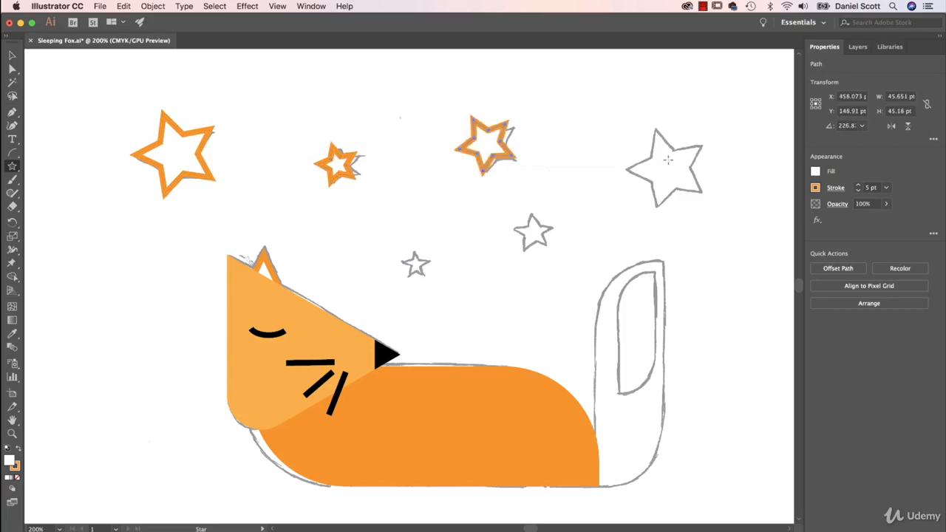
{"action": "left_click_drag", "start_coordinate": [665, 168], "coordinate": [642, 206]}
{"action": "left_click_drag", "start_coordinate": [530, 232], "coordinate": [556, 250]}
{"action": "left_click_drag", "start_coordinate": [415, 260], "coordinate": [435, 258]}
{"action": "mouse_move", "coordinate": [484, 288]}
{"action": "left_mouse_down"}
{"action": "mouse_move", "coordinate": [512, 302]}
{"action": "mouse_move", "coordinate": [502, 303]}
{"action": "left_mouse_up"}
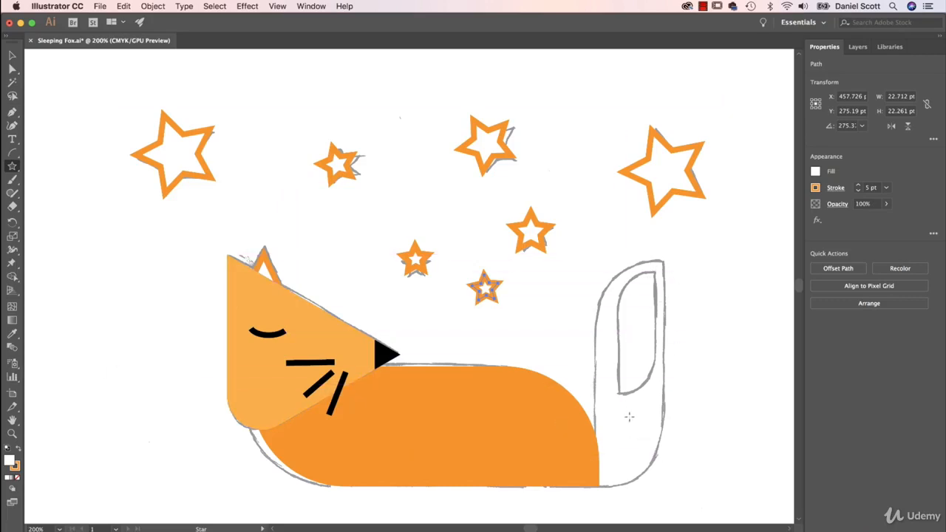
Step: Draw a rectangle about 59 by 203 pt over the tail sketch and remove its fill
{"action": "scroll", "coordinate": [627, 399], "scroll_direction": "down", "scroll_amount": 1}
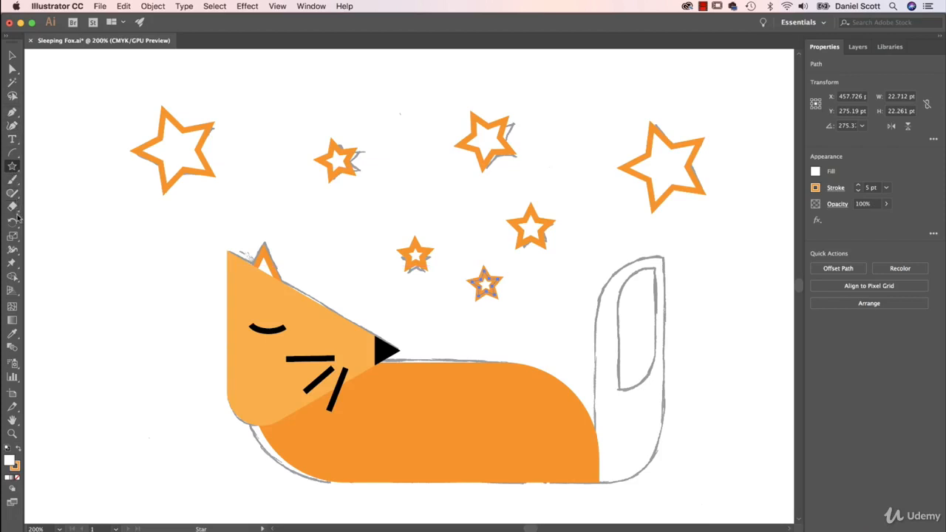
{"action": "left_click_drag", "start_coordinate": [12, 157], "coordinate": [52, 167]}
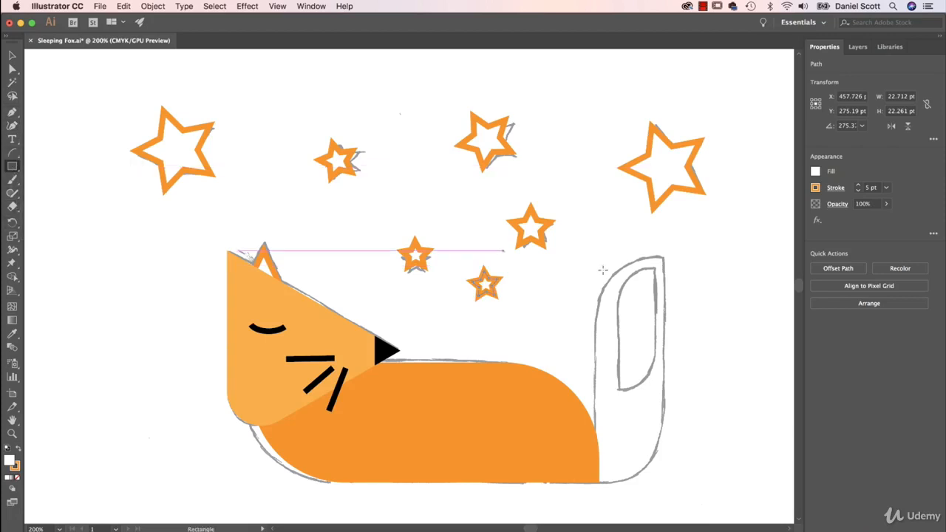
{"action": "mouse_move", "coordinate": [664, 255]}
{"action": "left_mouse_down"}
{"action": "mouse_move", "coordinate": [651, 332]}
{"action": "mouse_move", "coordinate": [572, 497]}
{"action": "mouse_move", "coordinate": [607, 484]}
{"action": "mouse_move", "coordinate": [584, 483]}
{"action": "mouse_move", "coordinate": [595, 483]}
{"action": "left_mouse_up"}
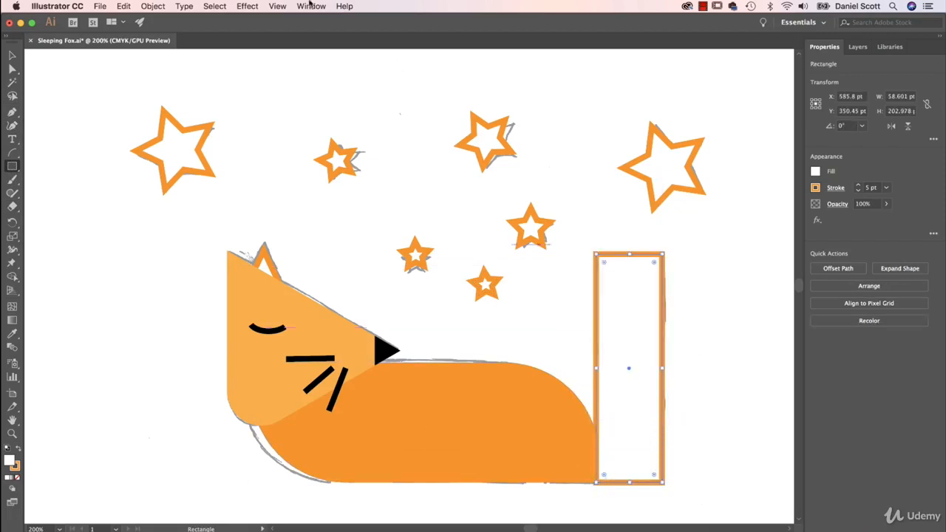
{"action": "left_click", "coordinate": [281, 5]}
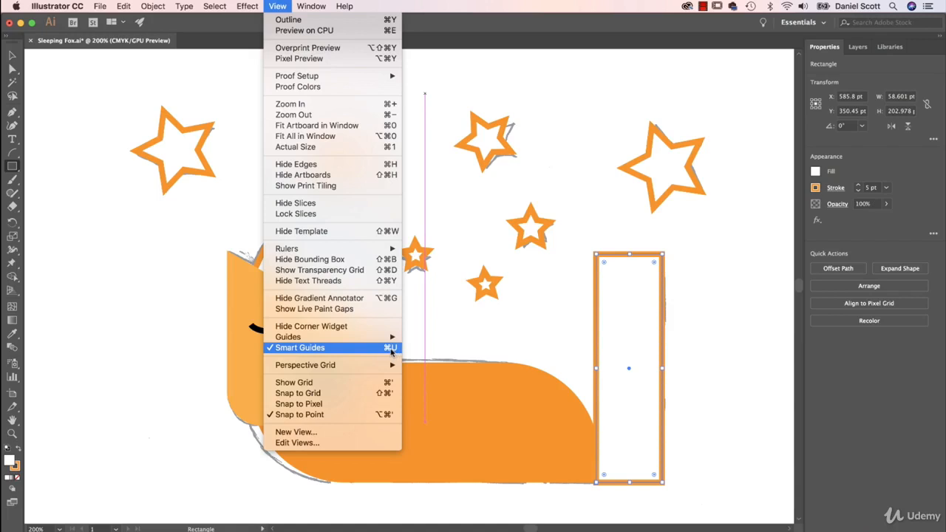
{"action": "left_click", "coordinate": [278, 7]}
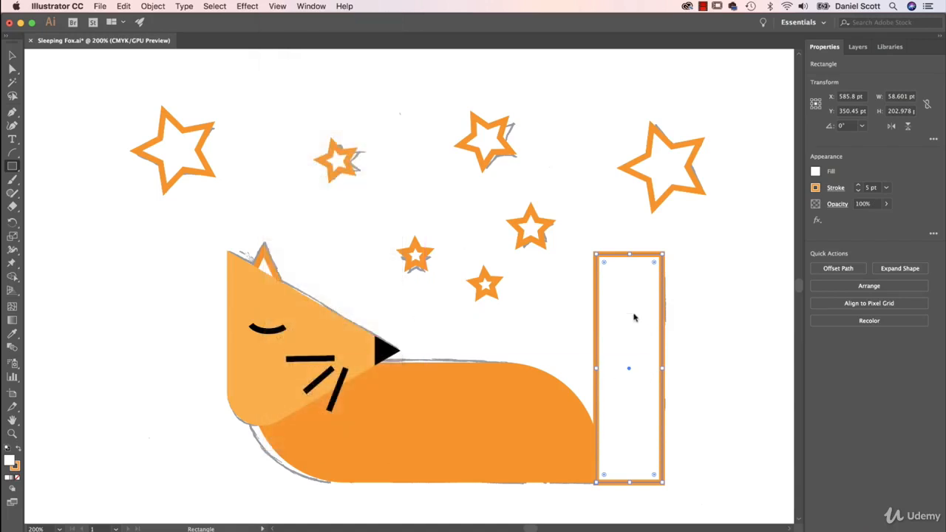
{"action": "left_click", "coordinate": [816, 176]}
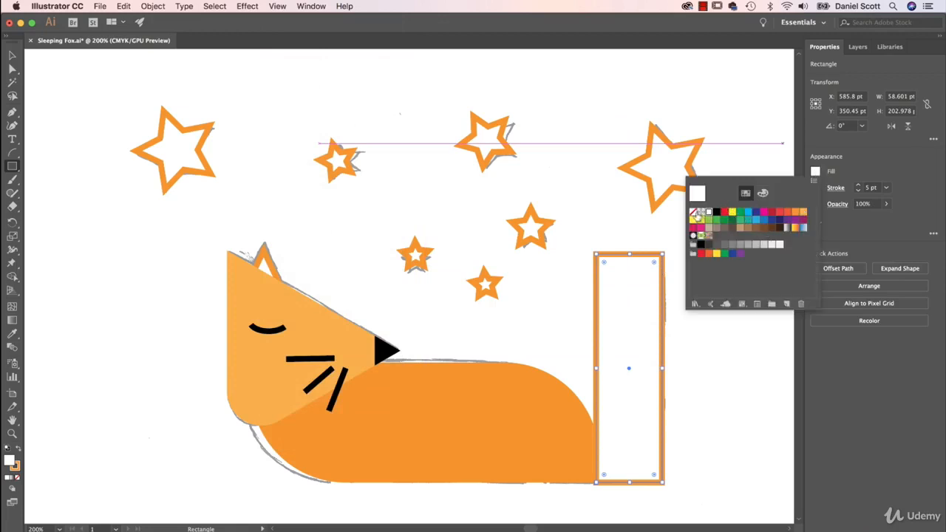
{"action": "left_click", "coordinate": [694, 213]}
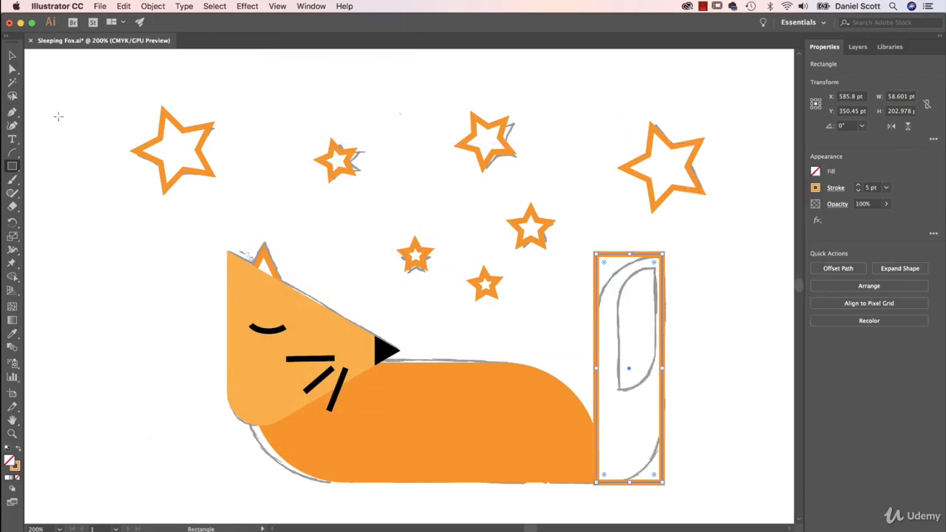
Step: Round the tail rectangle's upper-left and lower-right corners together to follow the sketched outline
{"action": "left_click", "coordinate": [13, 68]}
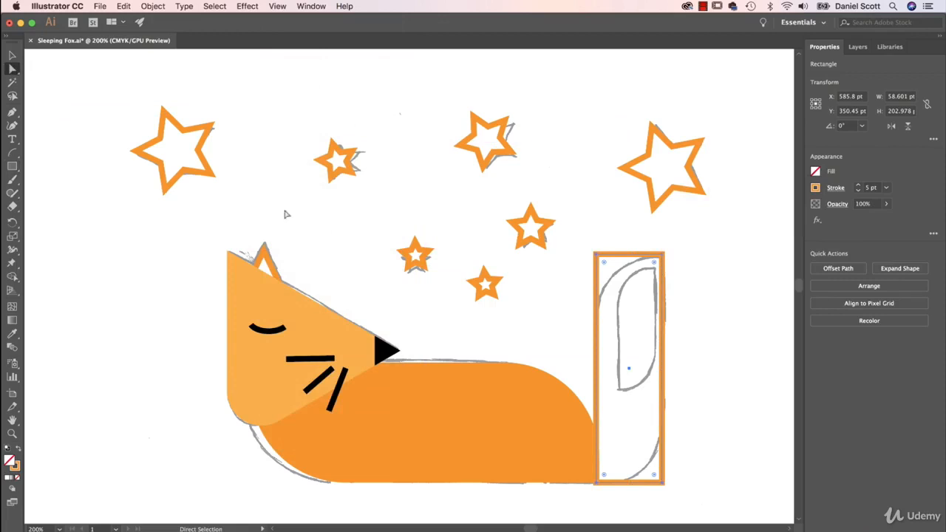
{"action": "left_click", "coordinate": [603, 262]}
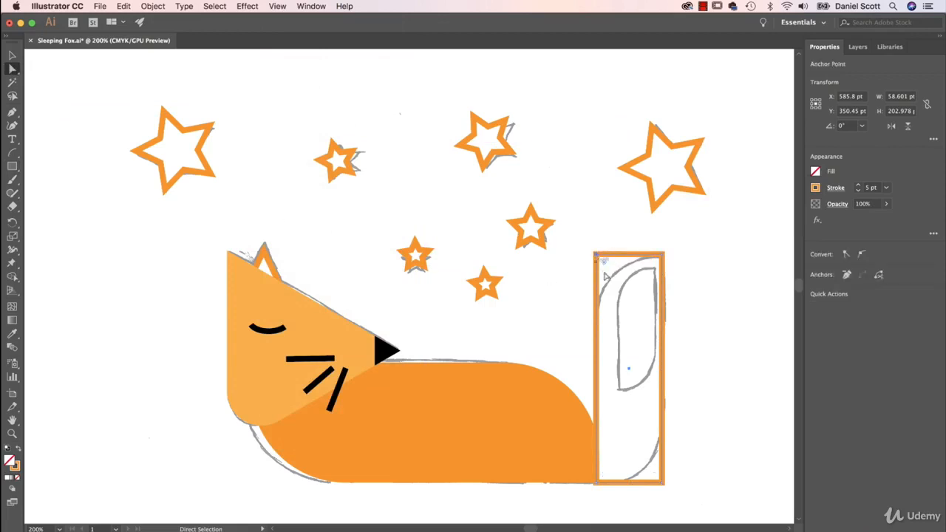
{"action": "left_click", "coordinate": [662, 483], "text": "shift"}
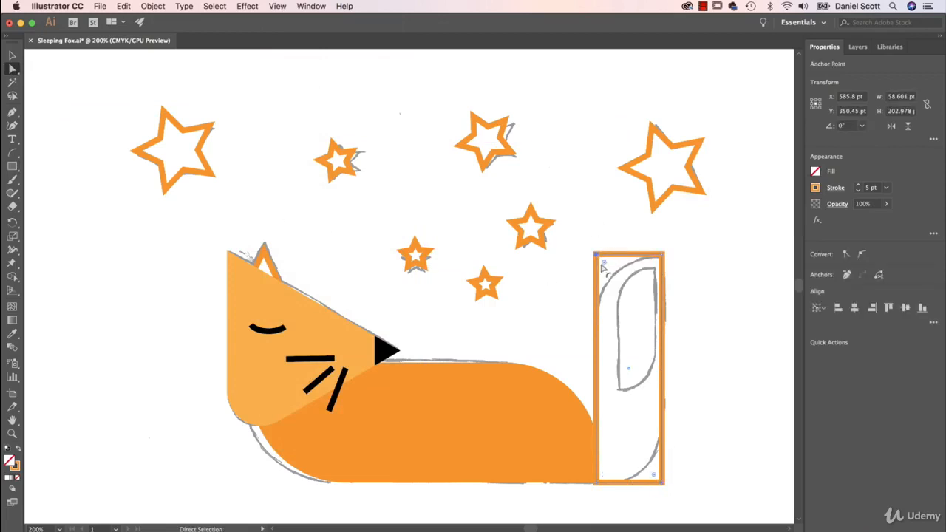
{"action": "left_click_drag", "start_coordinate": [605, 264], "coordinate": [648, 324]}
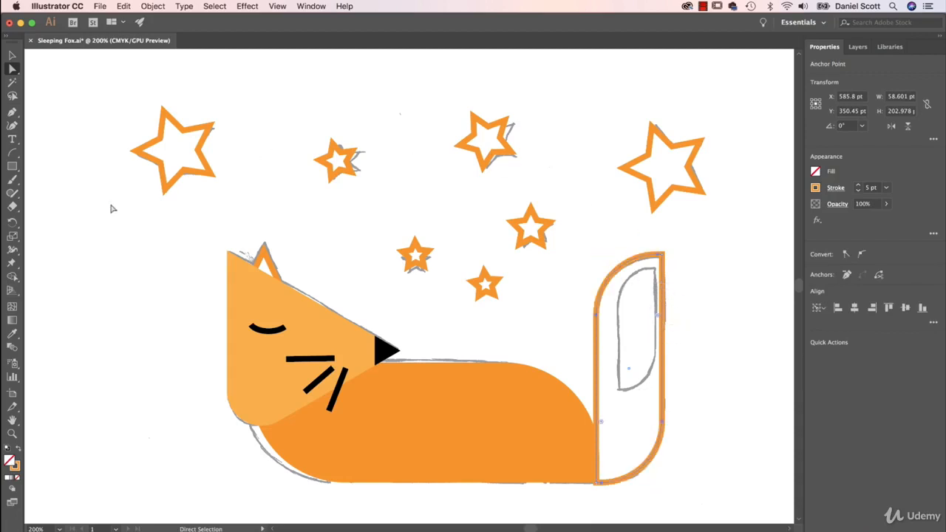
Step: Draw a rectangle about 32 by 109 pt over the inner tail sketch and round its upper-left and lower-right corners
{"action": "left_click", "coordinate": [13, 169]}
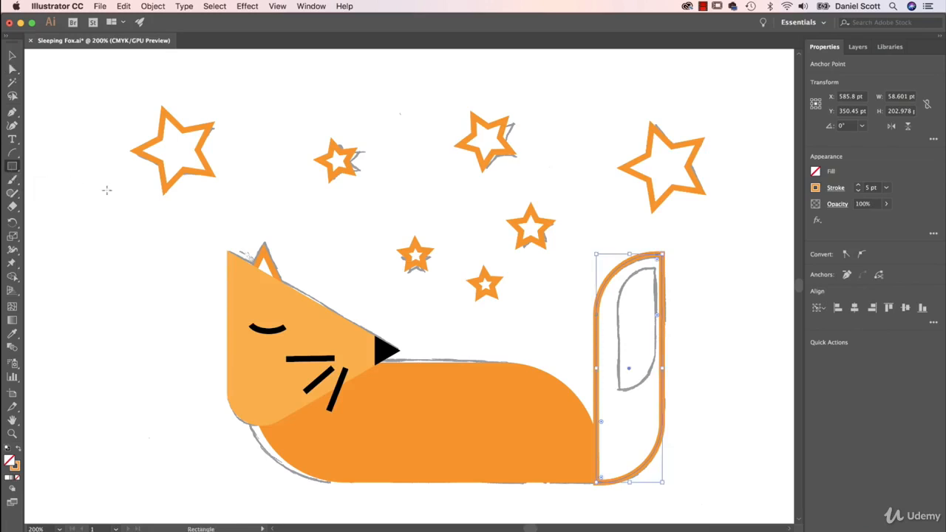
{"action": "left_click_drag", "start_coordinate": [654, 266], "coordinate": [617, 389]}
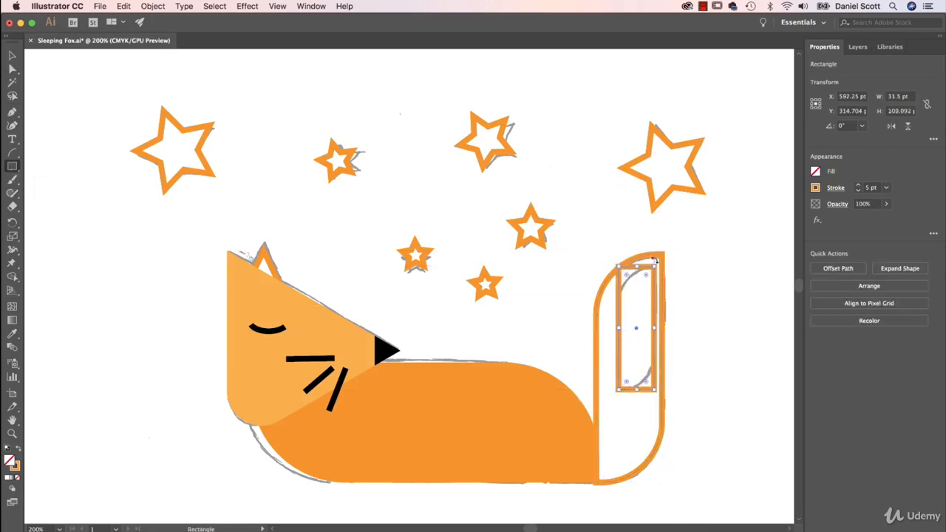
{"action": "key", "text": "a"}
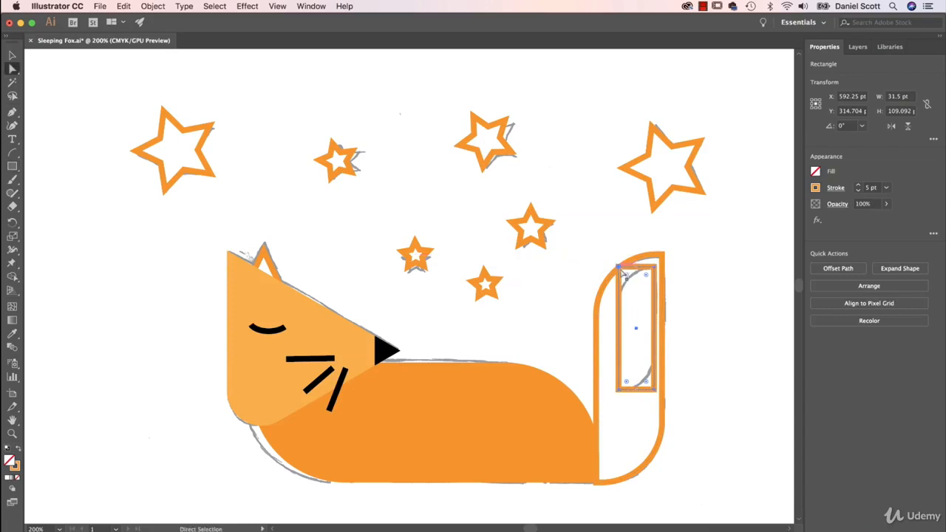
{"action": "left_click", "coordinate": [618, 267]}
{"action": "left_click", "coordinate": [654, 390], "text": "shift"}
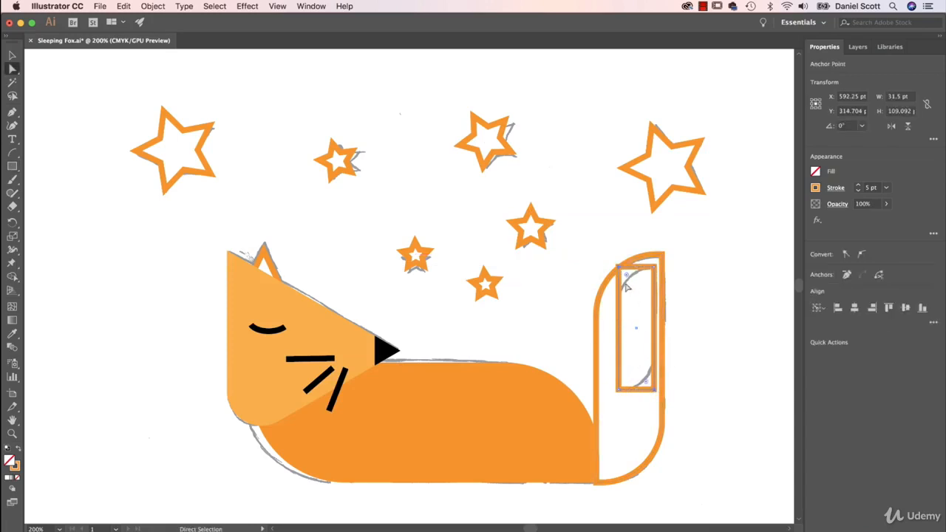
{"action": "left_click_drag", "start_coordinate": [627, 278], "coordinate": [652, 306]}
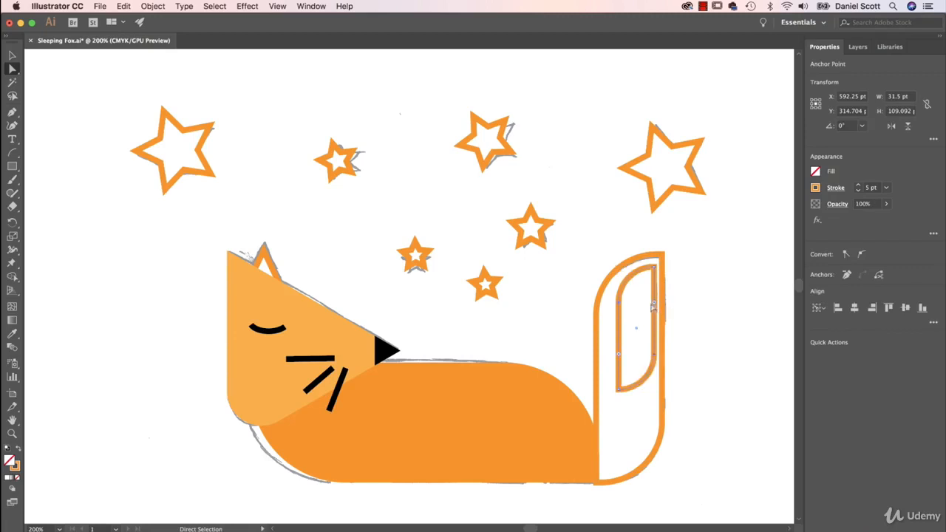
Step: Remove the outer tail shape's stroke and fill it with the lighter orange matching the head
{"action": "key", "text": "v"}
{"action": "left_click", "coordinate": [661, 259]}
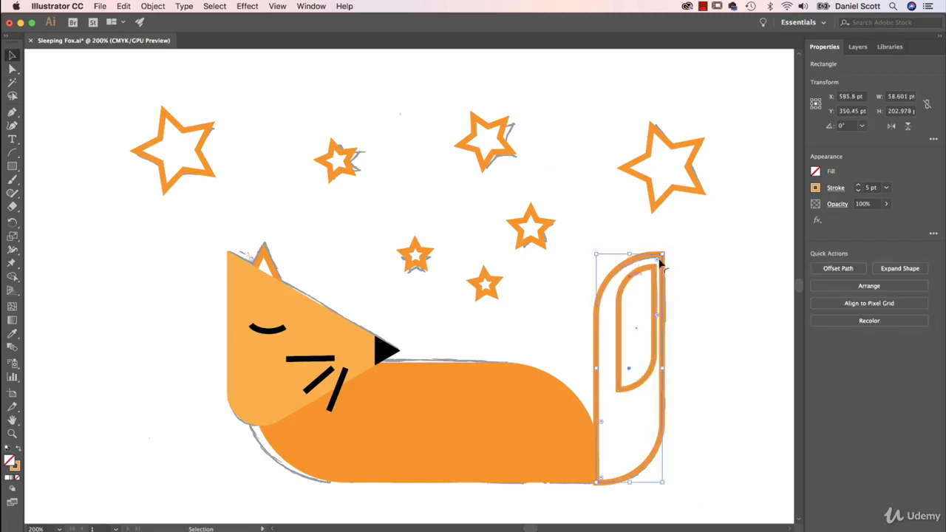
{"action": "left_click", "coordinate": [816, 189]}
{"action": "left_click", "coordinate": [697, 231]}
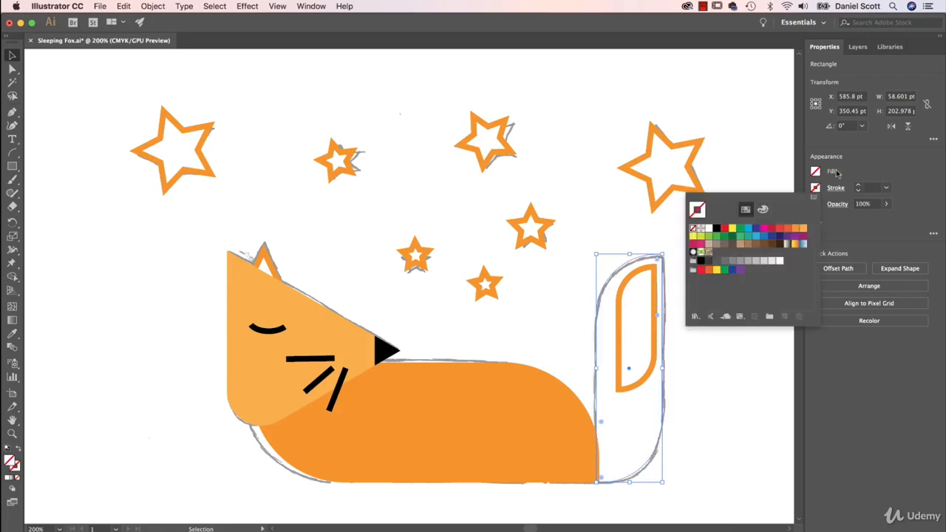
{"action": "left_click", "coordinate": [815, 179]}
{"action": "left_click", "coordinate": [816, 172]}
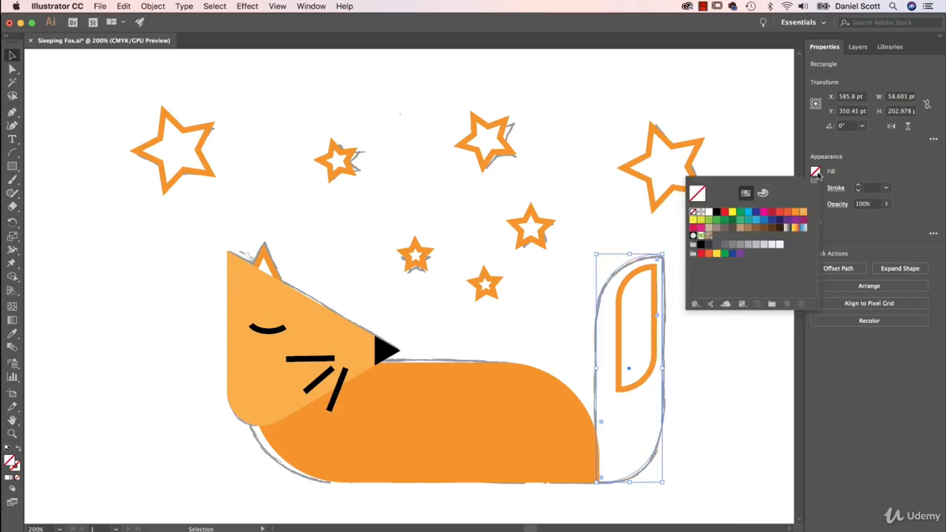
{"action": "left_click", "coordinate": [797, 214]}
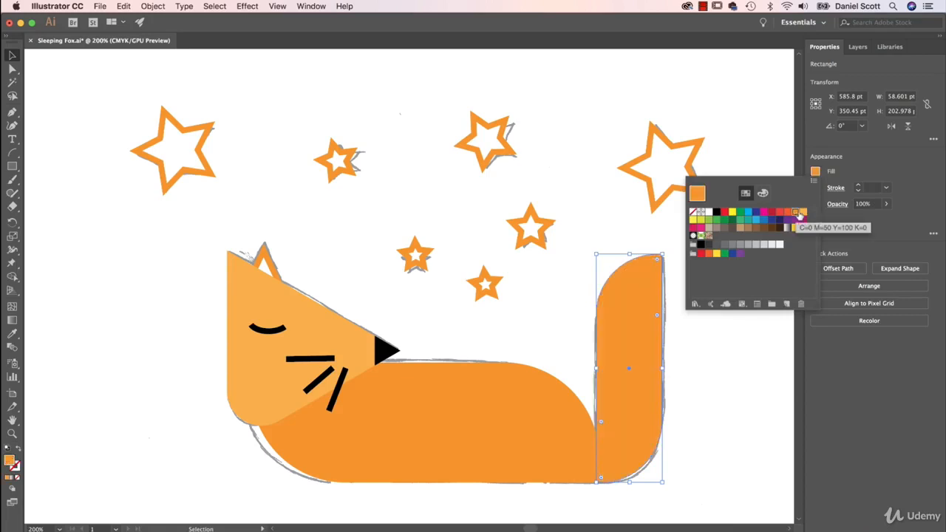
{"action": "left_click", "coordinate": [803, 214]}
Step: Remove the inner tail shape's stroke and fill it with white
{"action": "left_click", "coordinate": [656, 363]}
{"action": "left_click", "coordinate": [652, 360]}
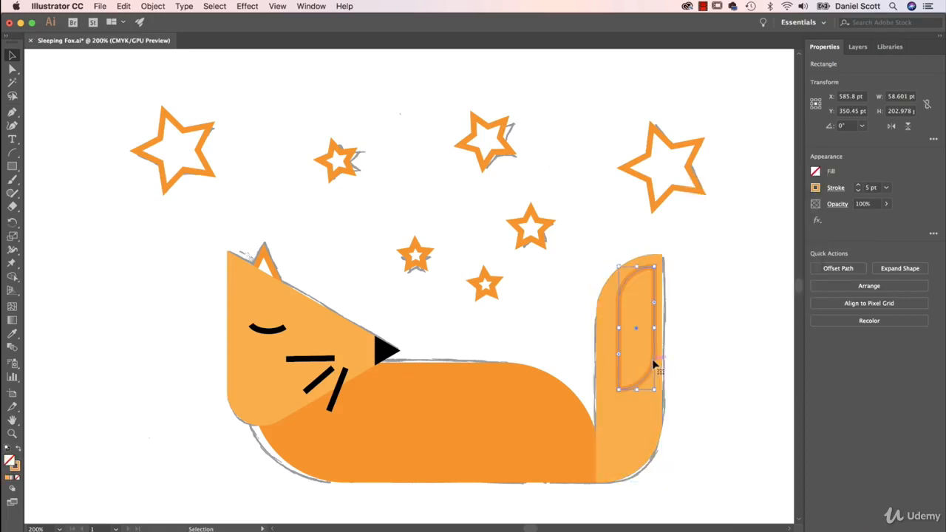
{"action": "left_click", "coordinate": [817, 188]}
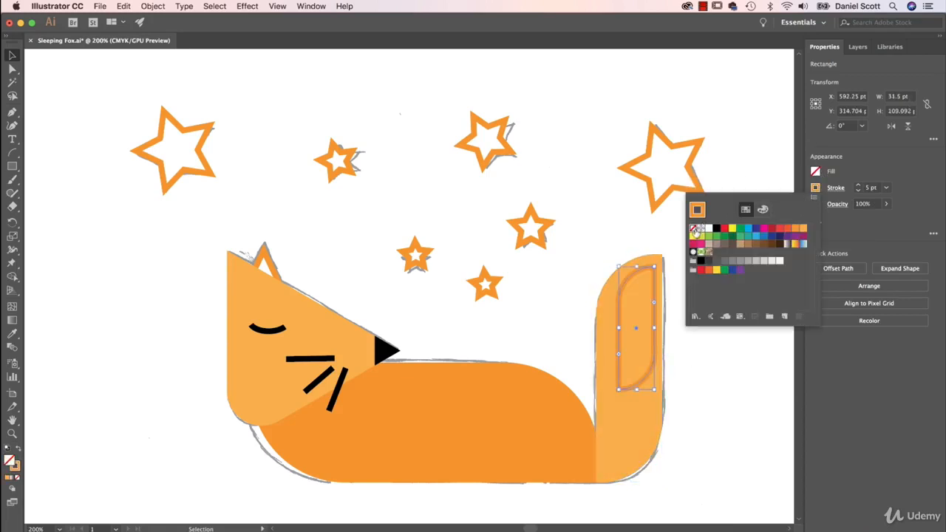
{"action": "left_click", "coordinate": [695, 210]}
{"action": "left_click", "coordinate": [815, 172]}
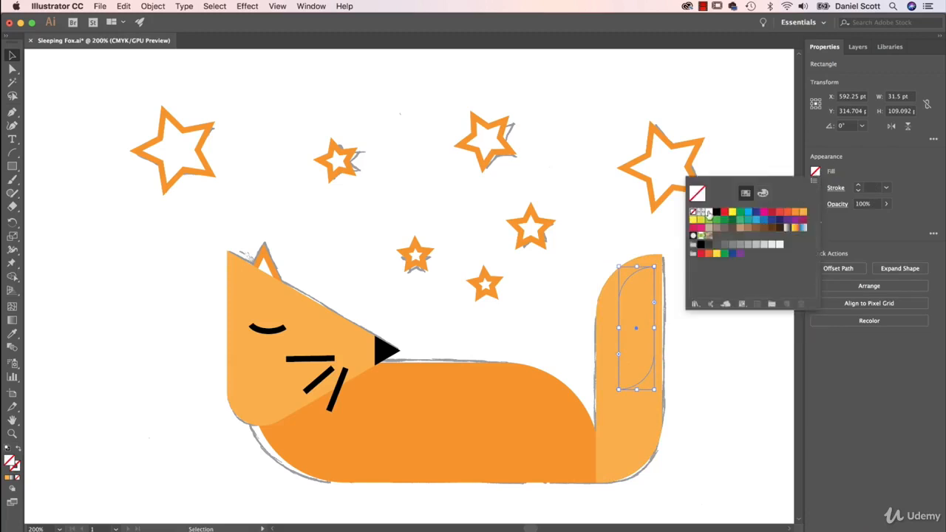
{"action": "left_click", "coordinate": [708, 213]}
{"action": "left_click", "coordinate": [588, 241]}
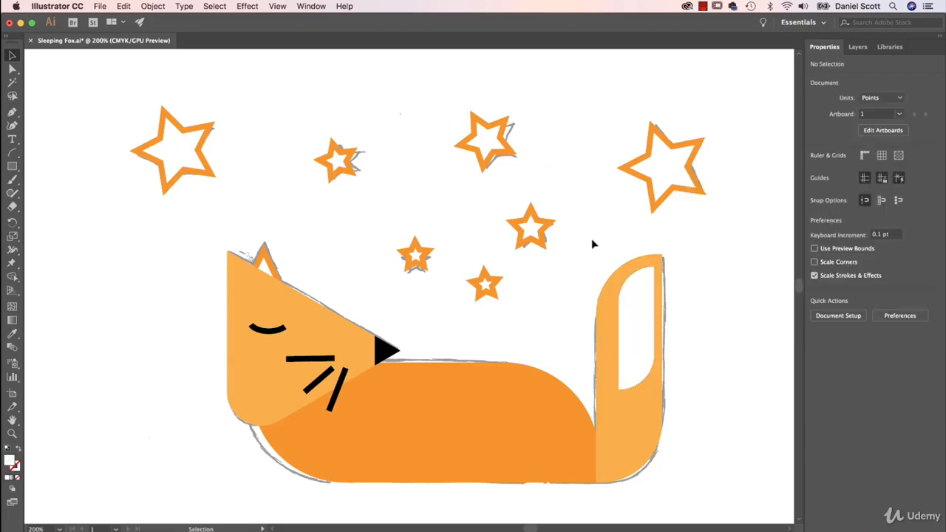
{"action": "left_click", "coordinate": [634, 336]}
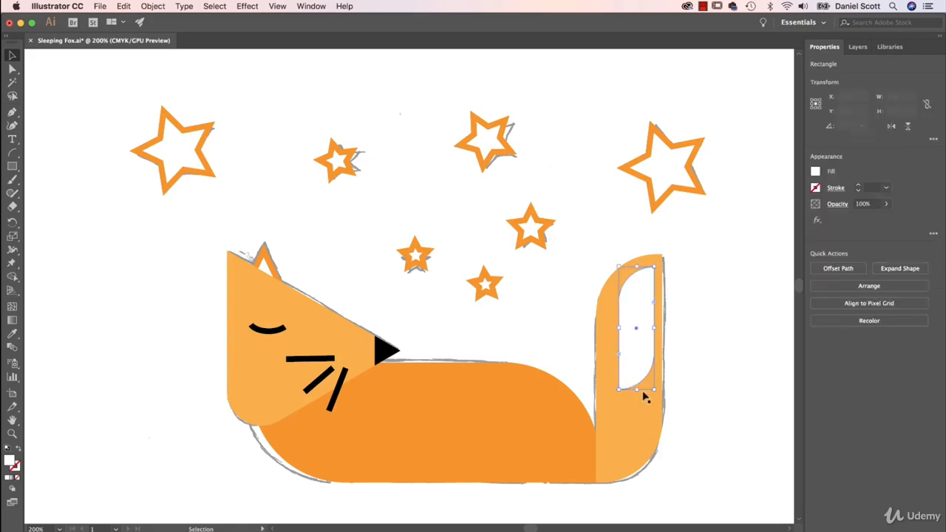
{"action": "left_click", "coordinate": [645, 396], "text": "shift"}
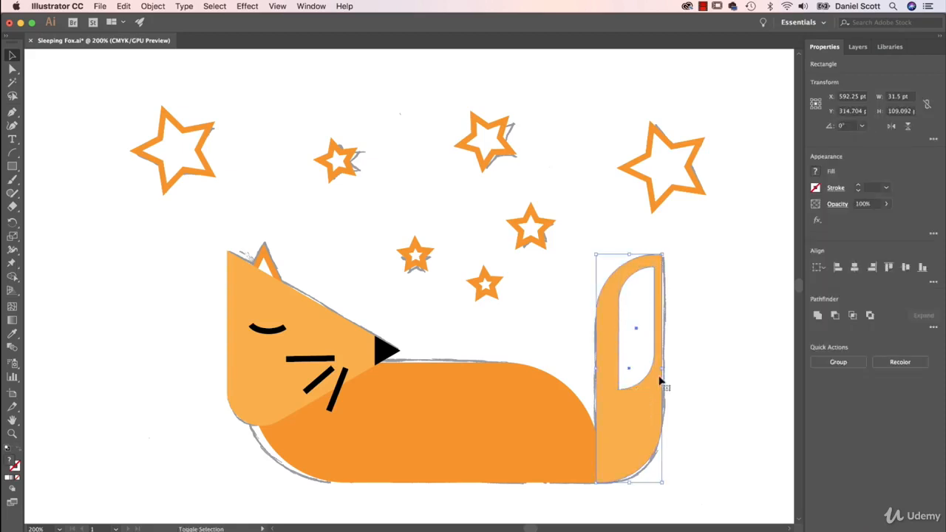
{"action": "left_click", "coordinate": [757, 258]}
{"action": "left_click", "coordinate": [642, 300]}
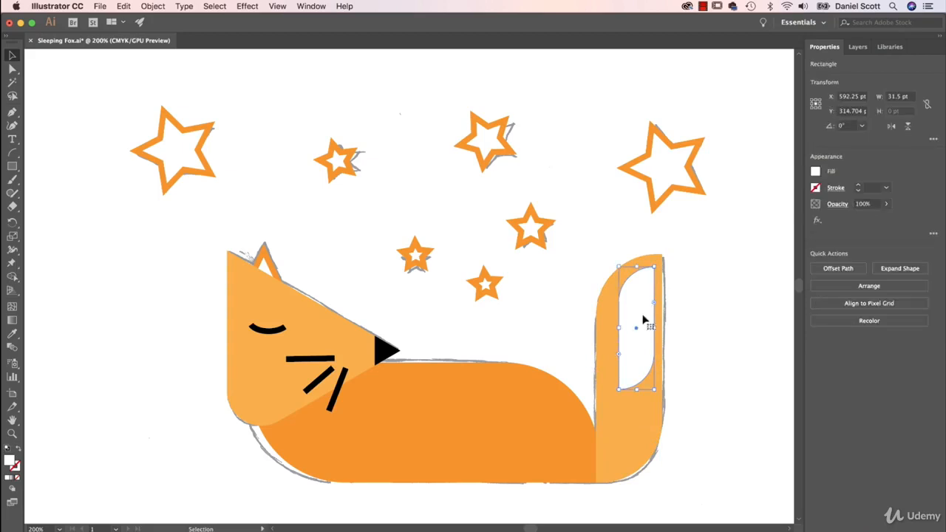
Step: Try rotating both tail shapes 90 degrees together and laying them along the body's lower edge, and undo it
{"action": "left_click", "coordinate": [645, 439], "text": "shift"}
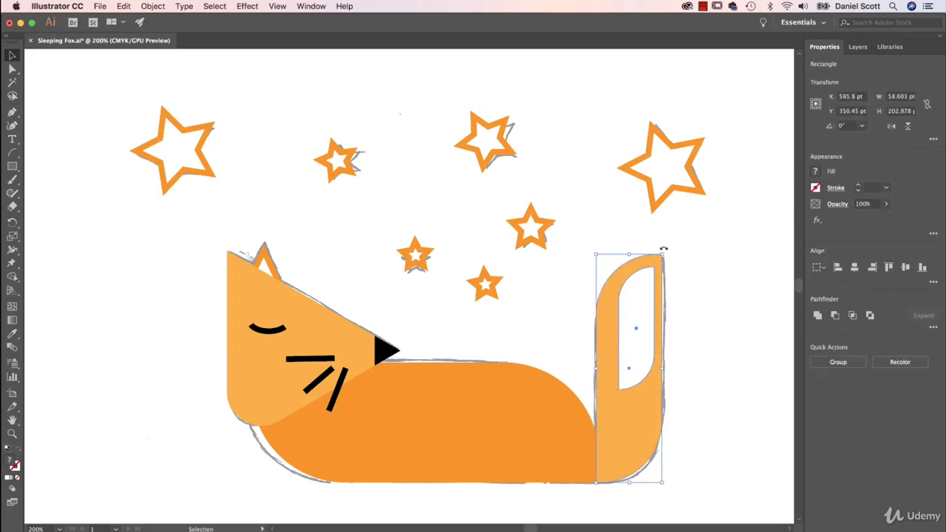
{"action": "left_click_drag", "start_coordinate": [663, 250], "coordinate": [495, 324]}
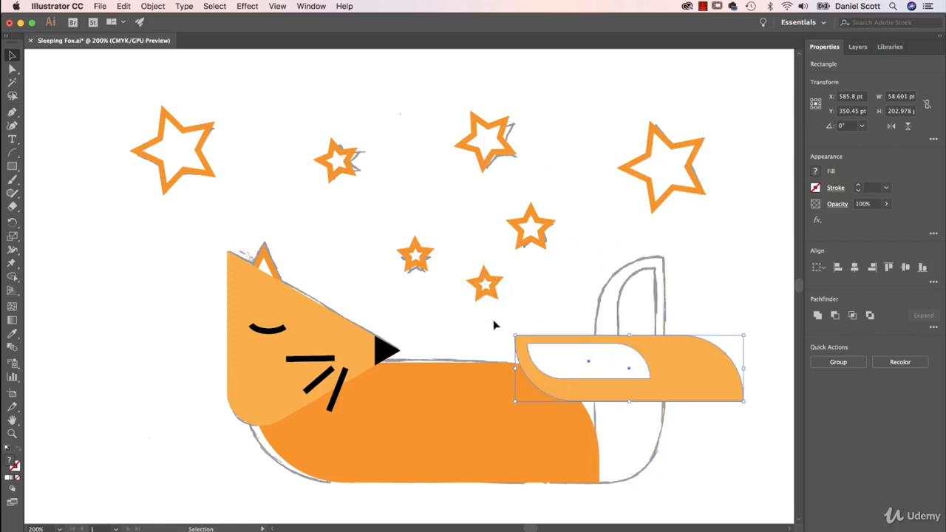
{"action": "left_click_drag", "start_coordinate": [698, 368], "coordinate": [555, 448]}
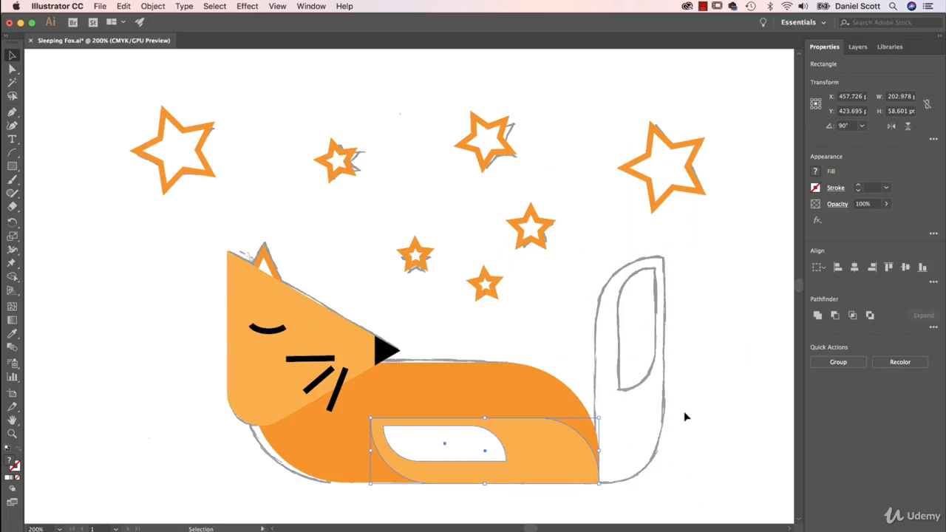
{"action": "key", "text": "super+z"}
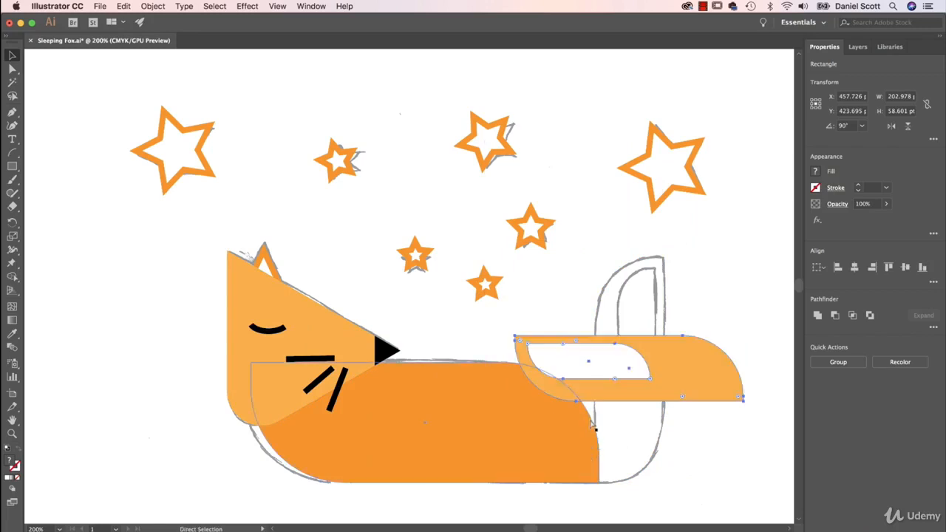
{"action": "key", "text": "super+shift+z"}
{"action": "key", "text": "super+z"}
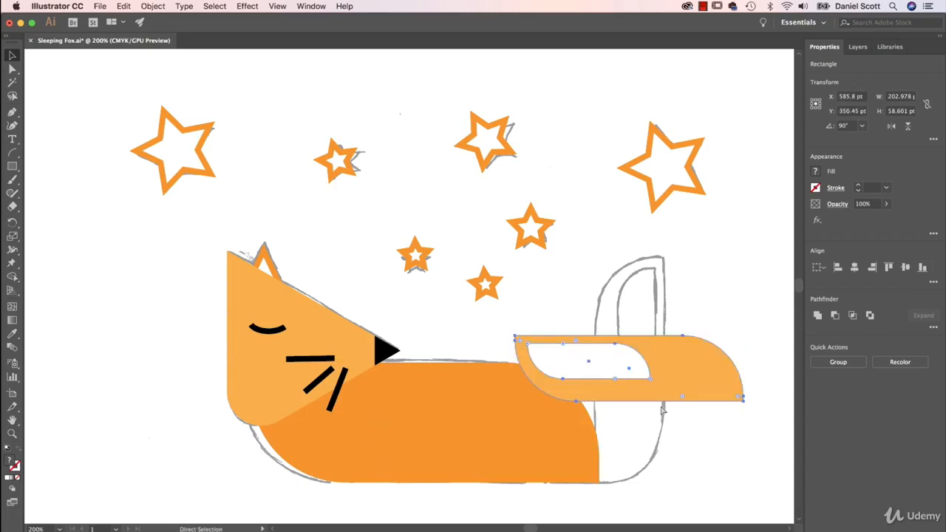
{"action": "key", "text": "super+z"}
{"action": "left_click", "coordinate": [687, 399]}
Step: Move the orange body shape left past the head to uncover the grass tufts in the sketch
{"action": "scroll", "coordinate": [682, 390], "scroll_direction": "down", "scroll_amount": 1}
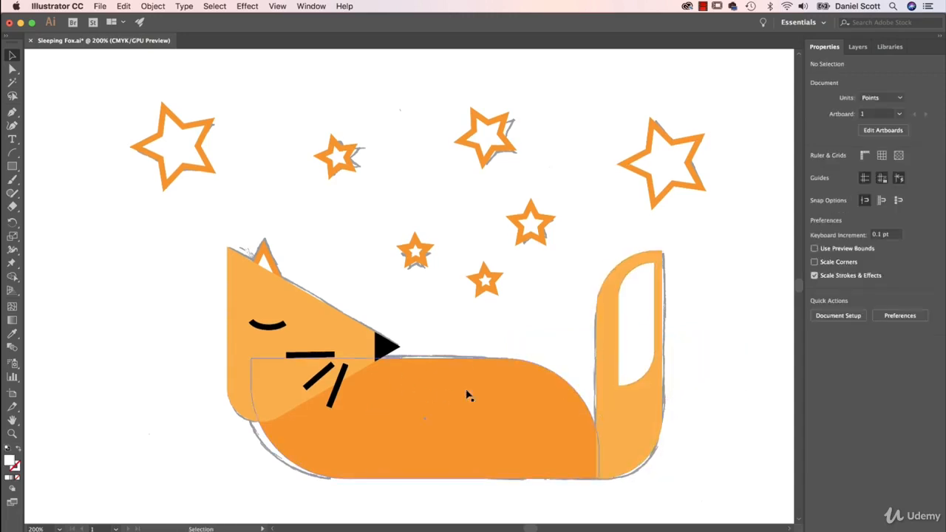
{"action": "scroll", "coordinate": [407, 301], "scroll_direction": "down", "scroll_amount": 3}
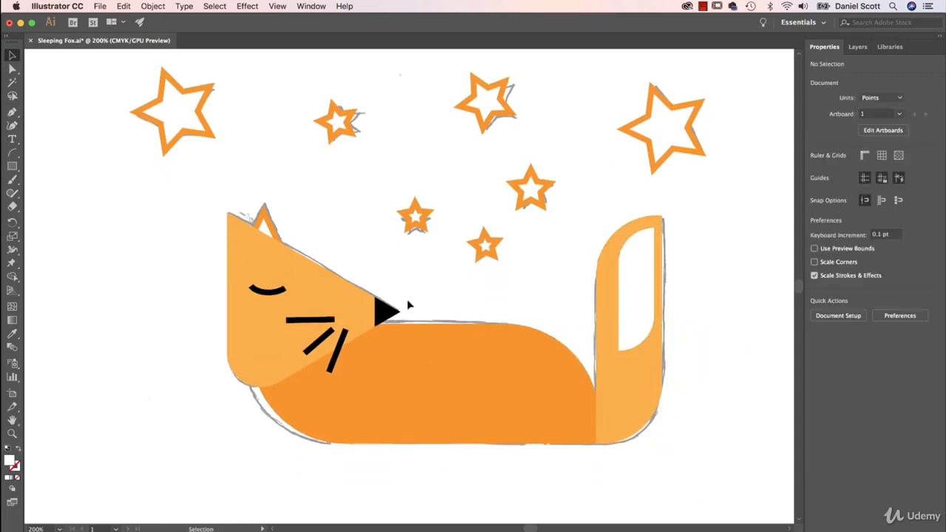
{"action": "left_click_drag", "start_coordinate": [475, 422], "coordinate": [258, 343]}
{"action": "key", "text": "super+z"}
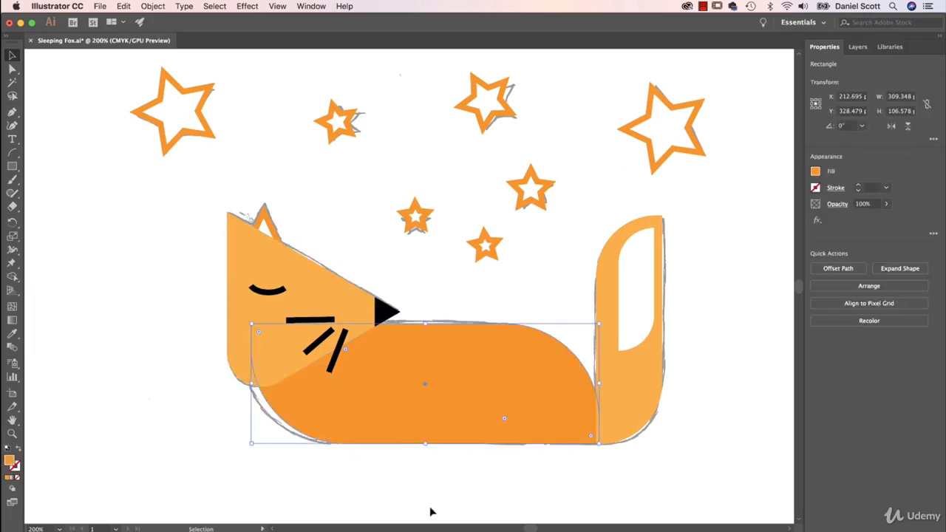
{"action": "left_click_drag", "start_coordinate": [548, 381], "coordinate": [147, 343]}
Step: Draw an upright triangle with the Polygon tool and narrow it to about 14 by 71 pt over the left tuft's centre blade
{"action": "left_click_drag", "start_coordinate": [12, 166], "coordinate": [63, 208]}
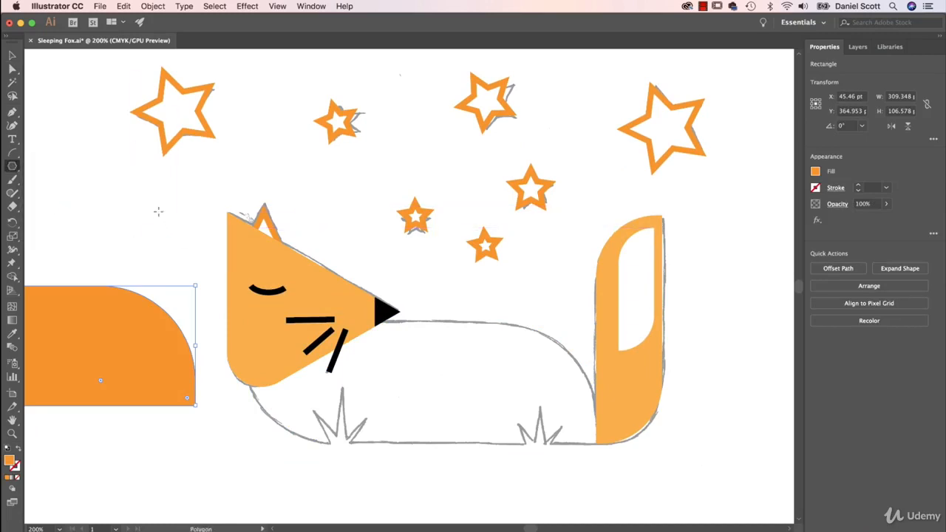
{"action": "left_click_drag", "start_coordinate": [153, 196], "coordinate": [181, 170]}
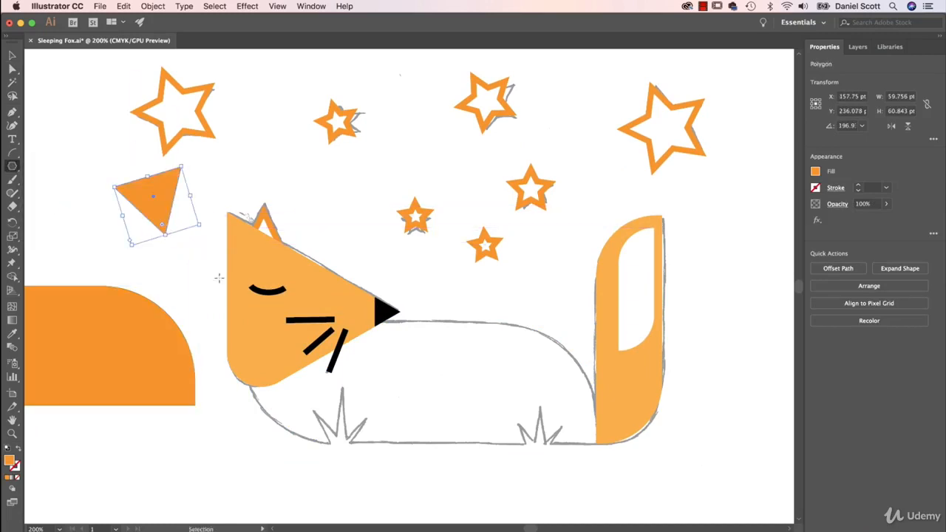
{"action": "key", "text": "super+z"}
{"action": "left_click_drag", "start_coordinate": [372, 448], "coordinate": [373, 399]}
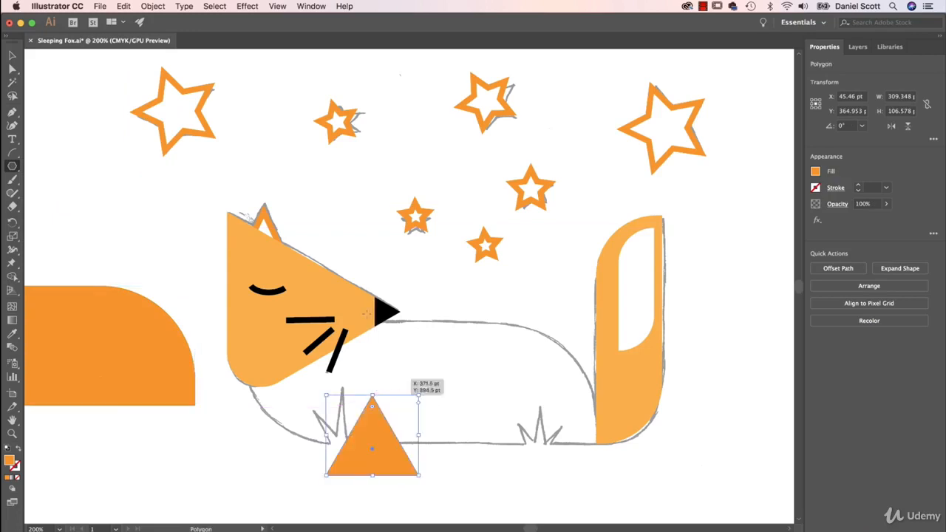
{"action": "key", "text": "v"}
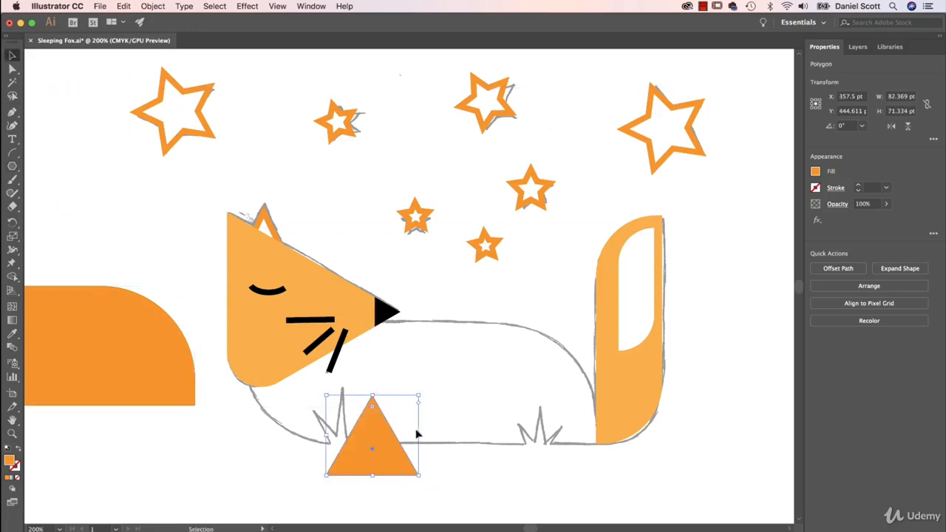
{"action": "left_click_drag", "start_coordinate": [419, 435], "coordinate": [342, 455]}
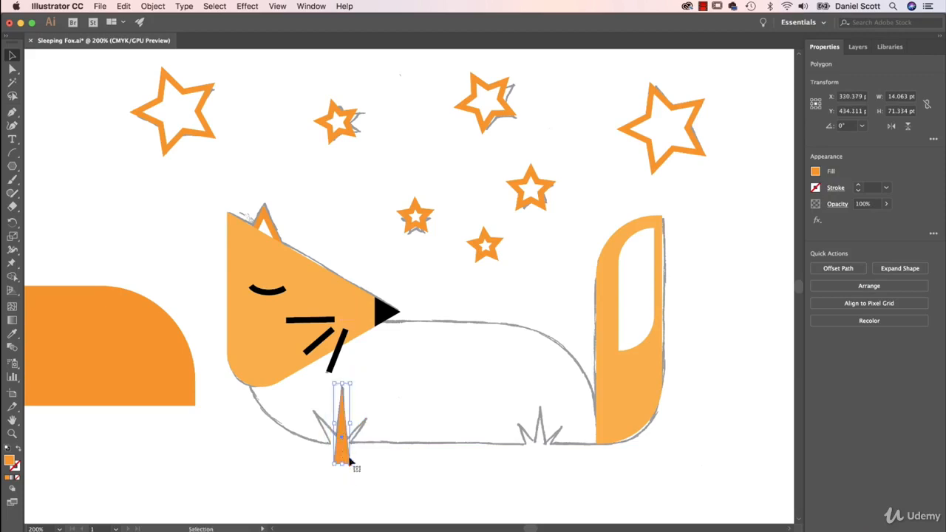
Step: Duplicate the grass blade twice, rotating and shrinking the copies to match the left tuft's two sketched side blades
{"action": "key", "text": "super+equal"}
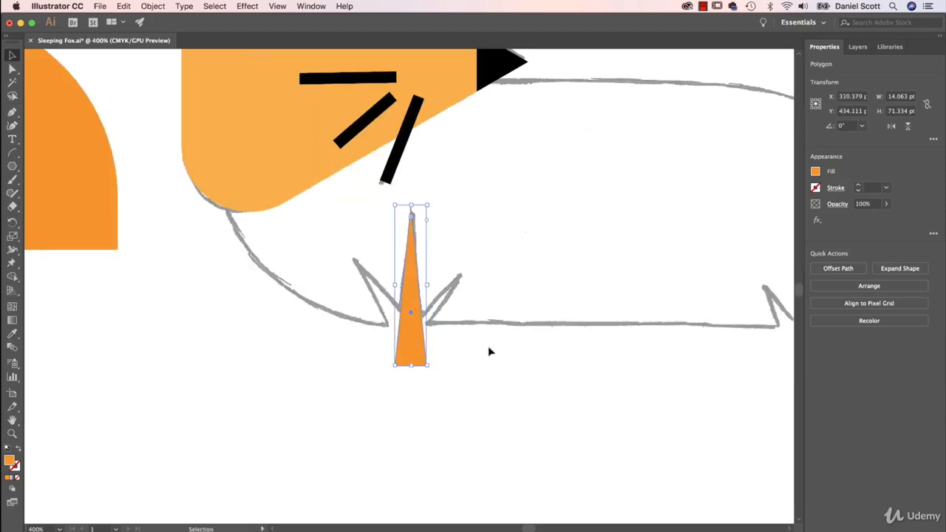
{"action": "key", "text": "a"}
{"action": "key", "text": "v"}
{"action": "left_click", "coordinate": [124, 5]}
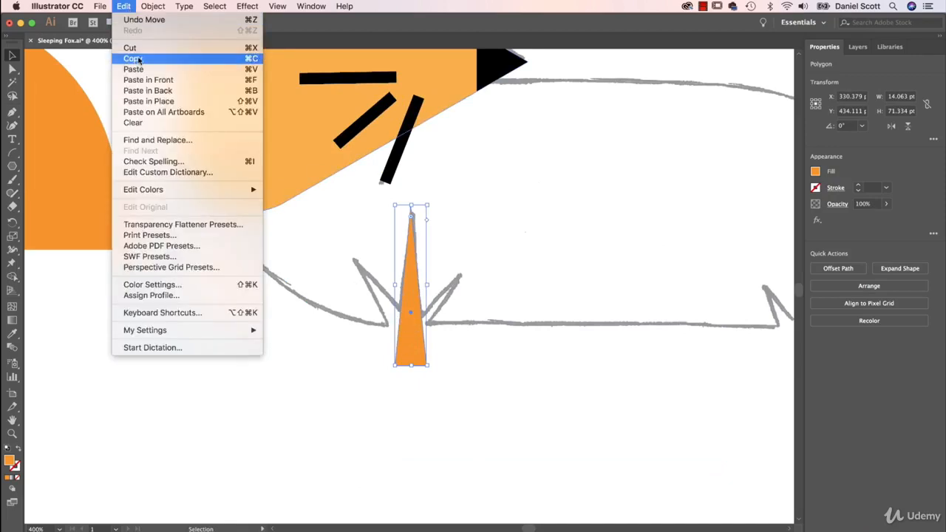
{"action": "left_click", "coordinate": [127, 6]}
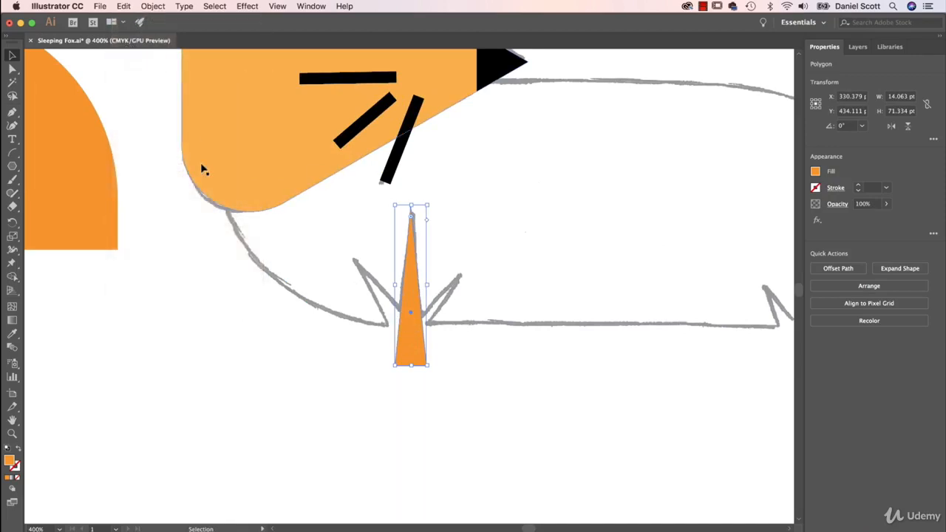
{"action": "key", "text": "a"}
{"action": "key", "text": "v"}
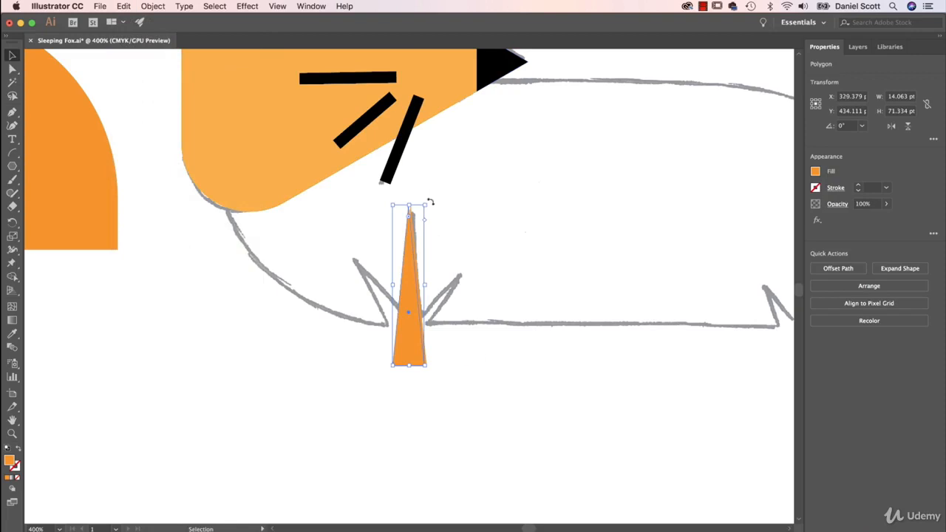
{"action": "left_click_drag", "start_coordinate": [430, 201], "coordinate": [399, 199]}
{"action": "left_click_drag", "start_coordinate": [415, 349], "coordinate": [411, 377]}
{"action": "left_click_drag", "start_coordinate": [392, 231], "coordinate": [393, 301]}
{"action": "left_click_drag", "start_coordinate": [425, 388], "coordinate": [413, 347]}
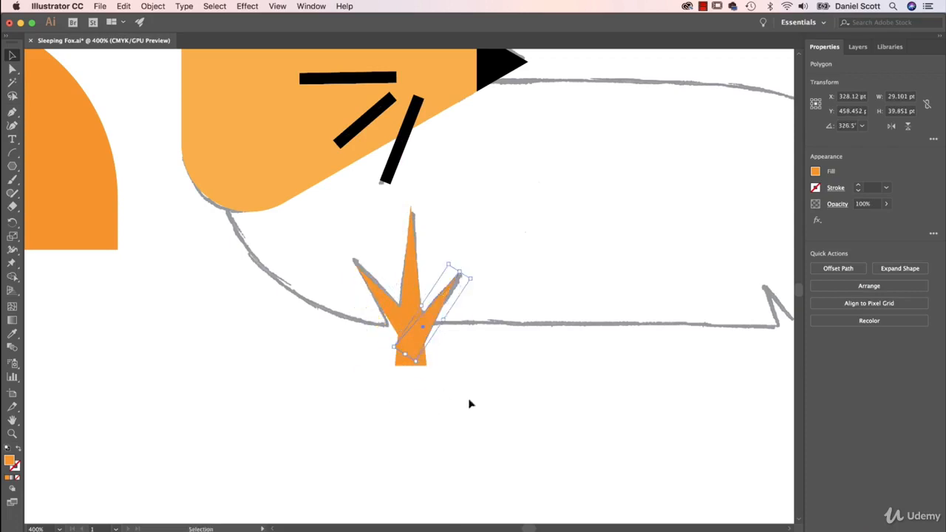
Step: Duplicate the three-blade tuft onto the right grass sketch and scale the copy down to fit its outline
{"action": "left_click", "coordinate": [394, 309], "text": "shift"}
{"action": "left_click", "coordinate": [411, 361], "text": "shift"}
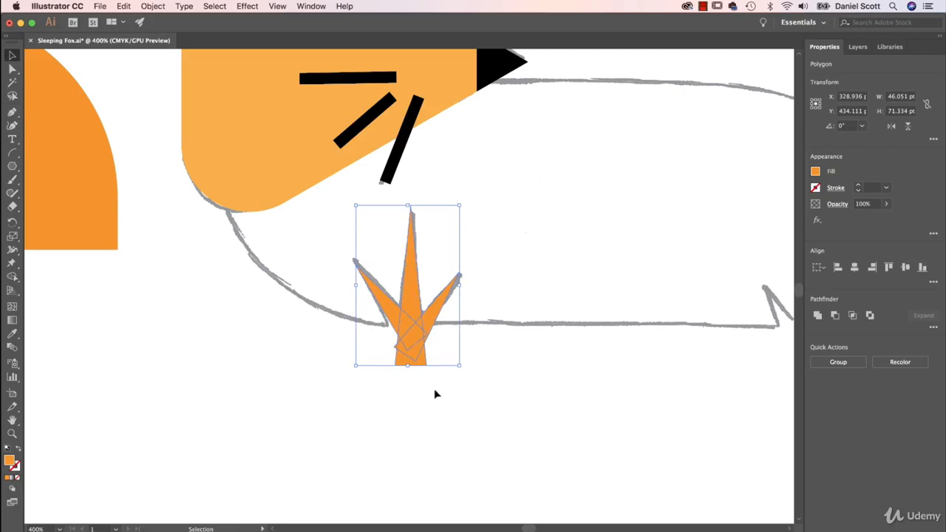
{"action": "left_click_drag", "start_coordinate": [407, 344], "coordinate": [414, 376]}
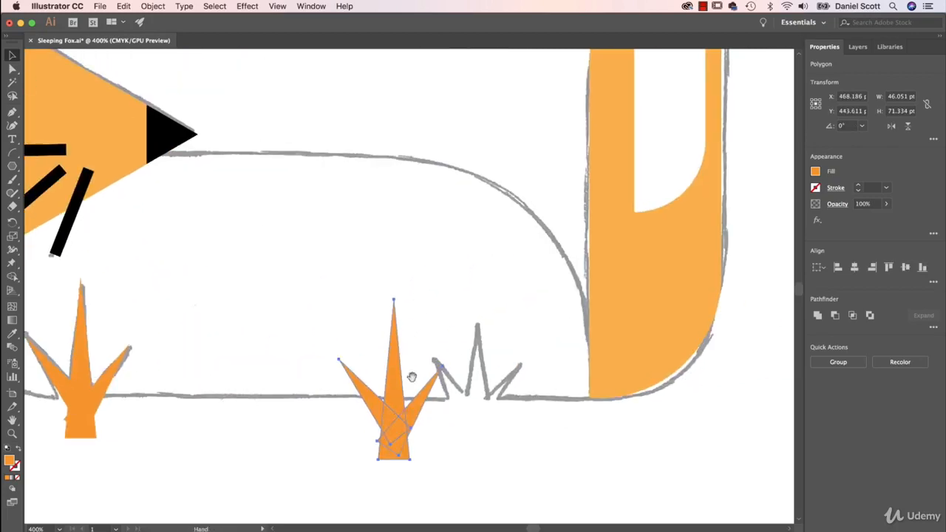
{"action": "left_click_drag", "start_coordinate": [405, 433], "coordinate": [489, 433]}
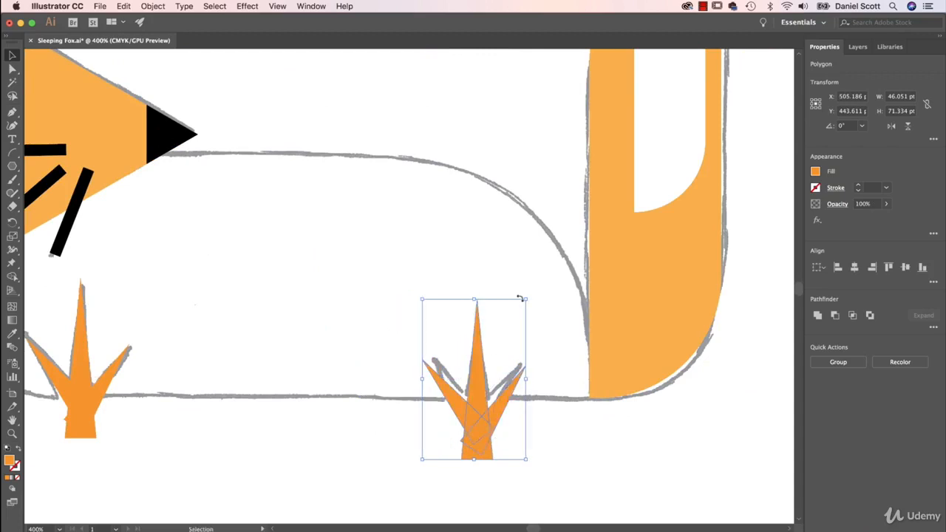
{"action": "left_click_drag", "start_coordinate": [526, 299], "coordinate": [503, 334]}
{"action": "mouse_move", "coordinate": [467, 435]}
{"action": "left_mouse_down"}
{"action": "mouse_move", "coordinate": [480, 414]}
{"action": "mouse_move", "coordinate": [478, 433]}
{"action": "left_mouse_up"}
{"action": "left_click", "coordinate": [399, 445]}
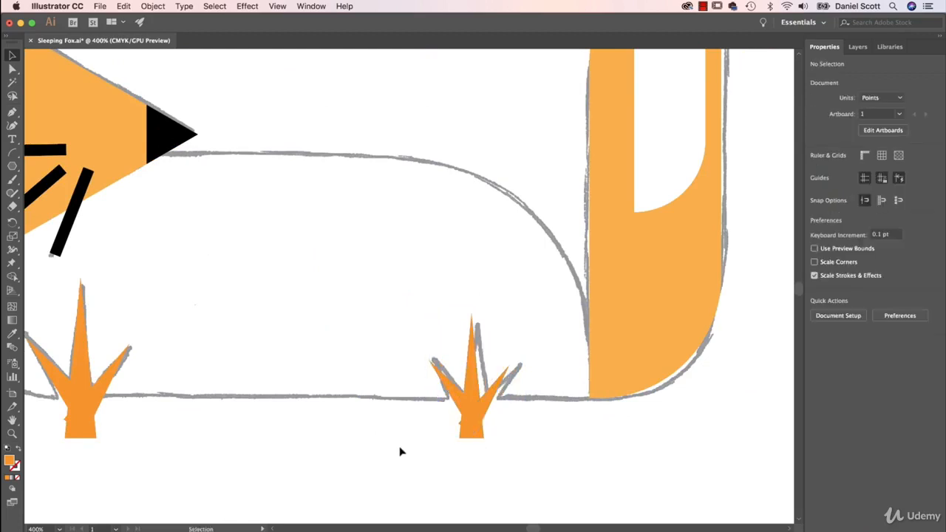
Step: Fill all the blades of both grass tufts with light grey
{"action": "key", "text": "super+minus"}
{"action": "key", "text": "super+minus"}
{"action": "left_click_drag", "start_coordinate": [189, 316], "coordinate": [558, 453]}
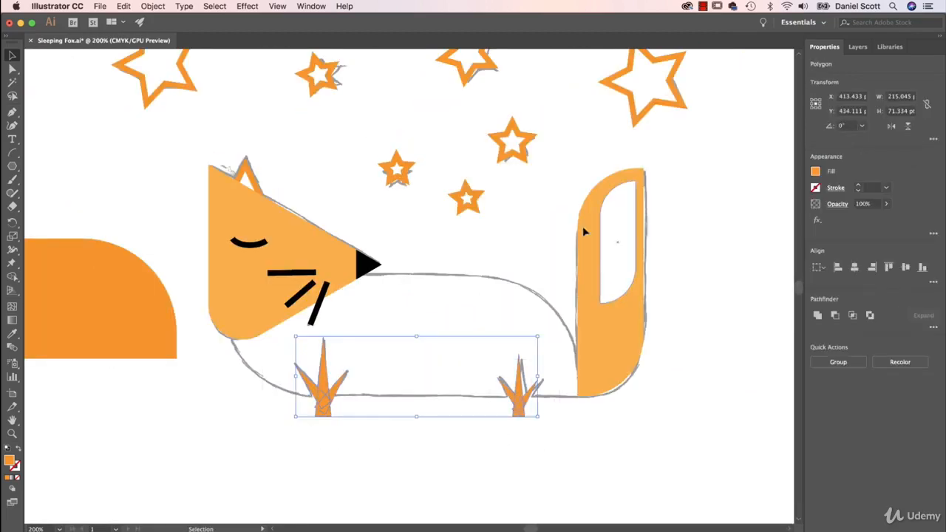
{"action": "left_click", "coordinate": [816, 171]}
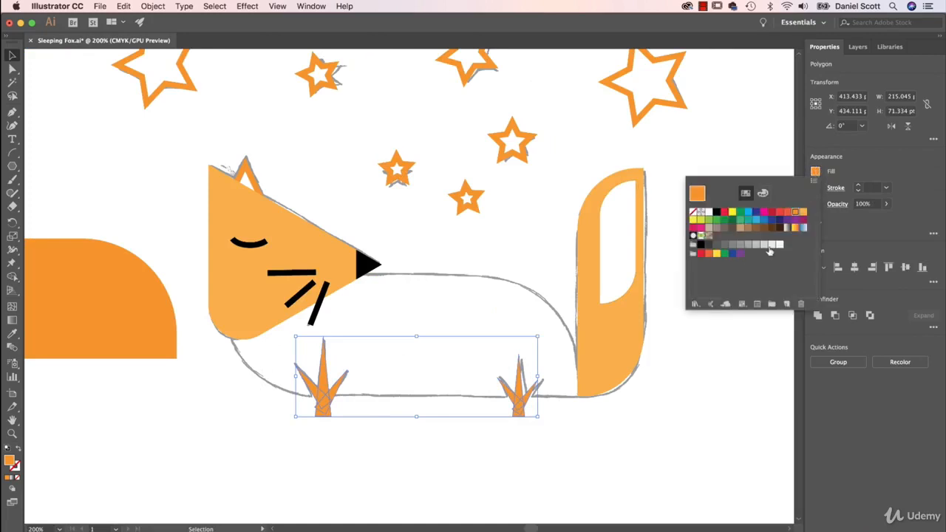
{"action": "left_click", "coordinate": [771, 244]}
{"action": "left_click", "coordinate": [763, 245]}
{"action": "left_click", "coordinate": [756, 245]}
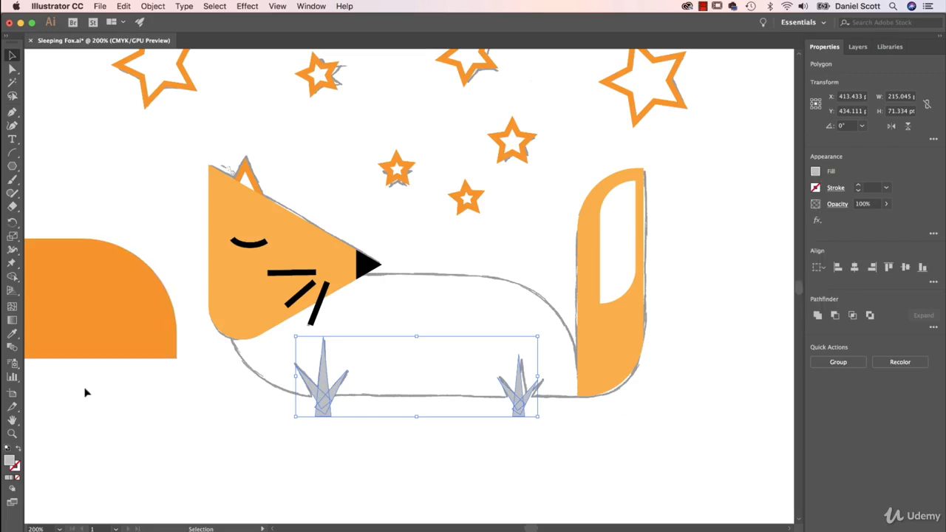
Step: Move the orange body shape back over its sketched outline between the head and the tail
{"action": "left_click", "coordinate": [158, 445]}
{"action": "left_click", "coordinate": [136, 344]}
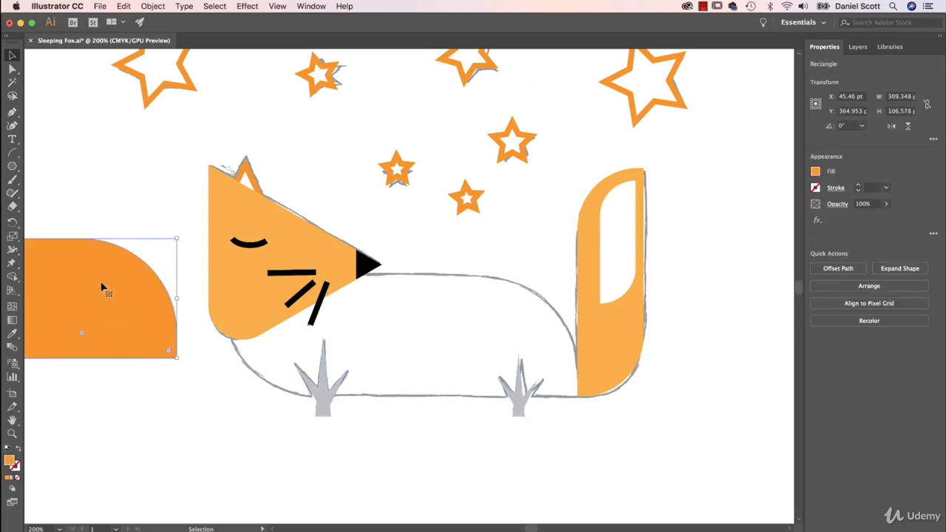
{"action": "left_click_drag", "start_coordinate": [85, 274], "coordinate": [488, 315]}
{"action": "left_click", "coordinate": [535, 501]}
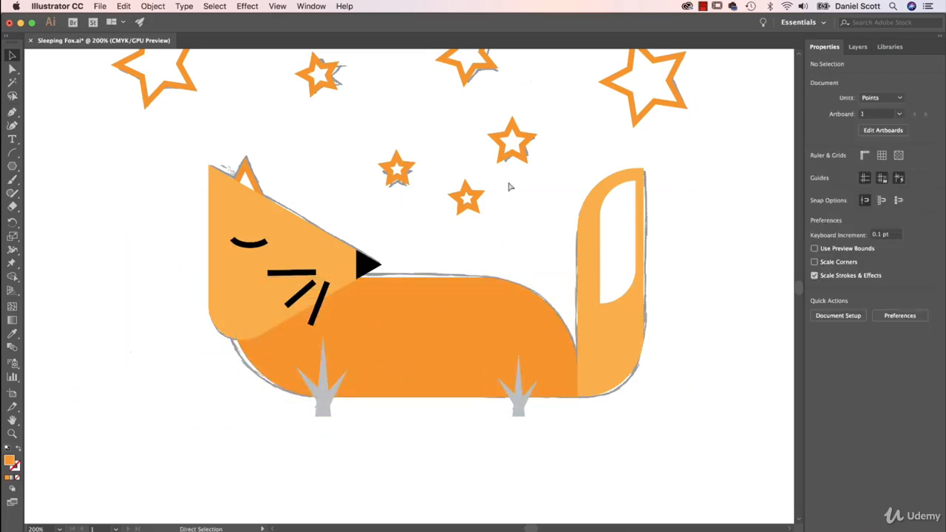
Step: Hide the locked template sketch layer so only the drawn artwork is displayed
{"action": "key", "text": "super+minus"}
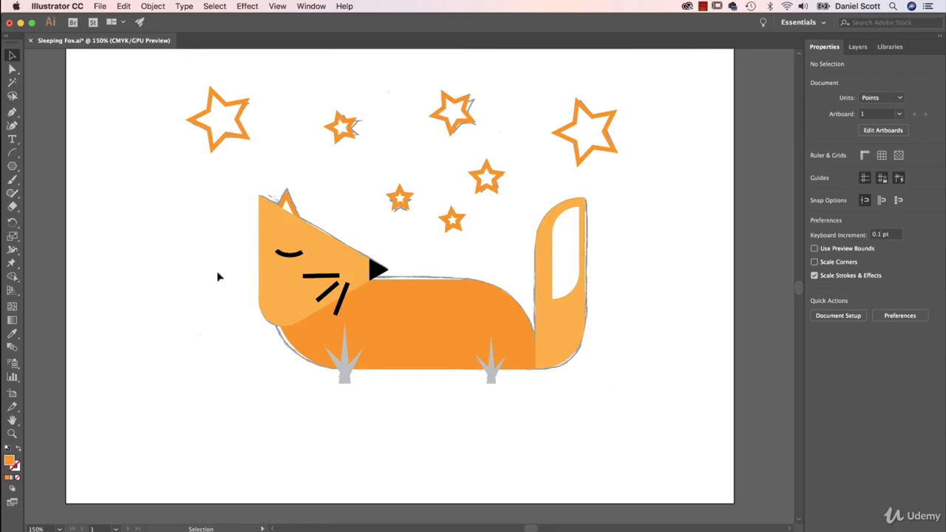
{"action": "left_click", "coordinate": [858, 46]}
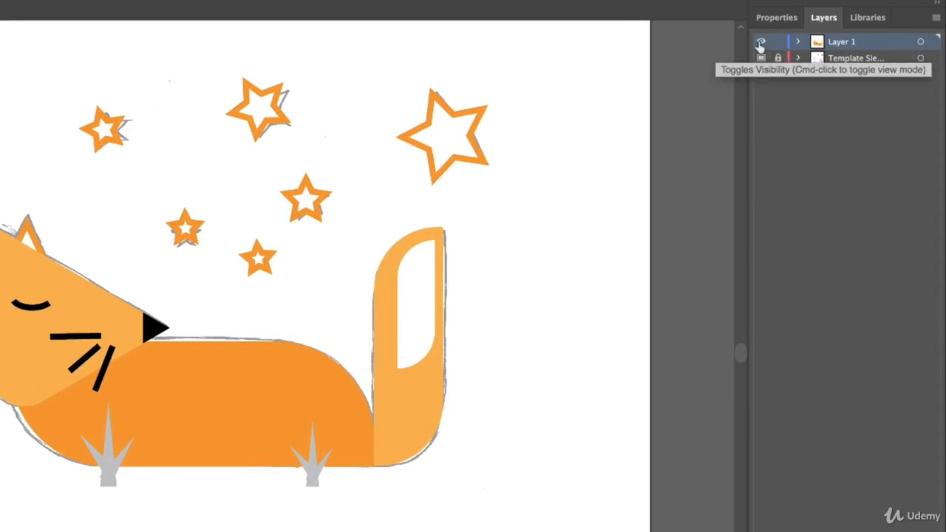
{"action": "left_click", "coordinate": [761, 59]}
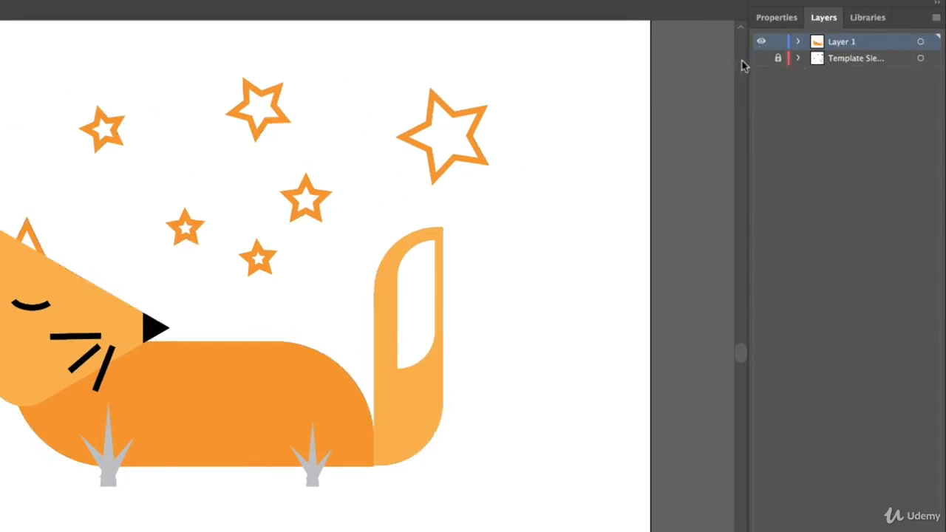
{"action": "left_click", "coordinate": [761, 59]}
{"action": "left_click", "coordinate": [761, 60]}
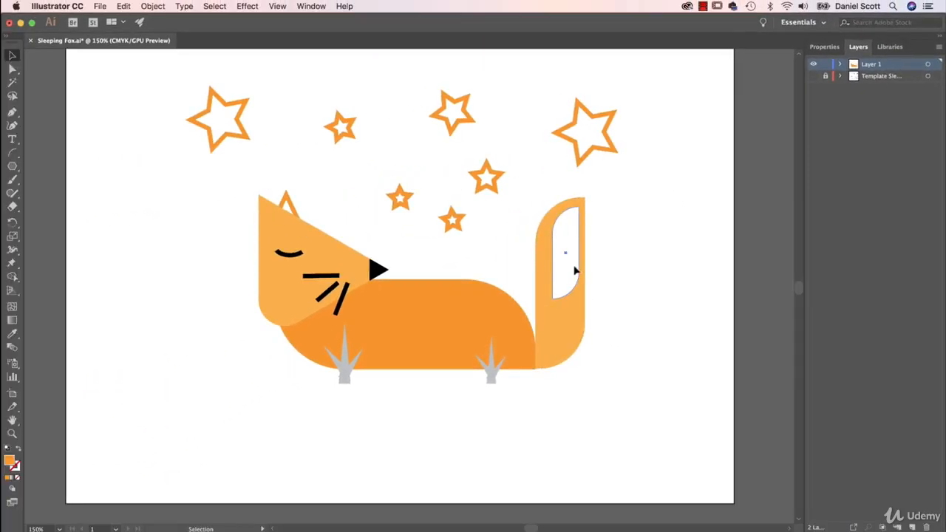
Step: Shorten the white inner tail shape slightly from its lower end
{"action": "left_click", "coordinate": [424, 327]}
{"action": "left_click_drag", "start_coordinate": [581, 299], "coordinate": [578, 290]}
{"action": "left_click", "coordinate": [654, 281]}
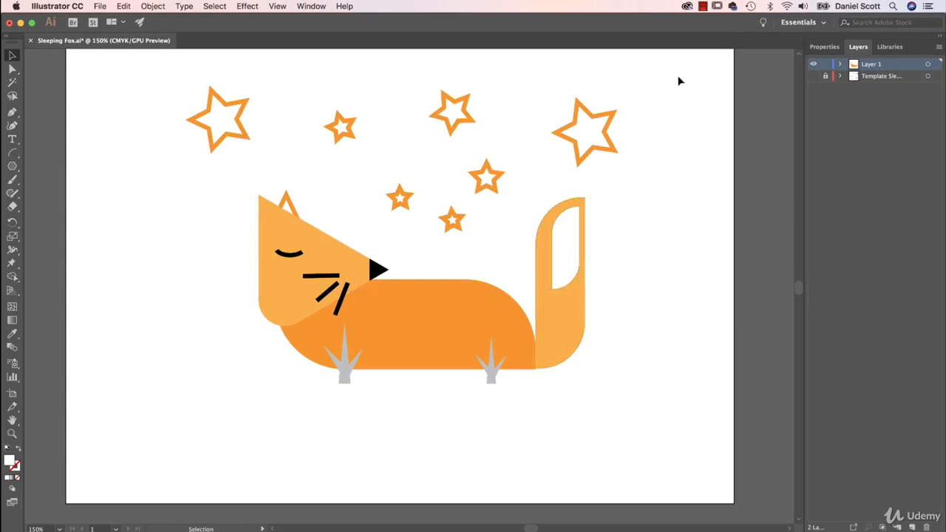
Step: Select the whole illustration, turn off scaling of strokes and effects, and deselect the artwork
{"action": "left_click_drag", "start_coordinate": [684, 66], "coordinate": [176, 430]}
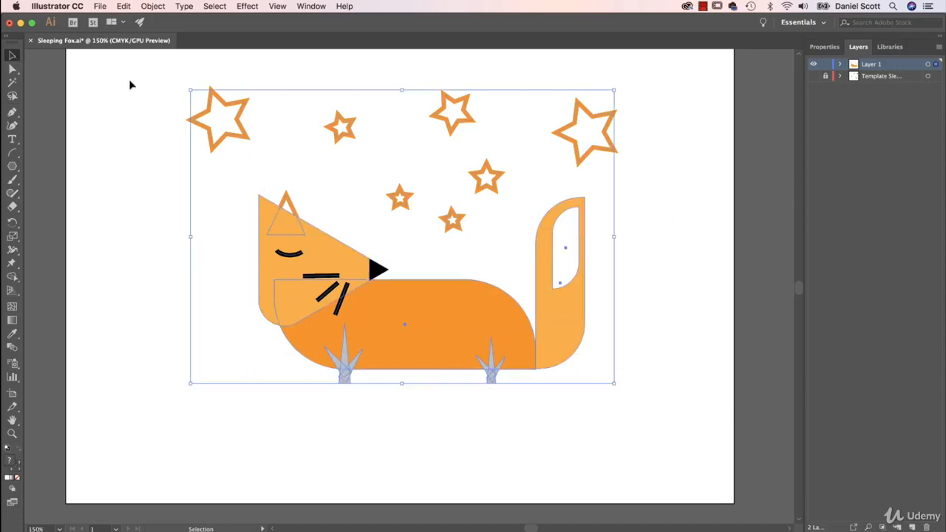
{"action": "left_click_drag", "start_coordinate": [139, 73], "coordinate": [636, 401]}
{"action": "left_click", "coordinate": [830, 47]}
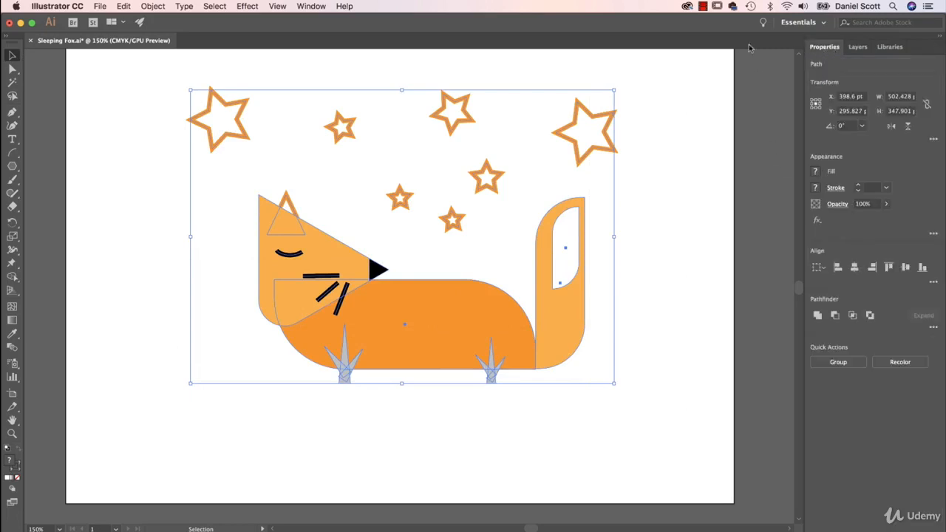
{"action": "left_click", "coordinate": [687, 257]}
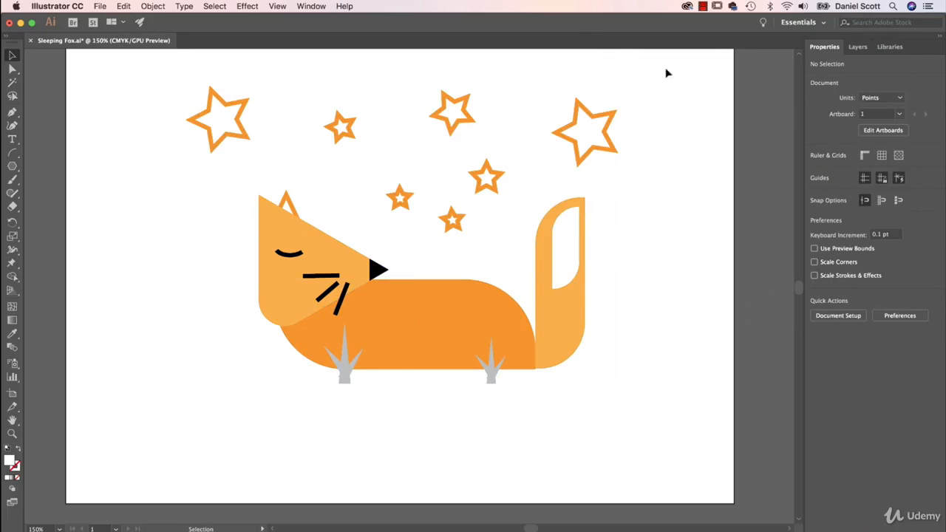
Step: Try scaling the whole illustration to about a third of its size with stroke scaling off, undoing it after checking the large stars' strokes
{"action": "left_click_drag", "start_coordinate": [667, 73], "coordinate": [200, 419]}
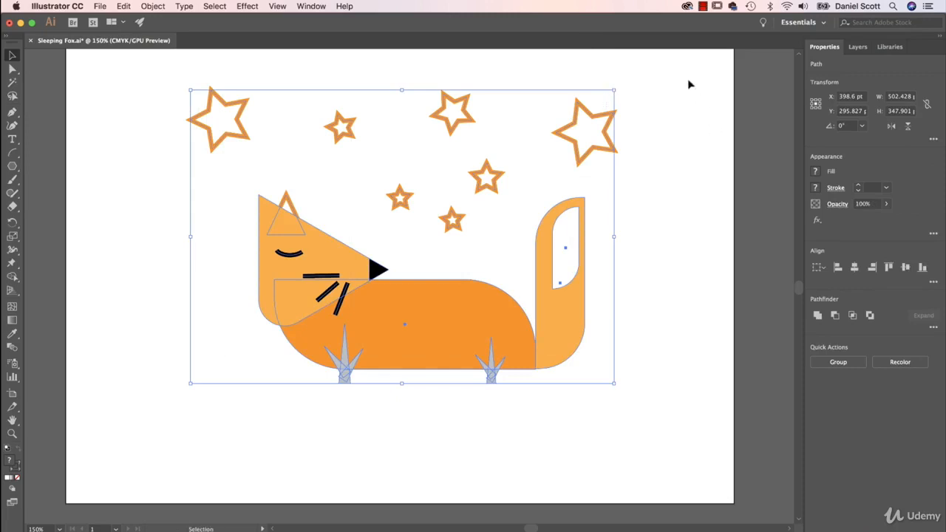
{"action": "left_click_drag", "start_coordinate": [683, 71], "coordinate": [140, 451]}
{"action": "left_click_drag", "start_coordinate": [614, 91], "coordinate": [333, 284]}
{"action": "left_click", "coordinate": [373, 299]}
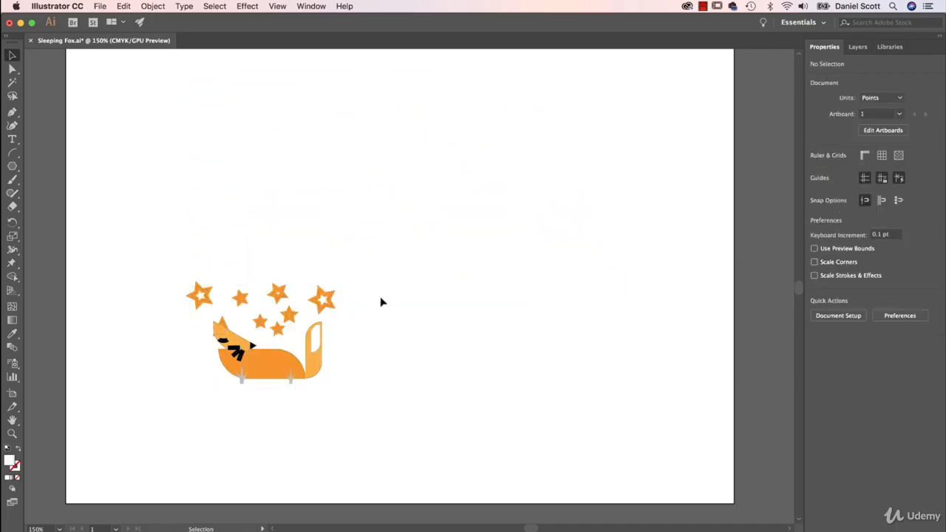
{"action": "left_click", "coordinate": [201, 296]}
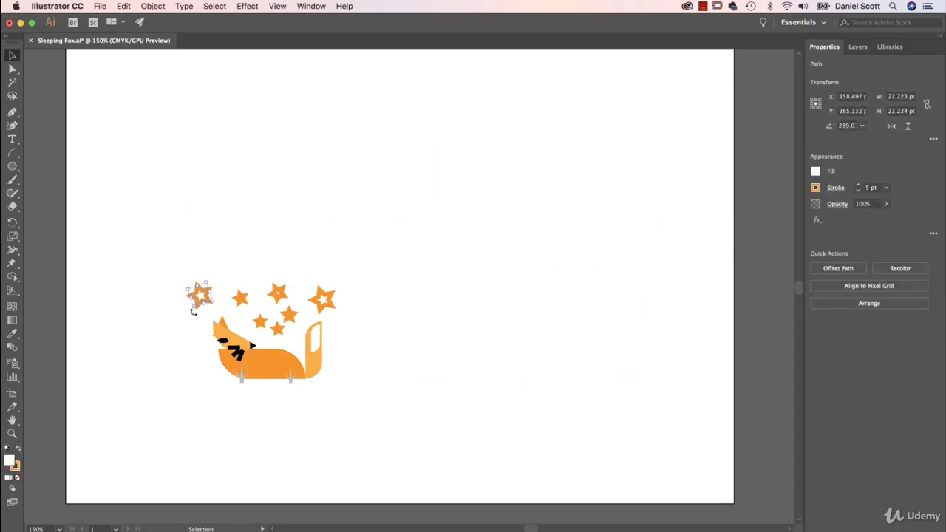
{"action": "left_click", "coordinate": [395, 415]}
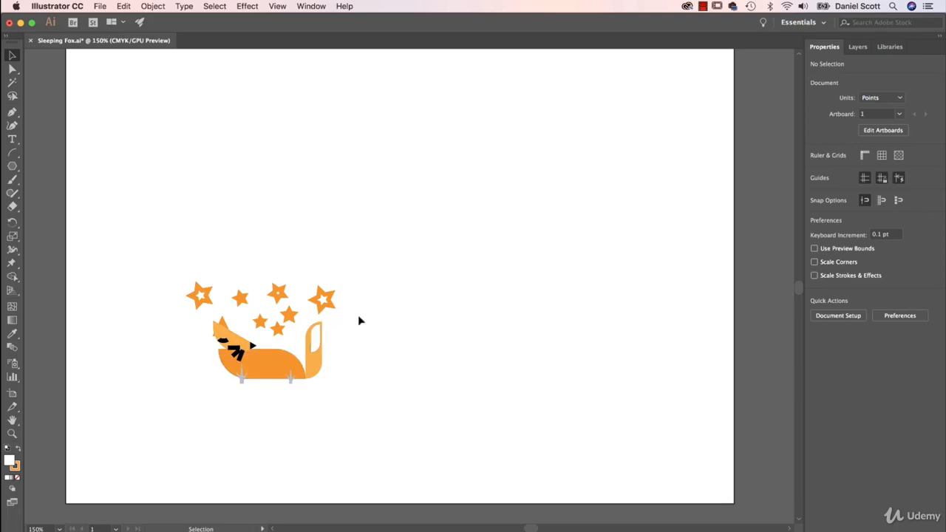
{"action": "left_click", "coordinate": [325, 300]}
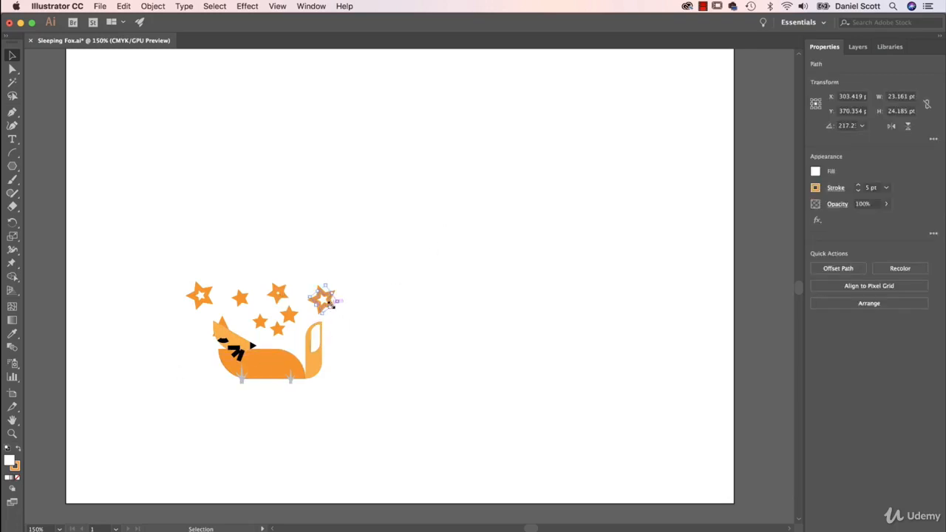
{"action": "key", "text": "super+z"}
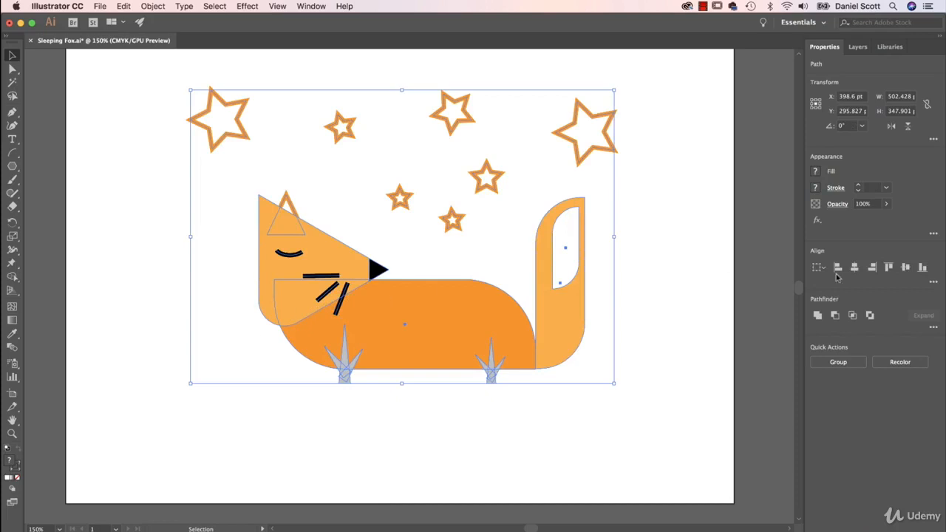
{"action": "left_click", "coordinate": [678, 316]}
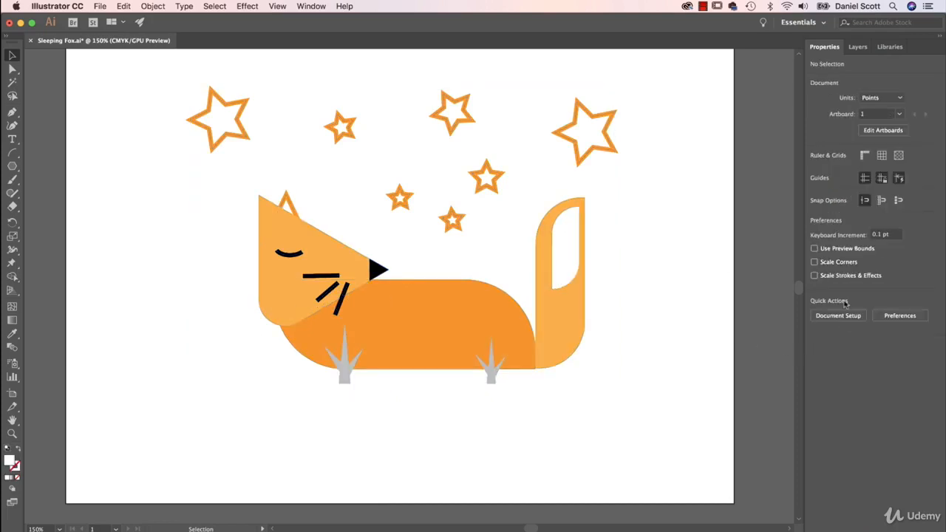
Step: Turn on scaling of strokes and effects, and test it by shrinking the whole illustration to about 70%, undoing the reduction
{"action": "left_click", "coordinate": [815, 275]}
{"action": "left_click_drag", "start_coordinate": [669, 74], "coordinate": [170, 447]}
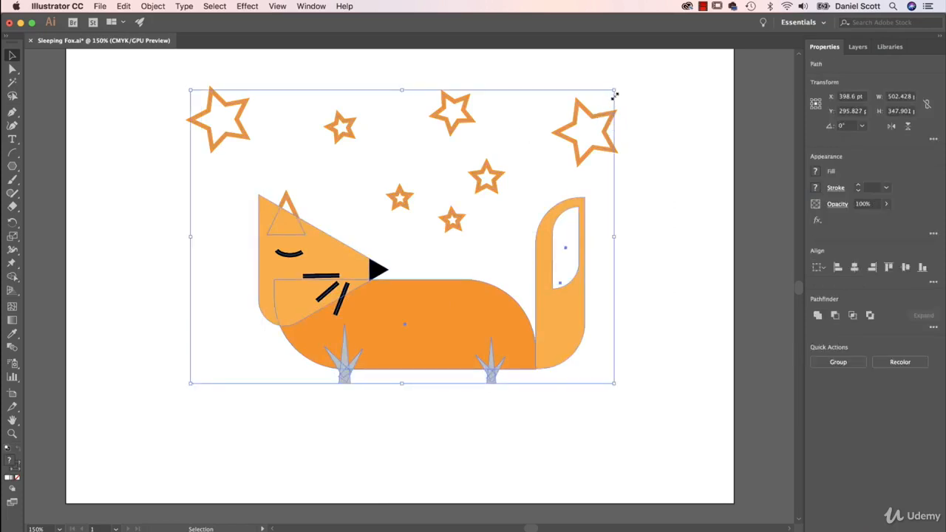
{"action": "left_click_drag", "start_coordinate": [614, 89], "coordinate": [513, 224]}
{"action": "left_click", "coordinate": [497, 204]}
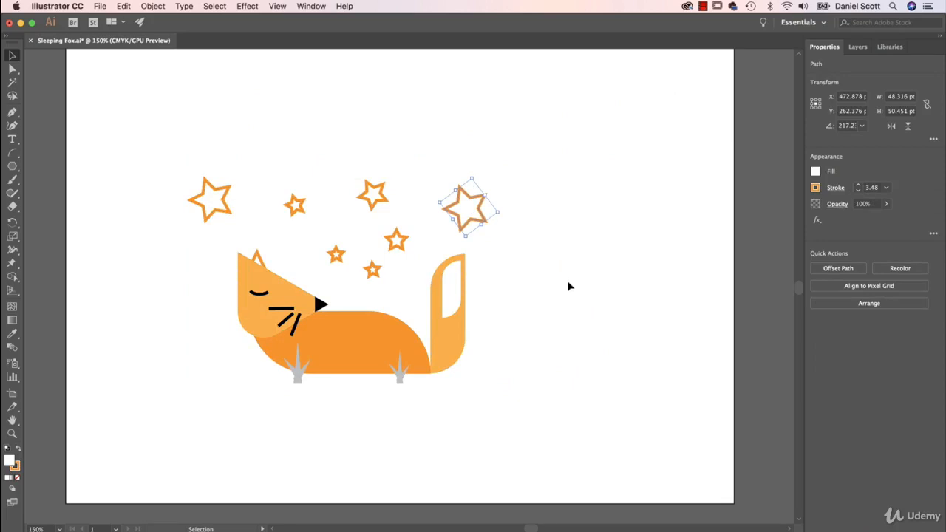
{"action": "key", "text": "super+z"}
{"action": "key", "text": "super+z"}
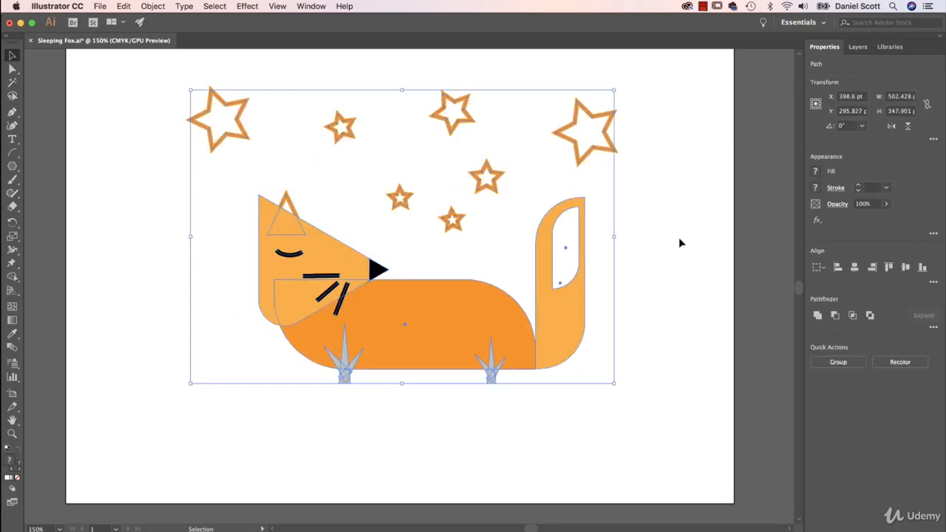
{"action": "left_click", "coordinate": [671, 247]}
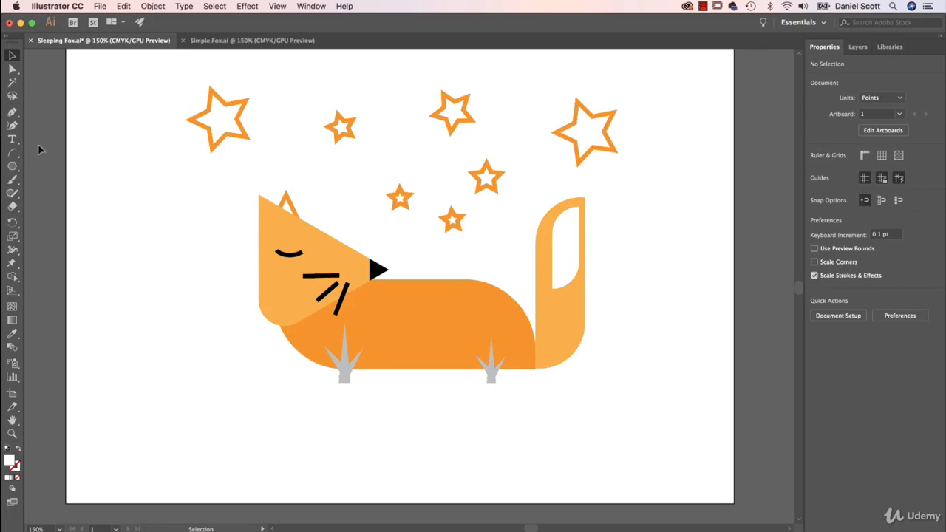
Step: Draw a ground rectangle about 789 by 160 pt across the lower artboard, with its upper edge meeting the base of the fox's body
{"action": "left_click_drag", "start_coordinate": [13, 167], "coordinate": [69, 173]}
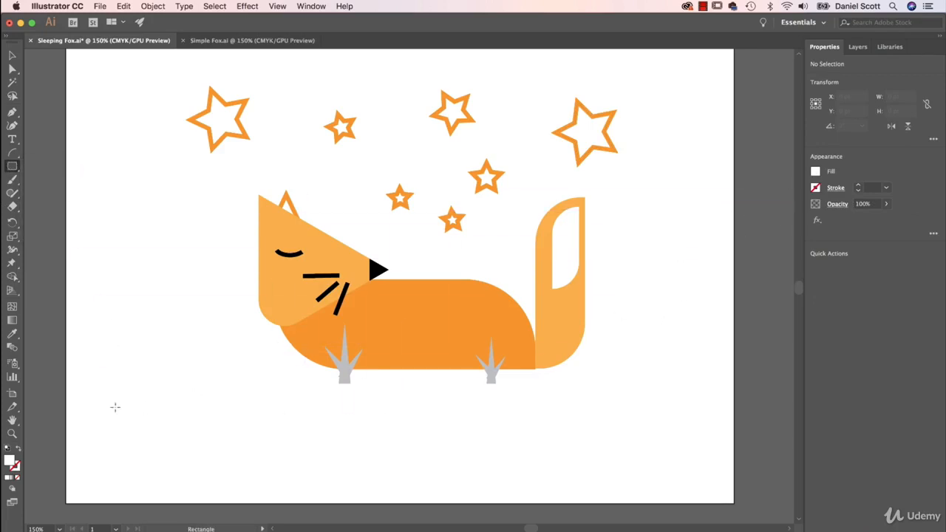
{"action": "left_click_drag", "start_coordinate": [69, 372], "coordinate": [734, 504]}
{"action": "key", "text": "v"}
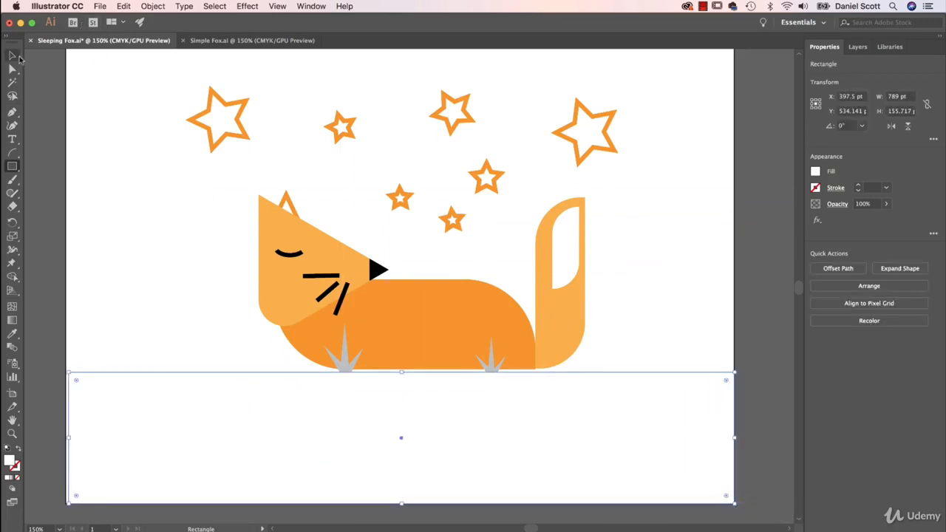
{"action": "left_click_drag", "start_coordinate": [401, 372], "coordinate": [401, 369]}
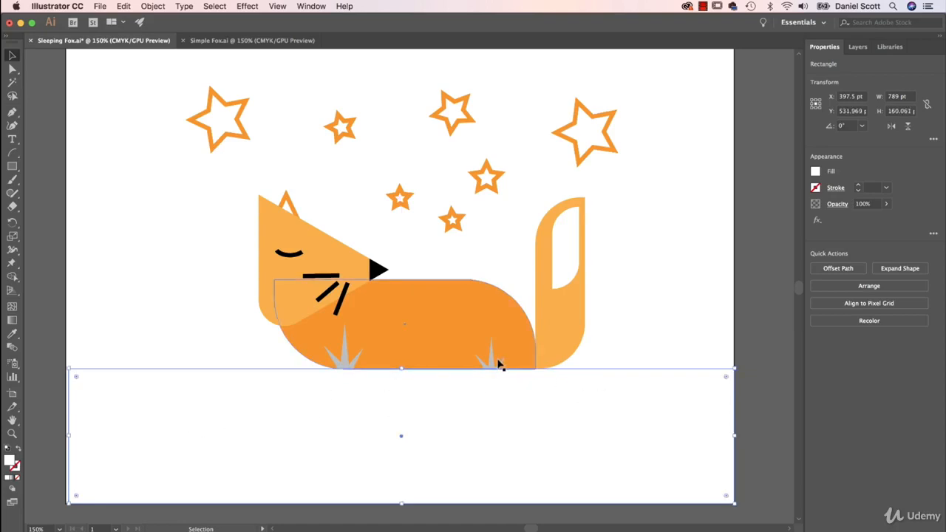
Step: Fill the ground rectangle with light grey and extend its left side to the artboard edge, making it 792 pt wide
{"action": "left_click", "coordinate": [816, 172]}
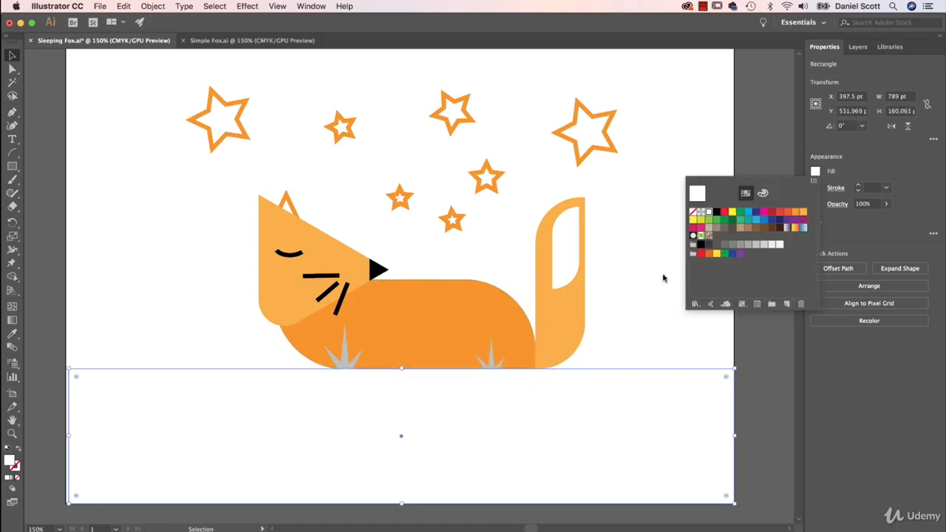
{"action": "left_click", "coordinate": [764, 245]}
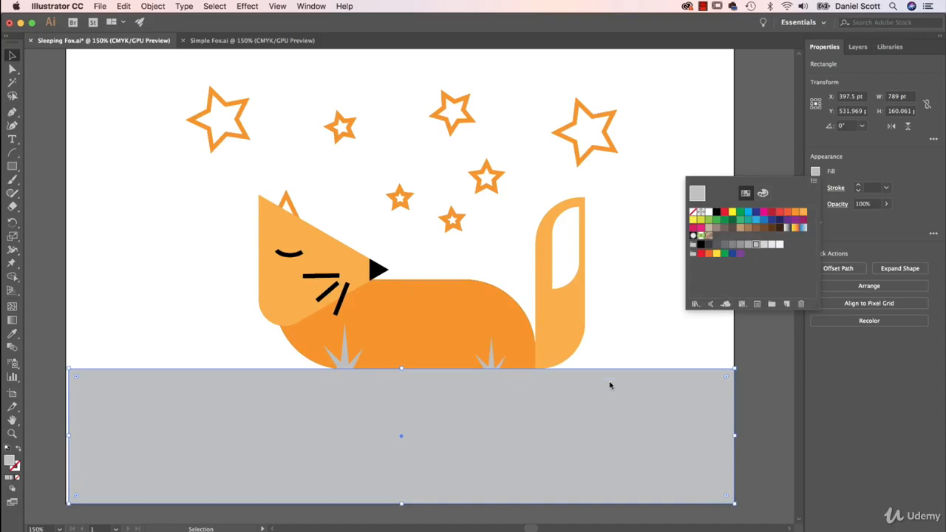
{"action": "left_click", "coordinate": [643, 349]}
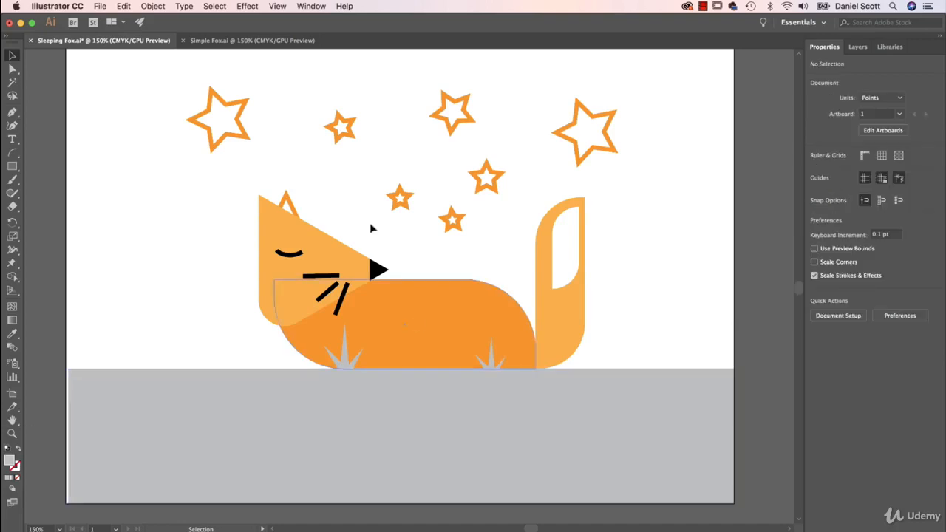
{"action": "left_click", "coordinate": [128, 379]}
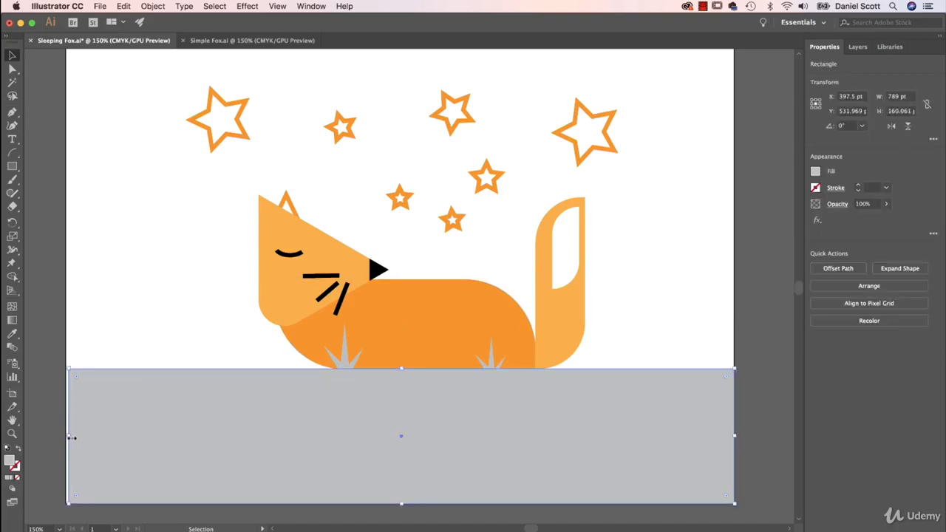
{"action": "left_click_drag", "start_coordinate": [70, 437], "coordinate": [65, 436]}
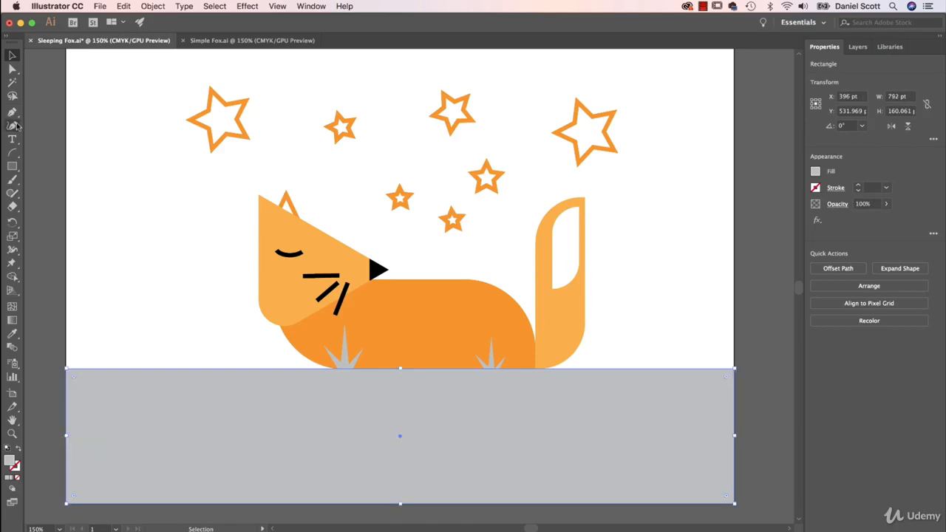
Step: Draw a sky rectangle about 792 by 452 pt from the artboard's upper edge down to the ground rectangle
{"action": "left_click", "coordinate": [12, 166]}
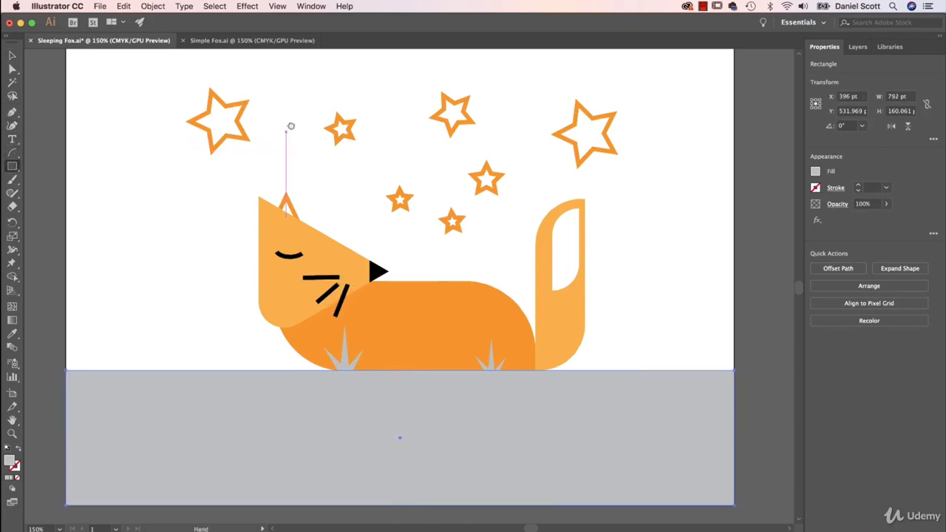
{"action": "left_click_drag", "start_coordinate": [289, 127], "coordinate": [306, 207]}
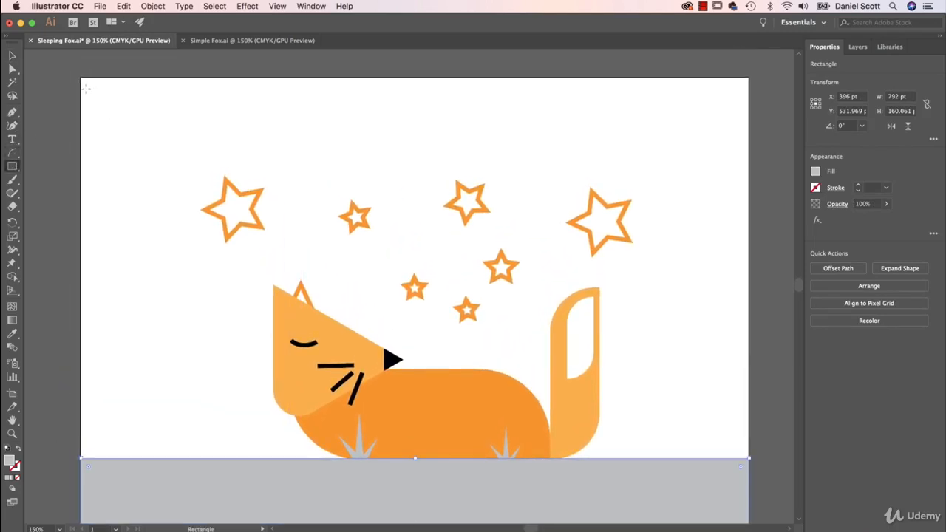
{"action": "left_click_drag", "start_coordinate": [81, 78], "coordinate": [750, 459]}
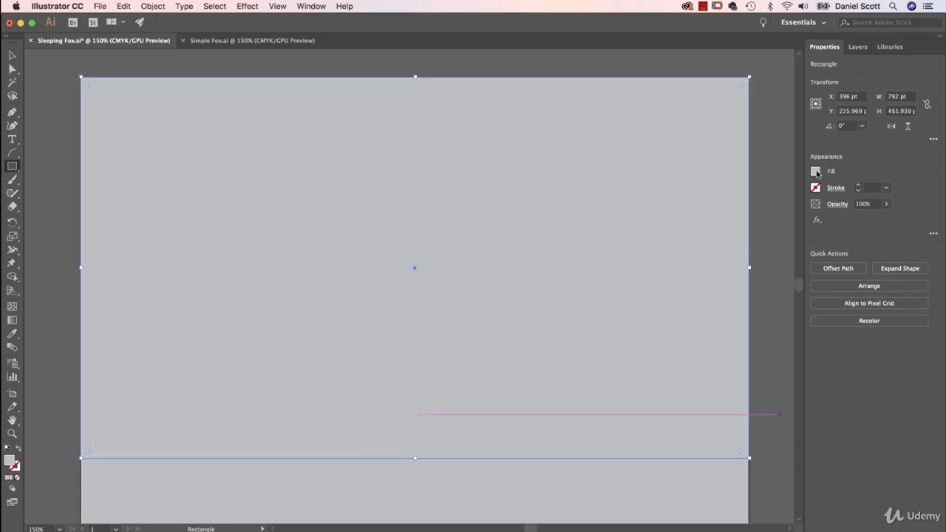
Step: Fill the sky rectangle with very dark grey and send it to the back behind the fox and stars
{"action": "left_click", "coordinate": [816, 173]}
{"action": "left_click", "coordinate": [740, 245]}
{"action": "left_click", "coordinate": [730, 245]}
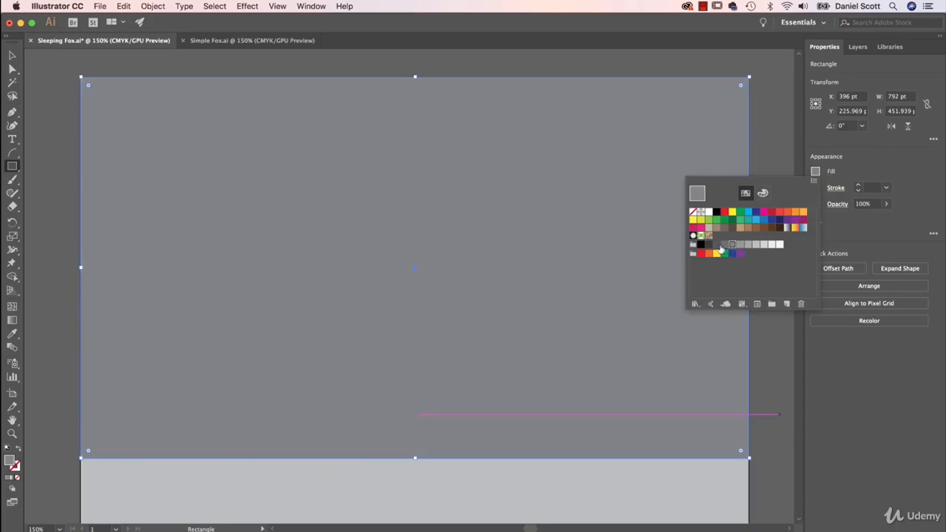
{"action": "left_click", "coordinate": [717, 245]}
{"action": "left_click", "coordinate": [710, 246]}
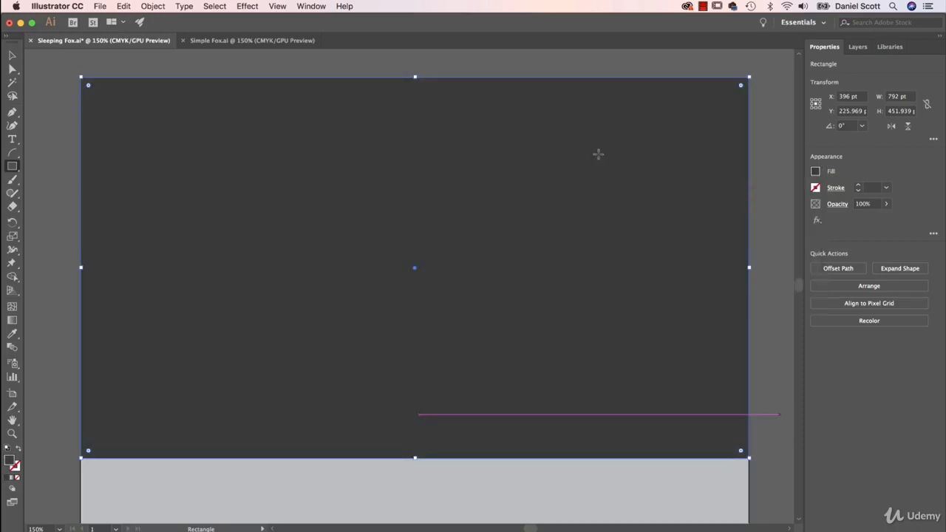
{"action": "left_click", "coordinate": [869, 286]}
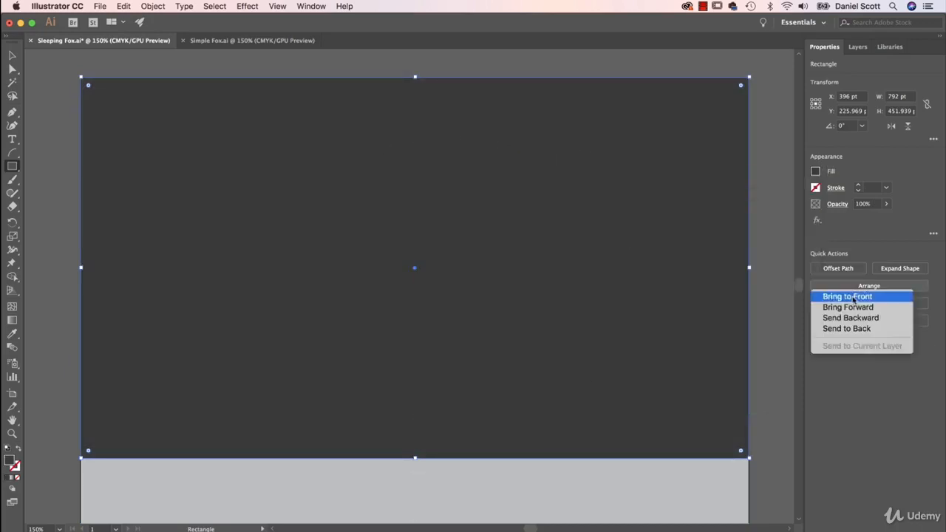
{"action": "left_click", "coordinate": [855, 329]}
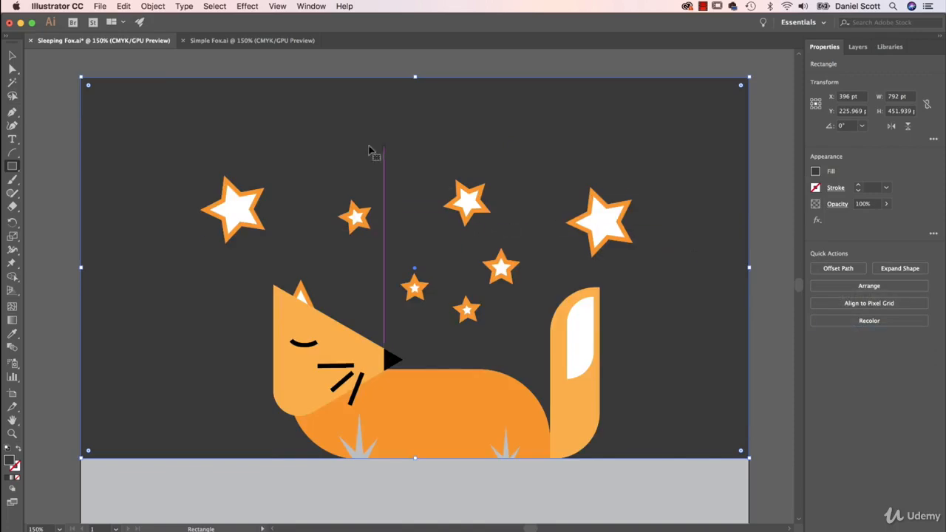
Step: Select all seven stars and remove their orange stroke
{"action": "key", "text": "v"}
{"action": "left_click", "coordinate": [251, 201]}
{"action": "left_click", "coordinate": [356, 216], "text": "shift"}
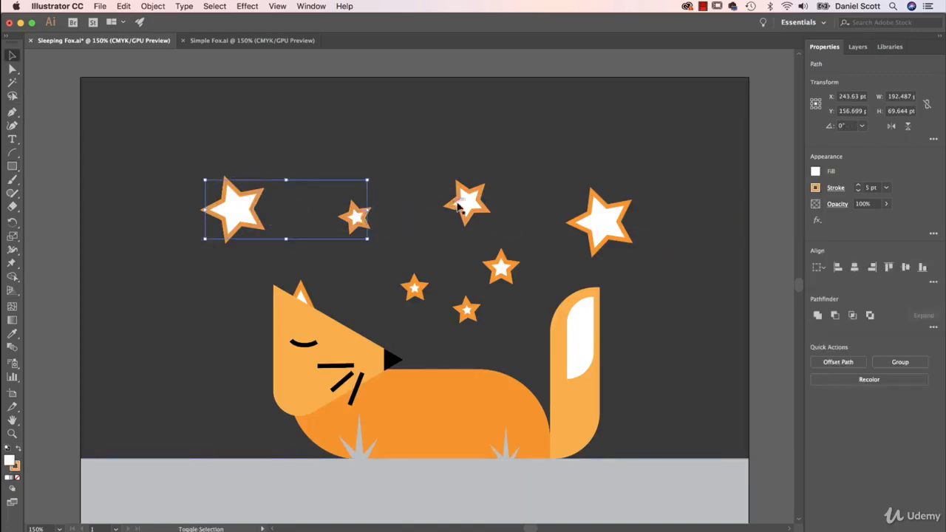
{"action": "left_click", "coordinate": [466, 201], "text": "shift"}
{"action": "left_click", "coordinate": [500, 267], "text": "shift"}
{"action": "left_click", "coordinate": [468, 309], "text": "shift"}
{"action": "left_click", "coordinate": [413, 287], "text": "shift"}
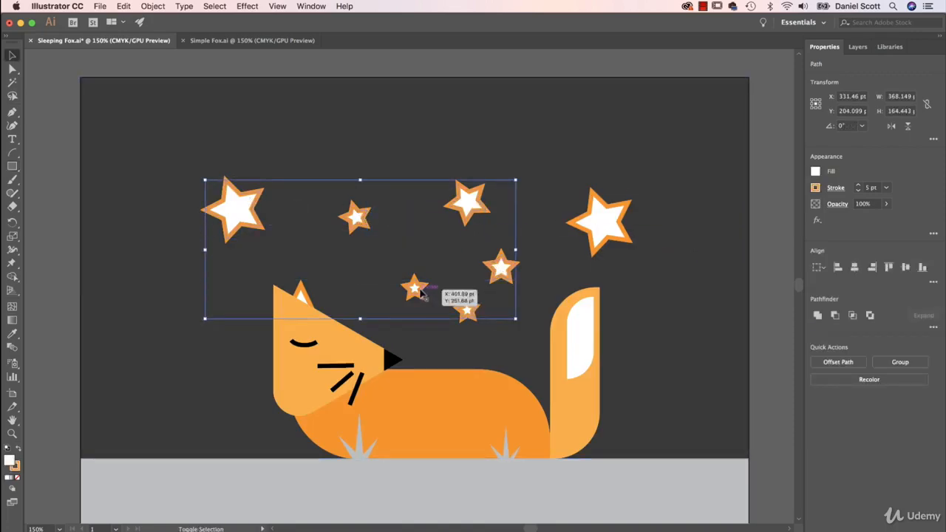
{"action": "left_click", "coordinate": [621, 214], "text": "shift"}
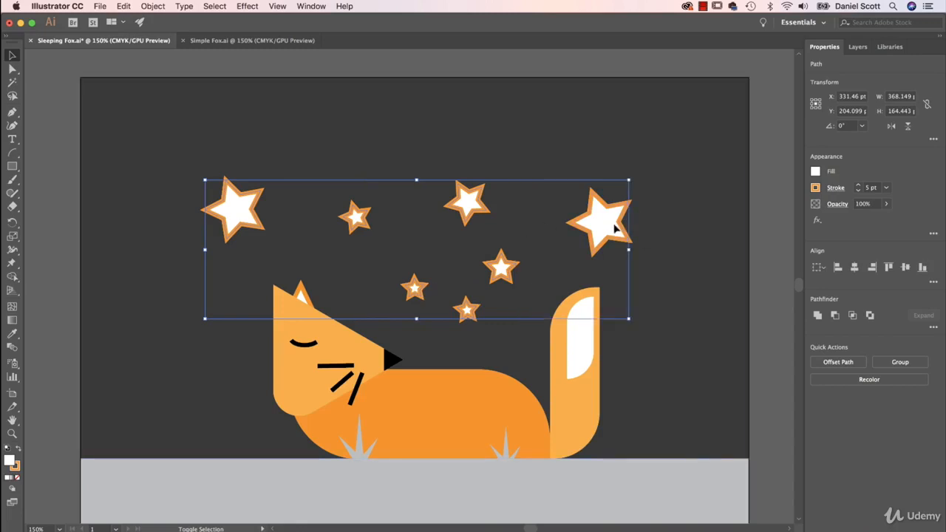
{"action": "left_click", "coordinate": [815, 188]}
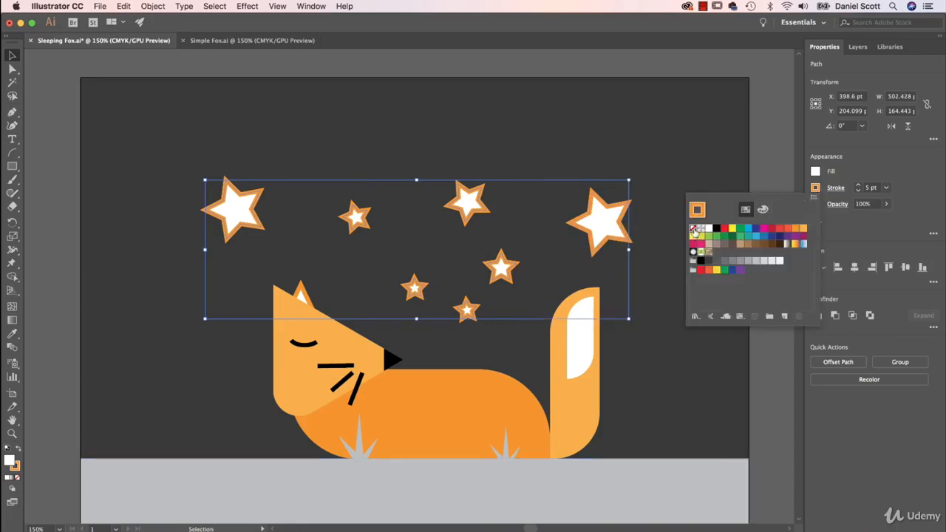
{"action": "left_click", "coordinate": [694, 229]}
Step: Fill the selected stars with the same light grey as the ground and deselect them
{"action": "left_click", "coordinate": [815, 171]}
{"action": "left_click", "coordinate": [815, 171]}
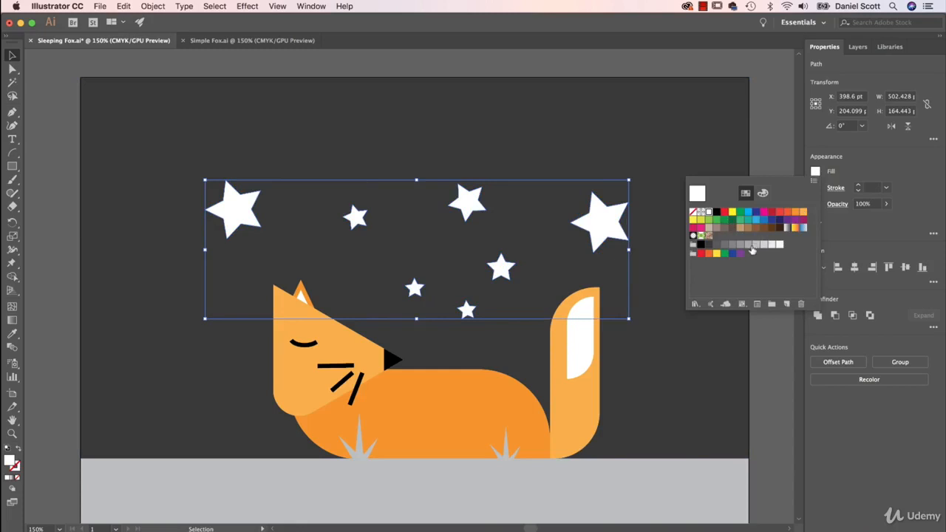
{"action": "left_click", "coordinate": [748, 245]}
{"action": "left_click", "coordinate": [756, 245]}
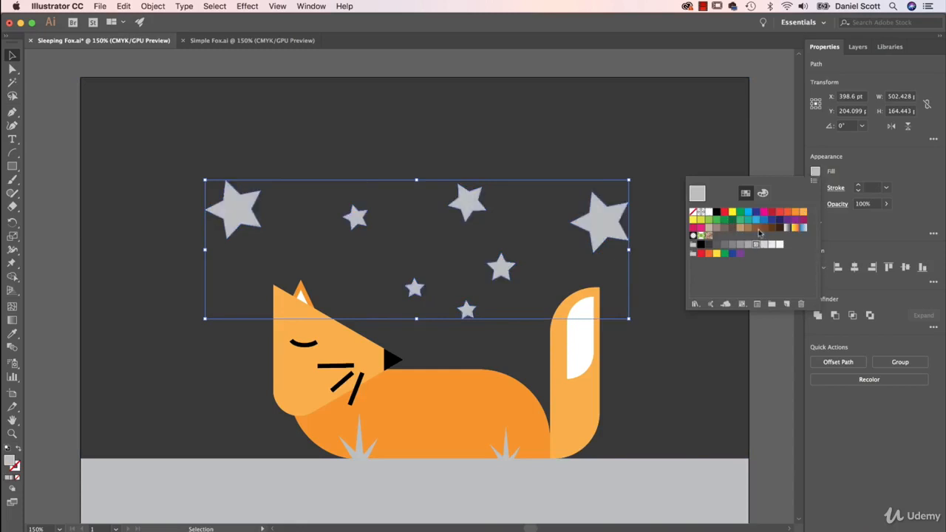
{"action": "left_click", "coordinate": [768, 138]}
{"action": "left_click", "coordinate": [768, 137]}
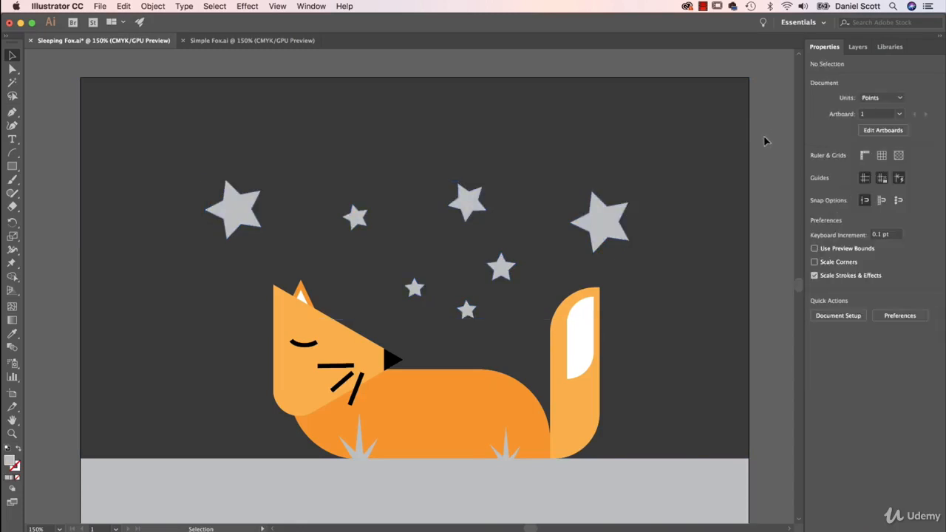
Step: Hide the artwork on Layer 1 and show the locked template sketch layer
{"action": "key", "text": "space"}
{"action": "left_click_drag", "start_coordinate": [700, 262], "coordinate": [671, 194]}
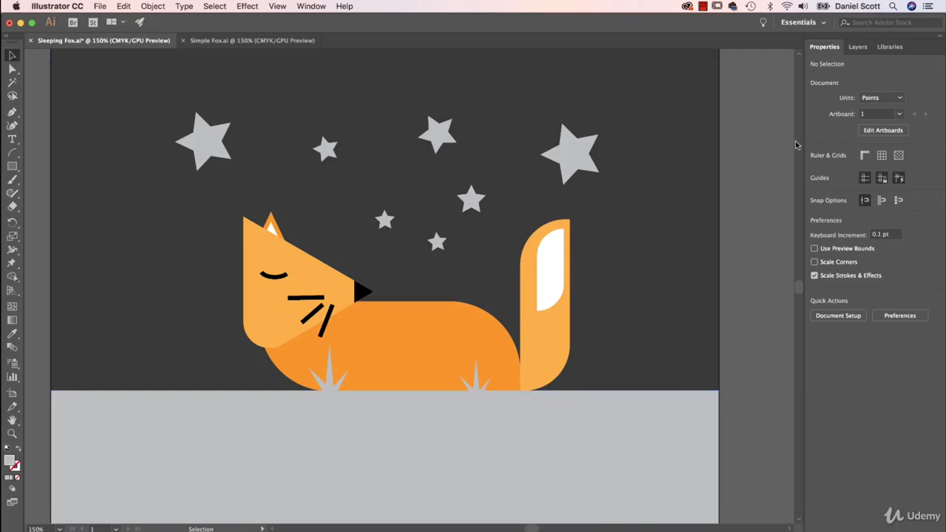
{"action": "left_click", "coordinate": [857, 46]}
{"action": "left_click", "coordinate": [813, 63]}
{"action": "left_click", "coordinate": [813, 75]}
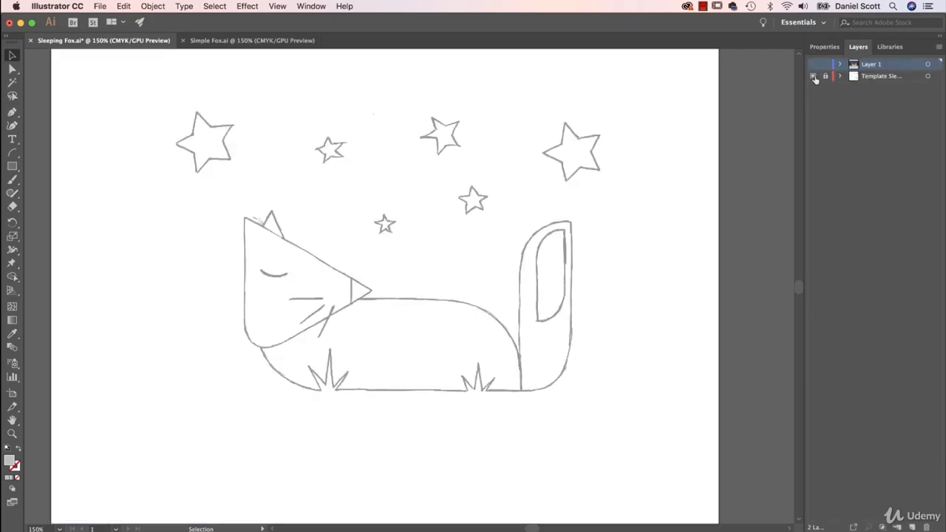